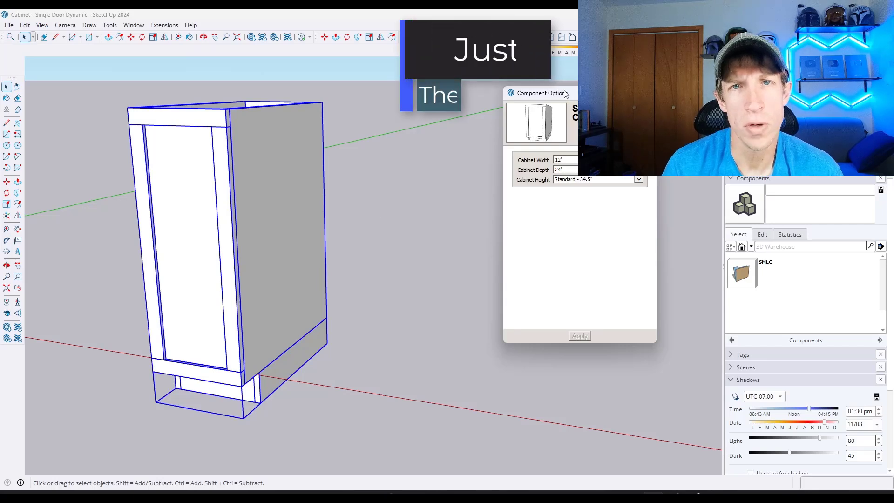
# Step: Apply a Cabinet Width of 15", followed by 21", in the single door cabinet's component options
pyautogui.moveTo(540, 92); pyautogui.dragTo(405, 91)
pyautogui.click(503, 158)
pyautogui.click(434, 172)
pyautogui.click(444, 334)
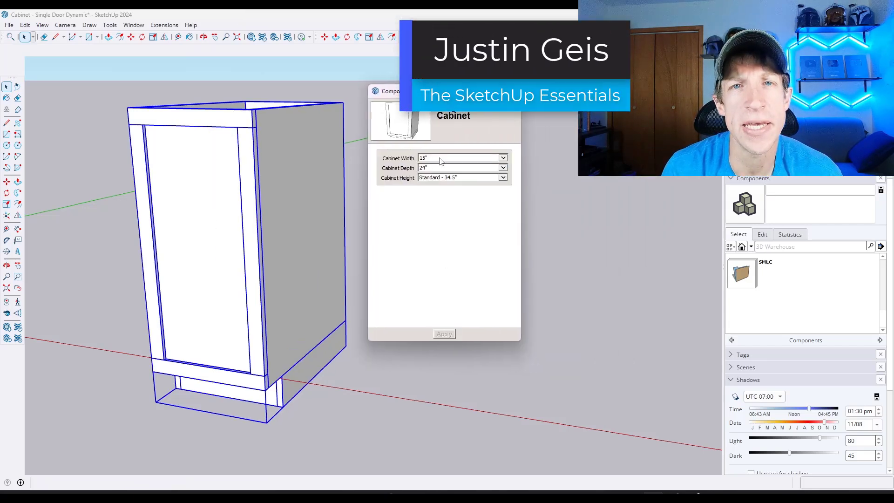
pyautogui.click(503, 158)
pyautogui.click(448, 173)
pyautogui.click(444, 334)
# Step: Set the Cabinet Depth to 21" and apply it to the single door cabinet
pyautogui.moveTo(420, 91); pyautogui.dragTo(476, 89)
pyautogui.click(517, 166)
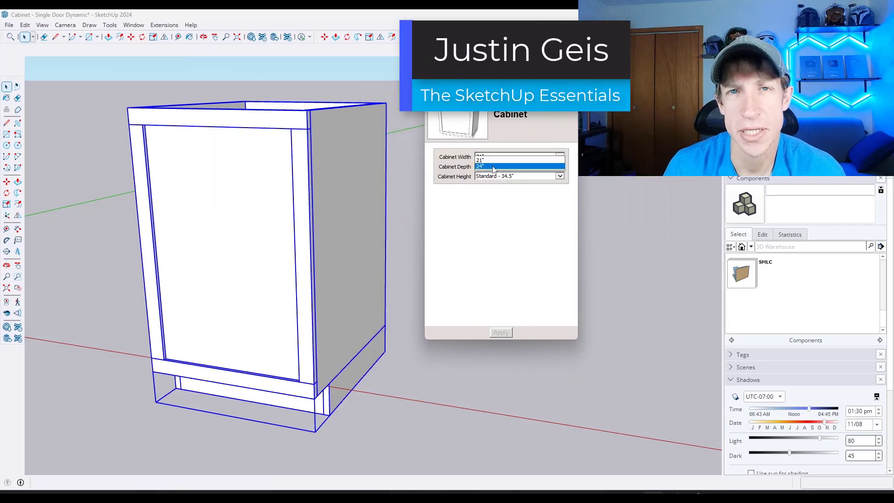
pyautogui.click(494, 182)
pyautogui.click(501, 332)
pyautogui.moveTo(333, 186); pyautogui.dragTo(314, 212, button='middle')
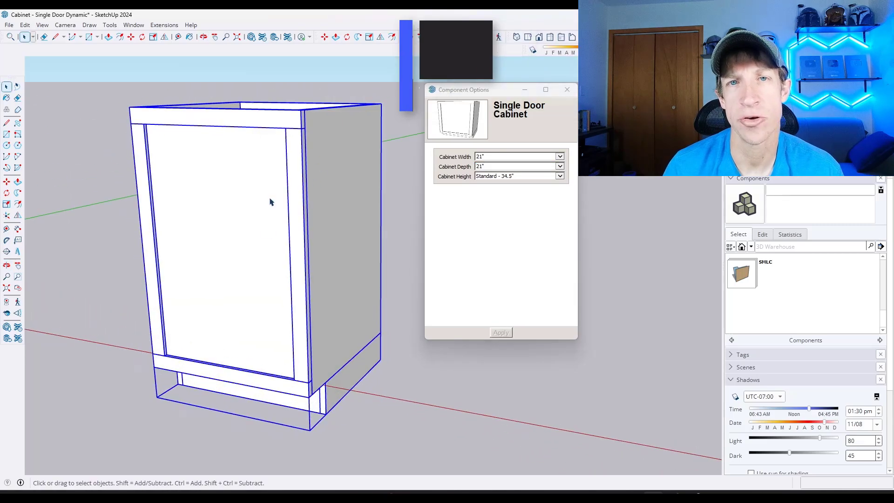
# Step: Scale the cabinet's height down by a factor of 0.65
pyautogui.click(221, 268)
pyautogui.press('s')
pyautogui.click(280, 107)
pyautogui.click(297, 200)
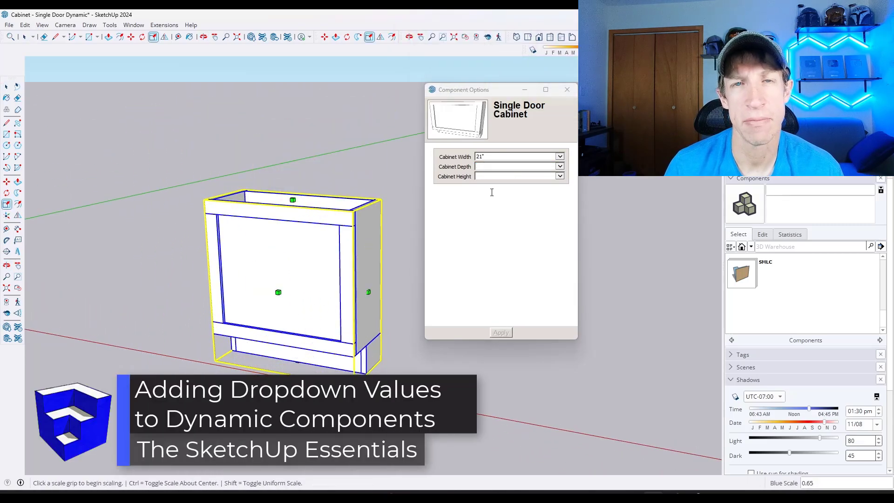
# Step: Set the Cabinet Depth to 21" and Cabinet Height to Standard - 34.5", and apply a different Cabinet Width
pyautogui.click(485, 167)
pyautogui.click(483, 173)
pyautogui.click(501, 333)
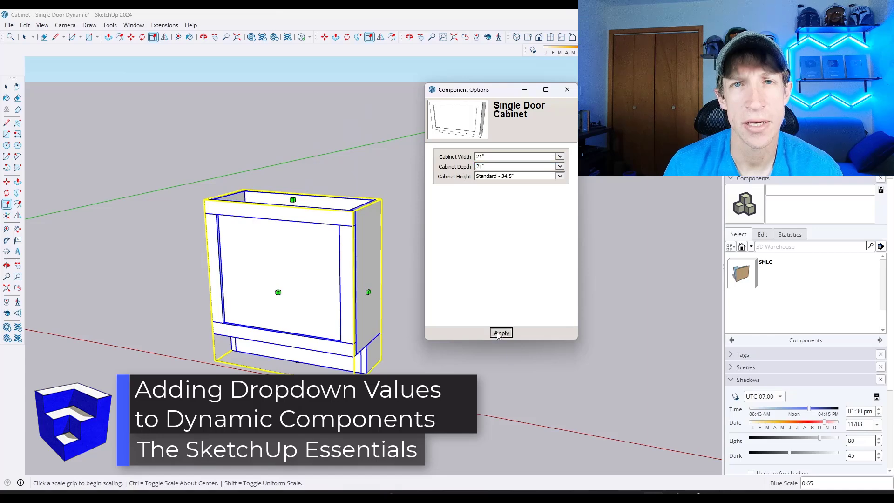
pyautogui.click(494, 157)
pyautogui.click(484, 138)
pyautogui.click(501, 333)
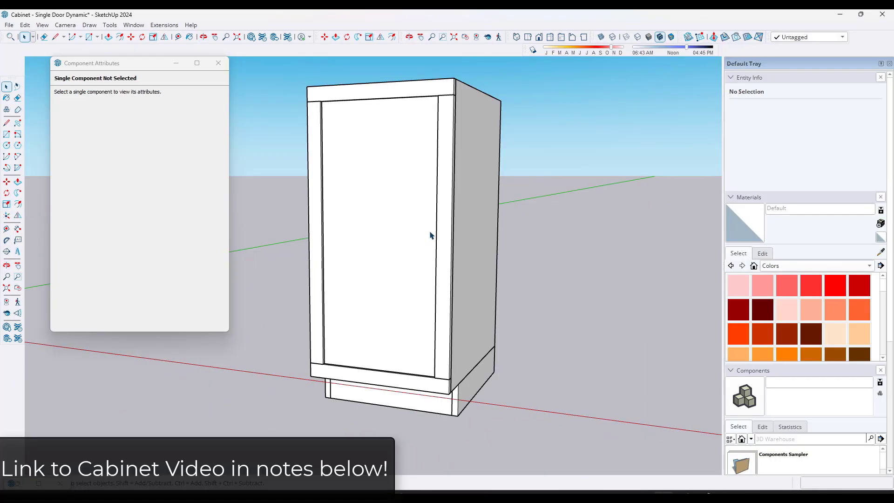
# Step: Scale the single door cabinet to about 30.6" wide and 28.8" deep
pyautogui.moveTo(431, 235); pyautogui.dragTo(409, 220, button='middle')
pyautogui.press('space')
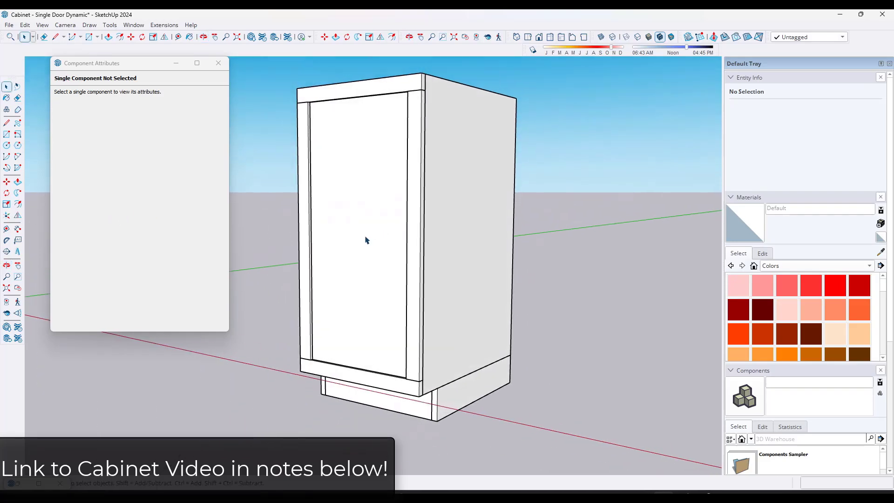
pyautogui.click(363, 242)
pyautogui.press('s')
pyautogui.moveTo(355, 252); pyautogui.dragTo(435, 276)
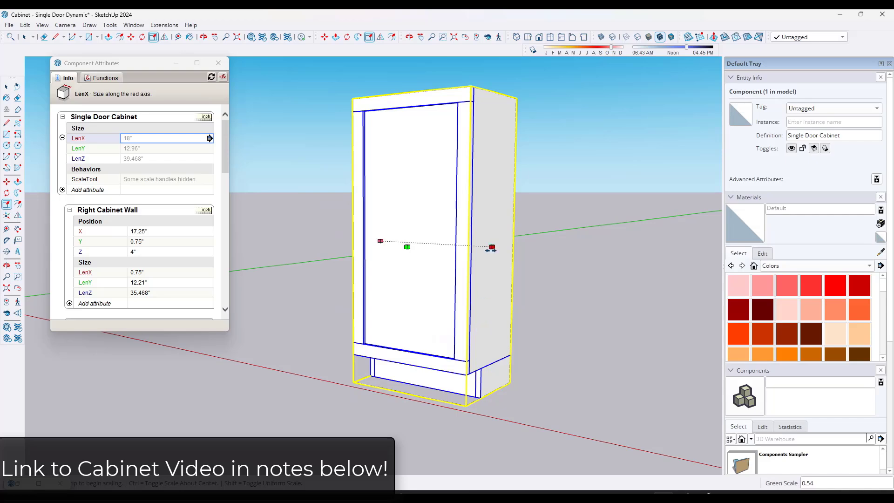
pyautogui.moveTo(492, 246); pyautogui.dragTo(610, 107)
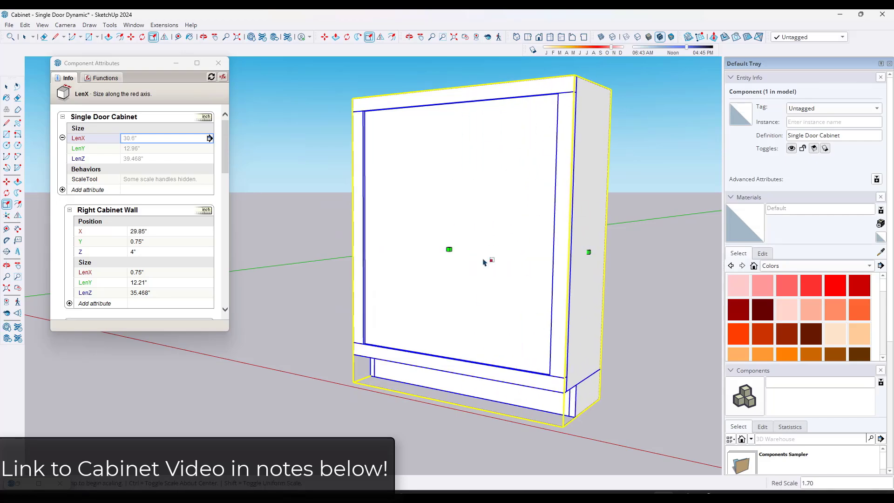
pyautogui.moveTo(449, 249); pyautogui.dragTo(379, 285)
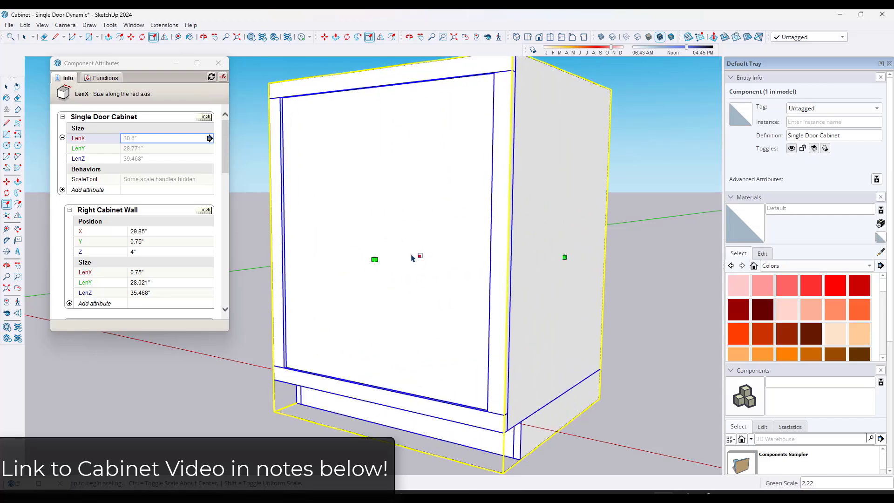
# Step: Scale the cabinet down to about 29.2" high and 21.1" wide, keeping it selected
pyautogui.moveTo(463, 228); pyautogui.dragTo(532, 239, button='middle')
pyautogui.moveTo(403, 247); pyautogui.dragTo(513, 343, button='middle')
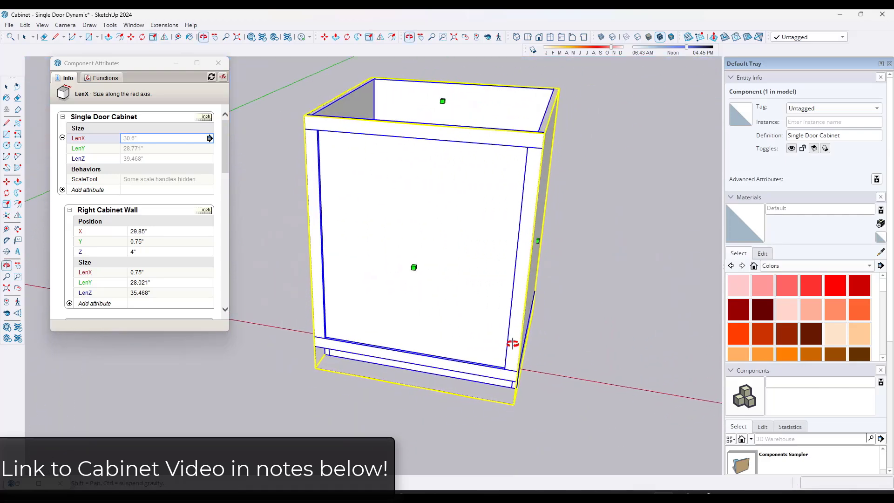
pyautogui.press('s')
pyautogui.moveTo(445, 116); pyautogui.dragTo(445, 173)
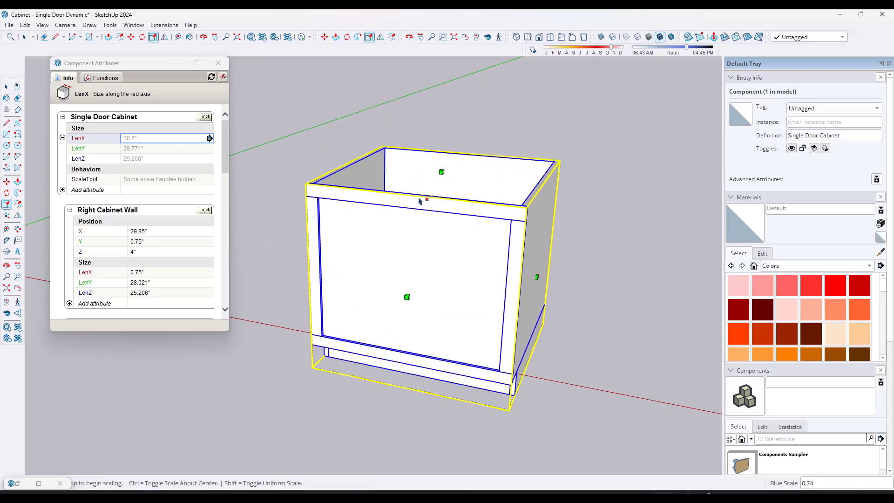
pyautogui.moveTo(533, 354); pyautogui.dragTo(531, 280, button='middle')
pyautogui.moveTo(531, 280); pyautogui.dragTo(469, 270)
pyautogui.press('space')
pyautogui.click(543, 250)
pyautogui.click(396, 215)
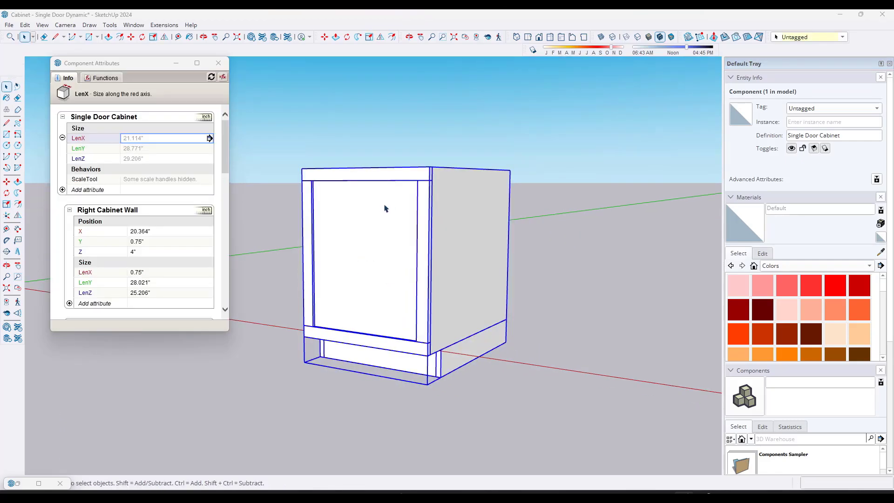
# Step: Open the cabinet's dynamic Component Options and place the window clear of the model
pyautogui.moveTo(385, 208); pyautogui.dragTo(426, 205, button='middle')
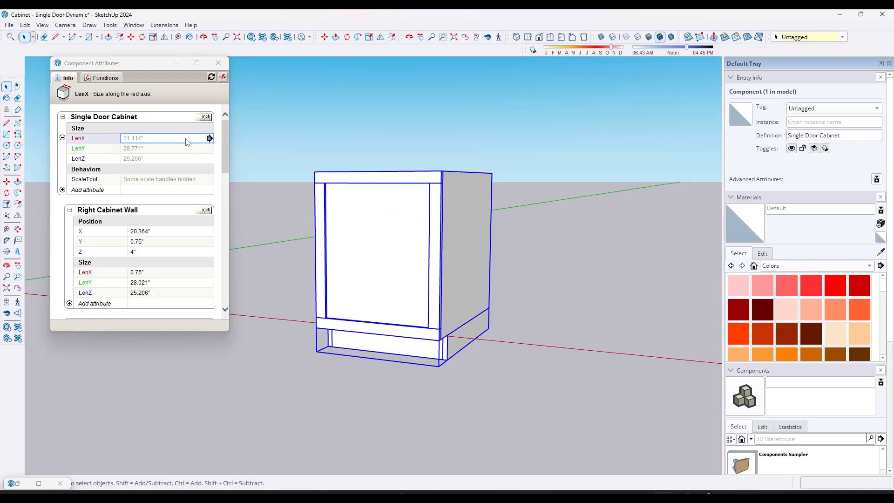
pyautogui.rightClick(426, 245)
pyautogui.moveTo(475, 339)
pyautogui.click(607, 337)
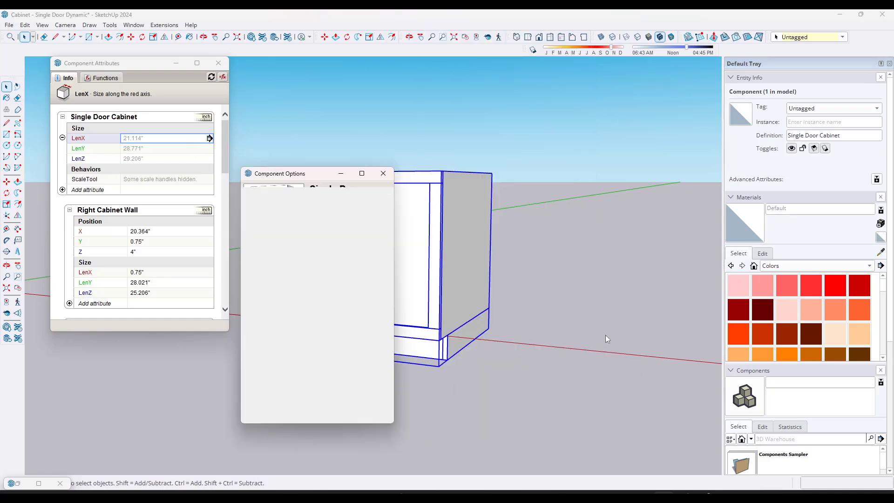
pyautogui.moveTo(298, 173); pyautogui.dragTo(610, 93)
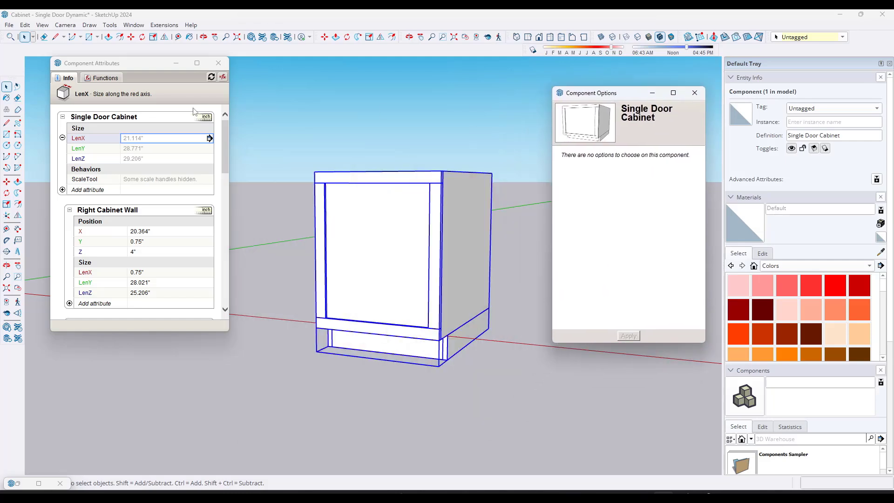
# Step: Scale the cabinet's height up to about 39.1"
pyautogui.press('s')
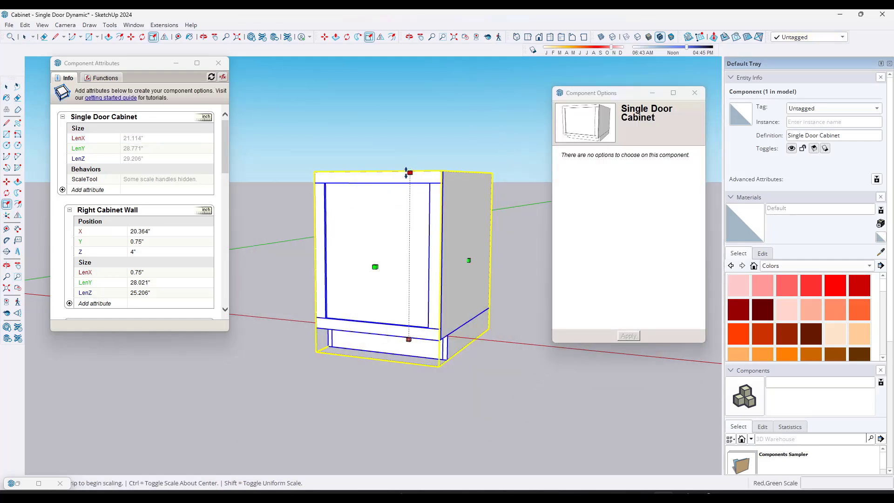
pyautogui.moveTo(410, 172); pyautogui.dragTo(410, 107)
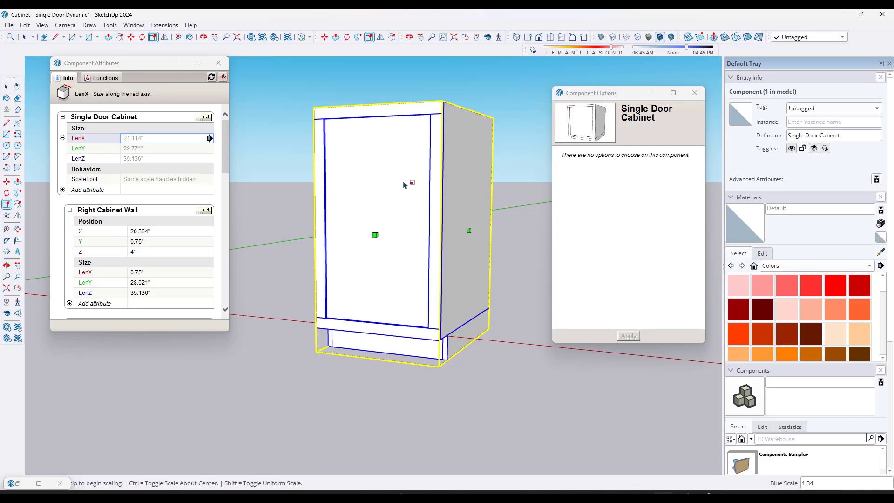
pyautogui.press('space')
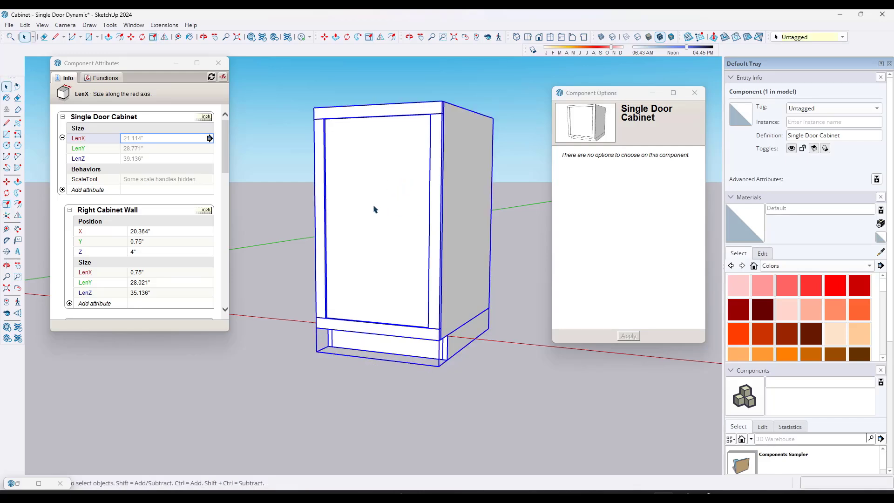
pyautogui.moveTo(381, 214); pyautogui.dragTo(471, 221, button='middle')
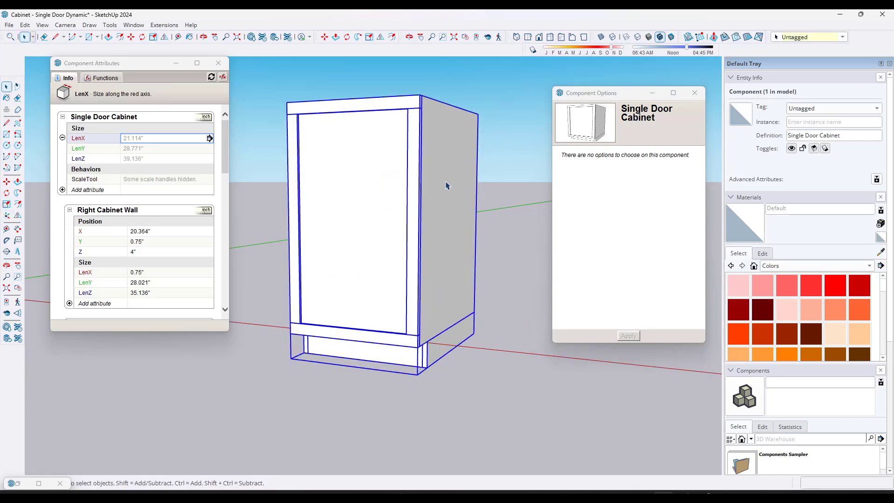
pyautogui.scroll(-1, 433, 194)
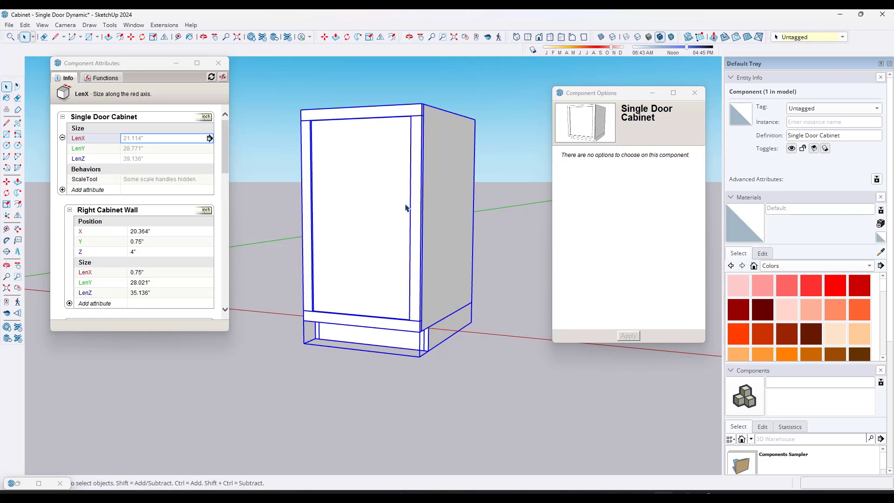
pyautogui.moveTo(405, 207); pyautogui.dragTo(430, 210, button='middle')
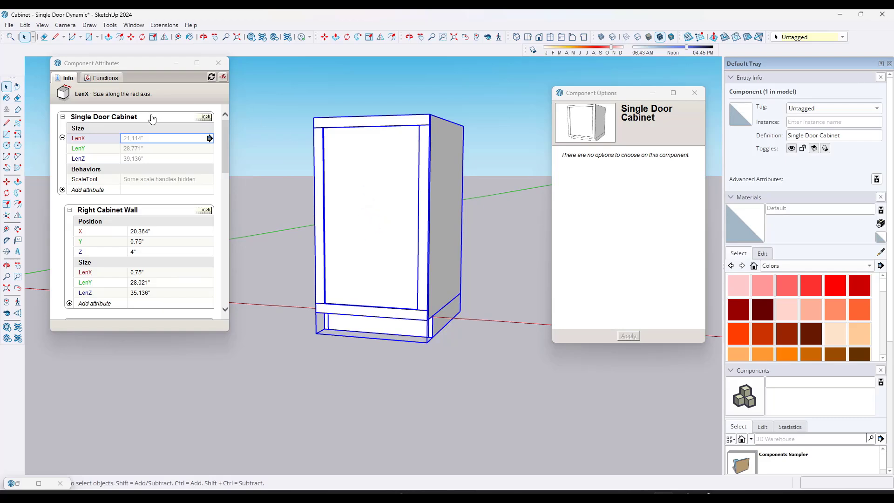
pyautogui.rightClick(350, 185)
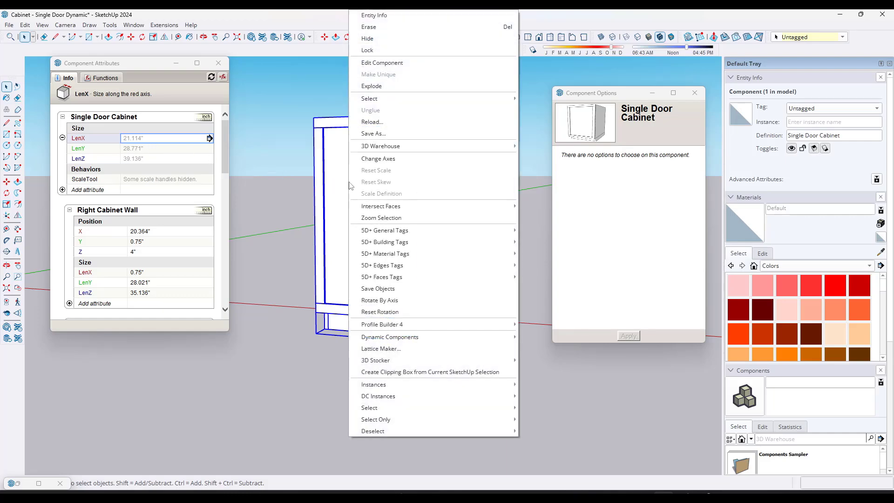
pyautogui.moveTo(382, 339)
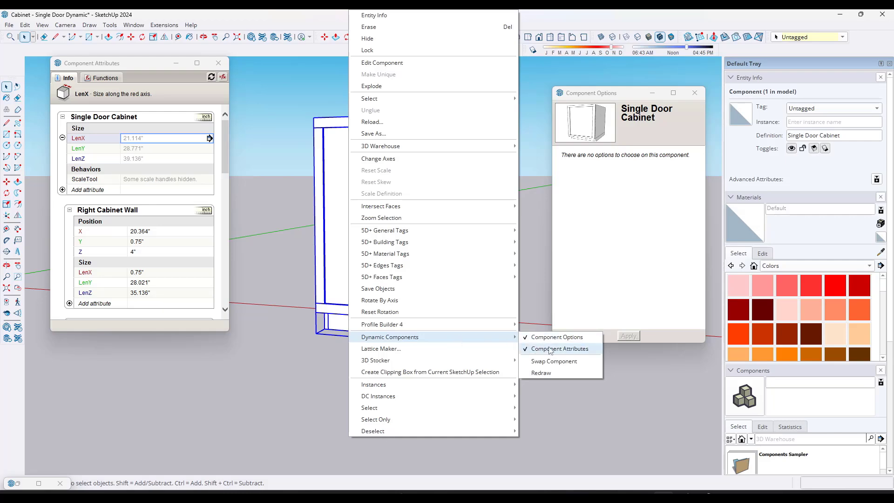
pyautogui.click(326, 203)
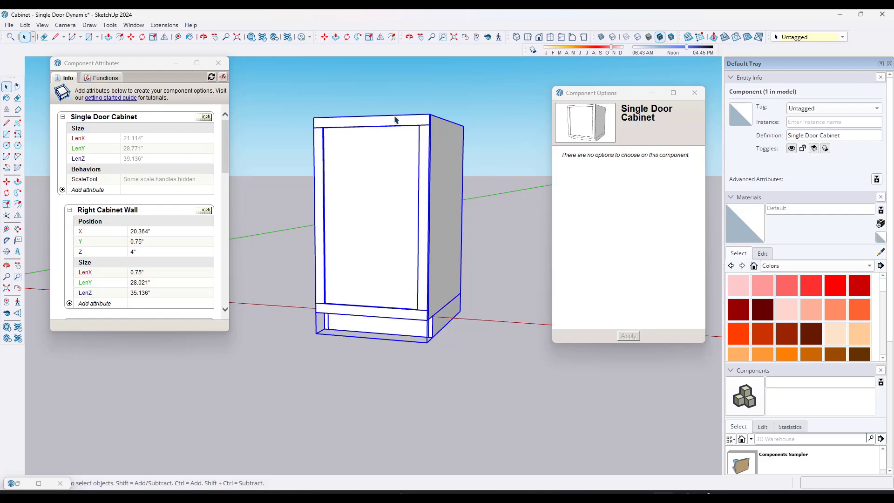
# Step: Scale the cabinet's width to about 22.3"
pyautogui.press('s')
pyautogui.moveTo(447, 229); pyautogui.dragTo(373, 229)
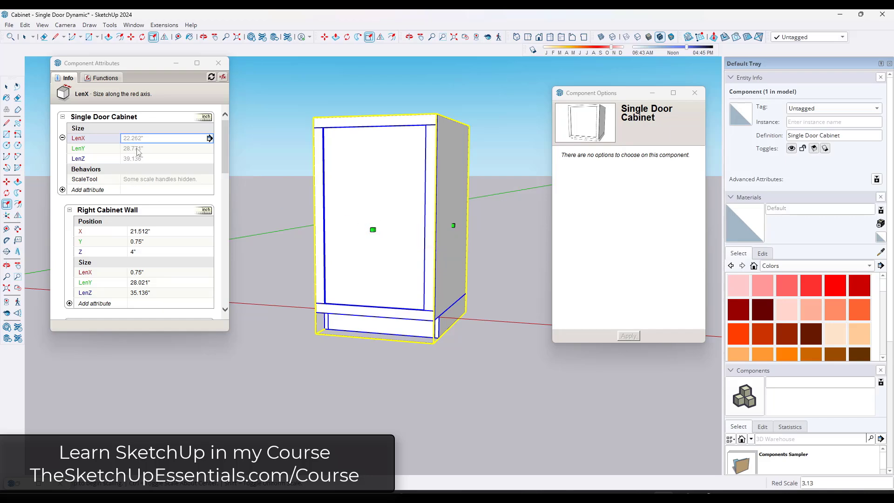
# Step: Try the display rules "Users can edit as a textbox" and "Users can select from a list" on the cabinet's LenX attribute
pyautogui.click(209, 138)
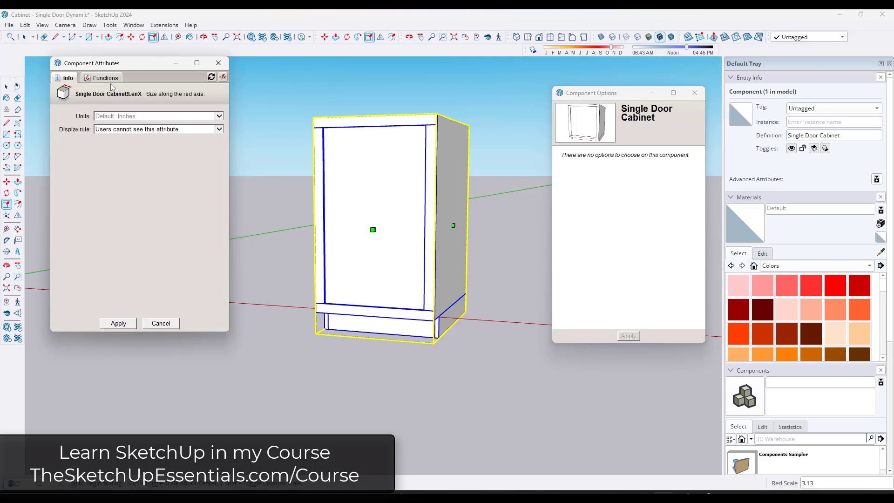
pyautogui.click(217, 130)
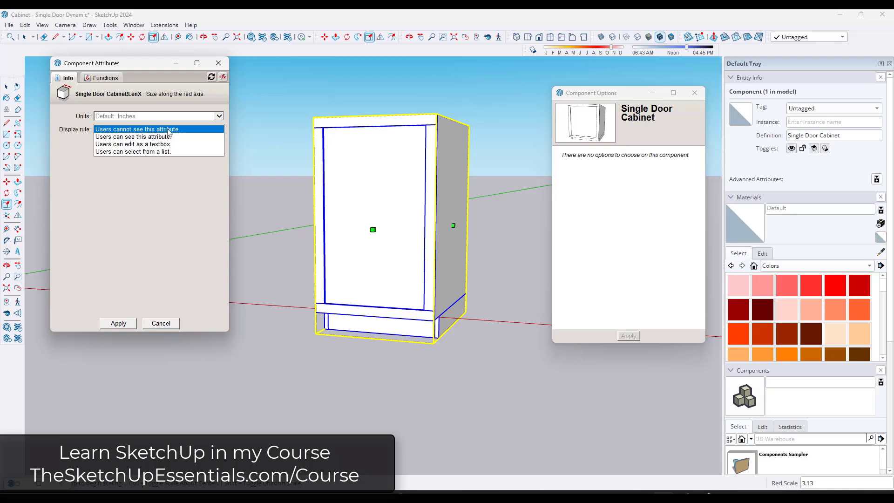
pyautogui.click(139, 144)
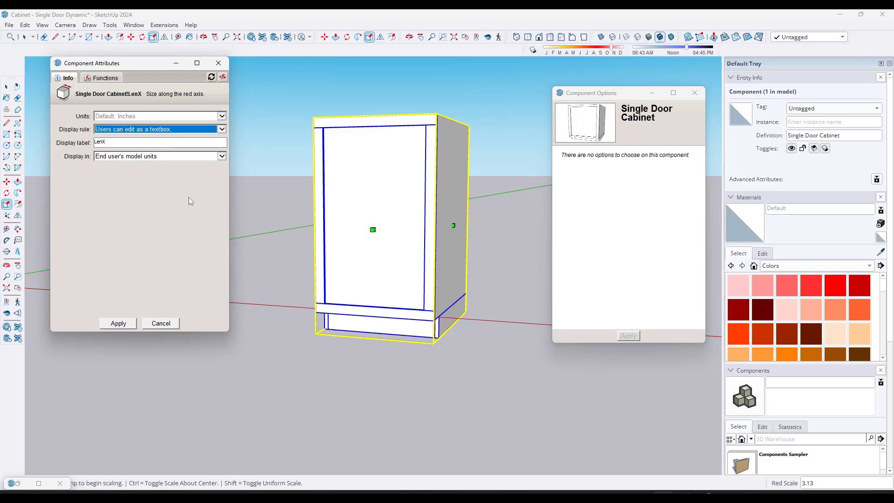
pyautogui.click(167, 134)
pyautogui.click(159, 139)
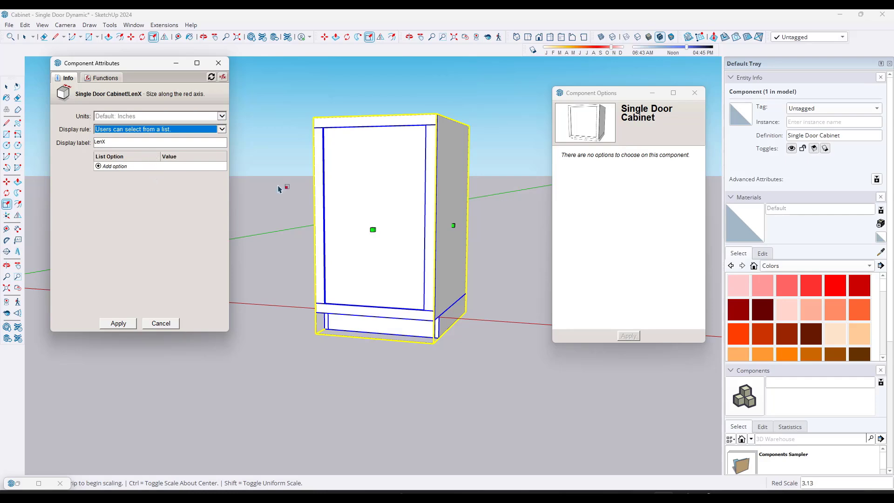
# Step: Enter the cabinet component to examine the direction of its axes, and leave it again
pyautogui.press('space')
pyautogui.doubleClick(383, 267)
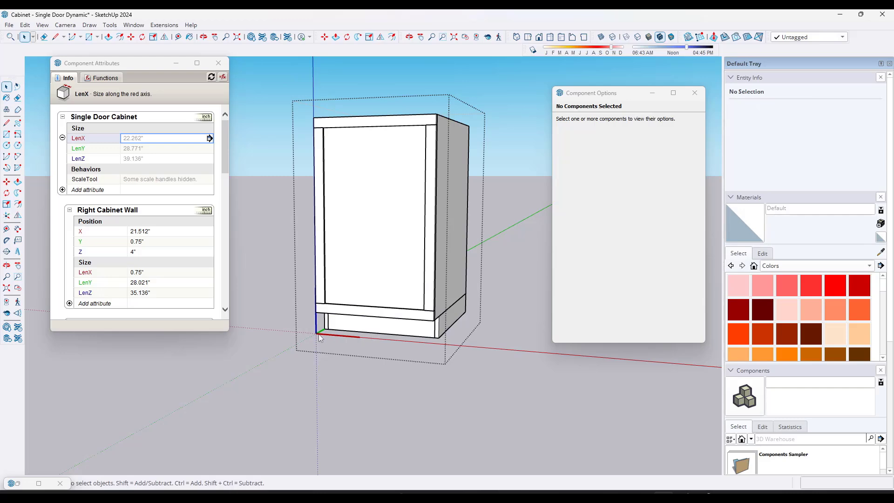
pyautogui.press('Escape')
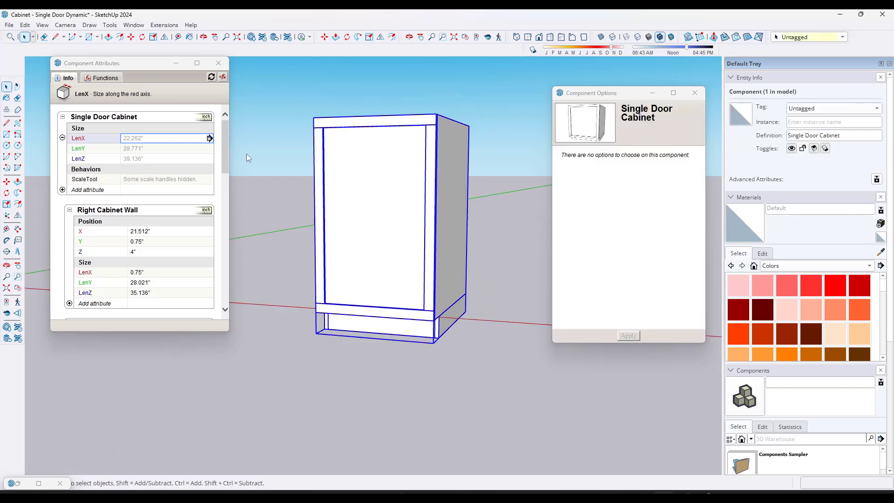
# Step: Make the cabinet's LenX attribute selectable from a list and label it "Cabinet Width"
pyautogui.click(209, 138)
pyautogui.click(165, 133)
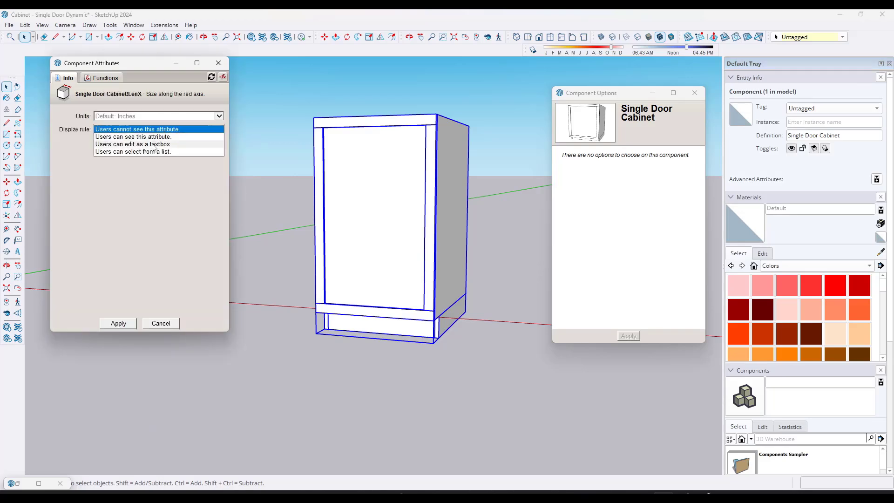
pyautogui.click(152, 156)
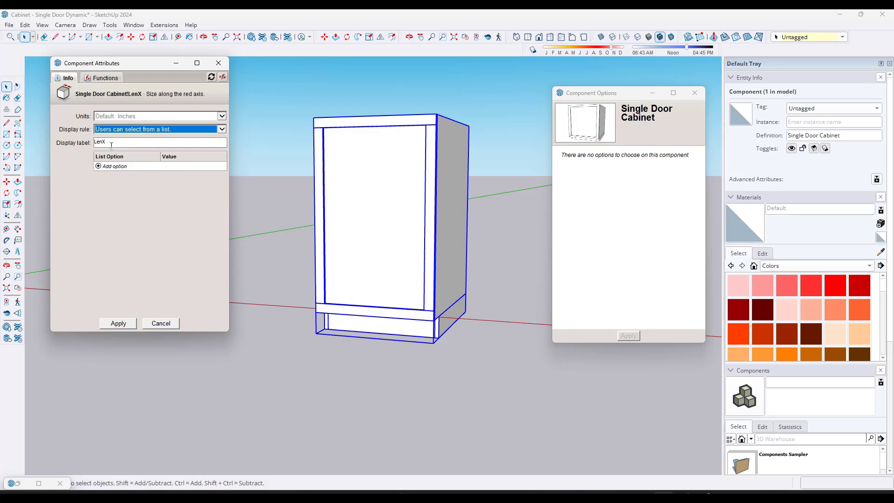
pyautogui.moveTo(111, 145); pyautogui.dragTo(88, 143)
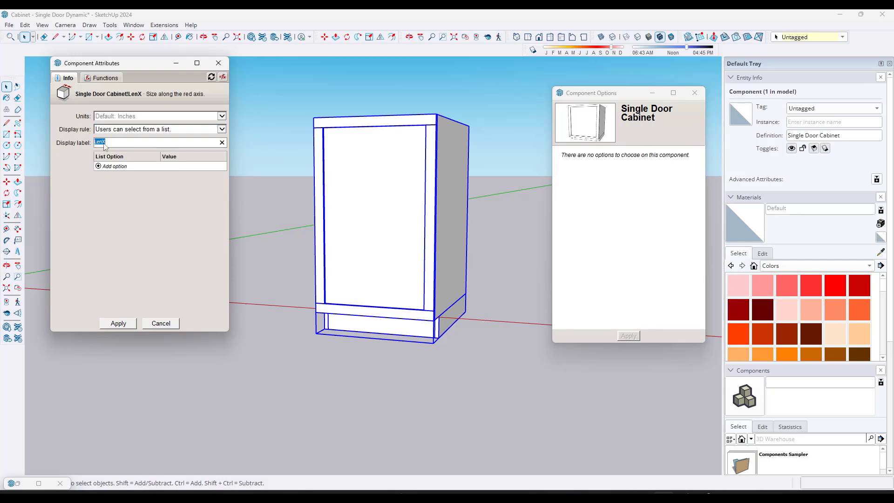
pyautogui.write('Cabinet Width')
# Step: Add the list options 12" and 15" with matching values to the Cabinet Width attribute
pyautogui.click(98, 166)
pyautogui.click(105, 167)
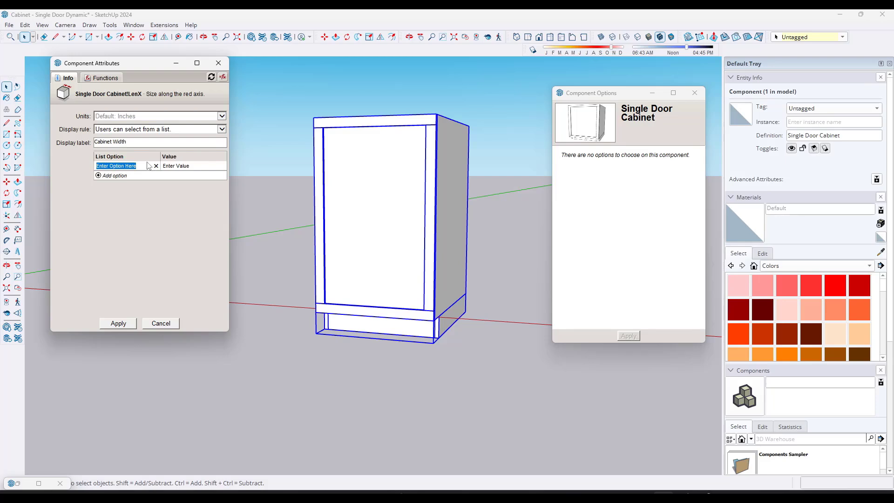
pyautogui.write('12')
pyautogui.press('Tab')
pyautogui.write('12')
pyautogui.press('Return')
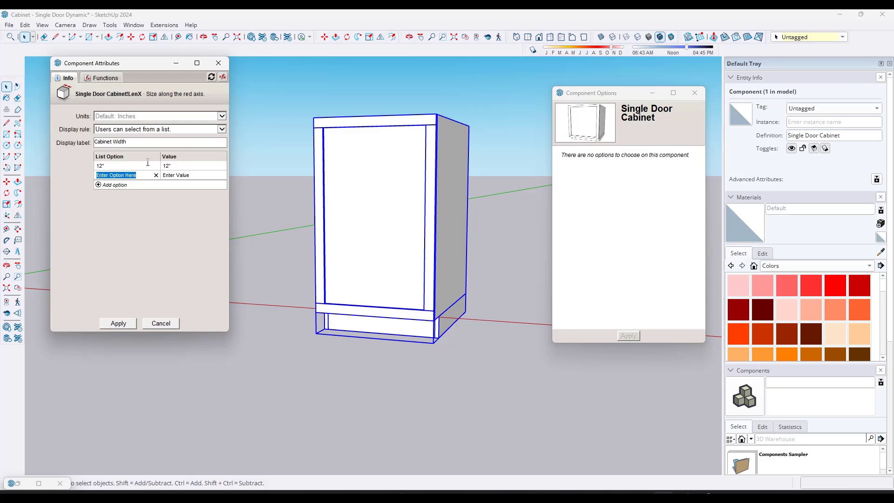
pyautogui.write('15')
pyautogui.press('Tab')
pyautogui.press('Return')
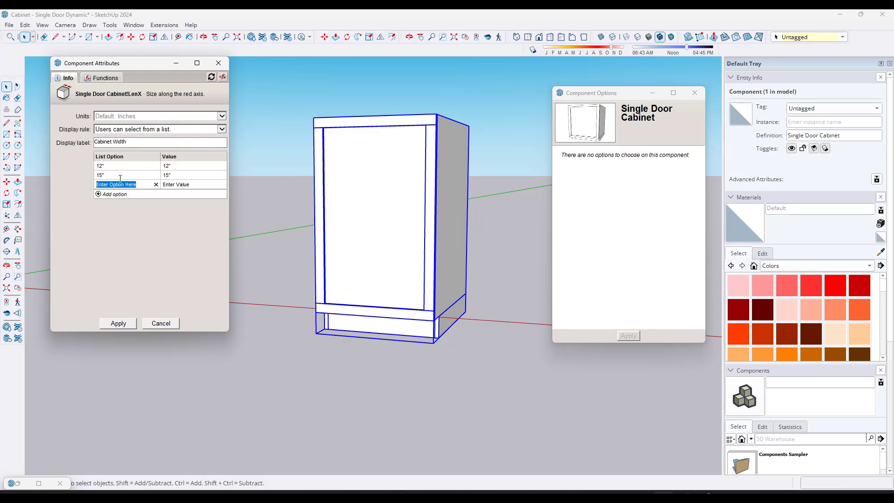
# Step: Add the list options 18", 21" and 24" with matching values to Cabinet Width and apply the attribute settings
pyautogui.write('18')
pyautogui.press('Tab')
pyautogui.click(121, 182)
pyautogui.press('Tab')
pyautogui.press('Tab')
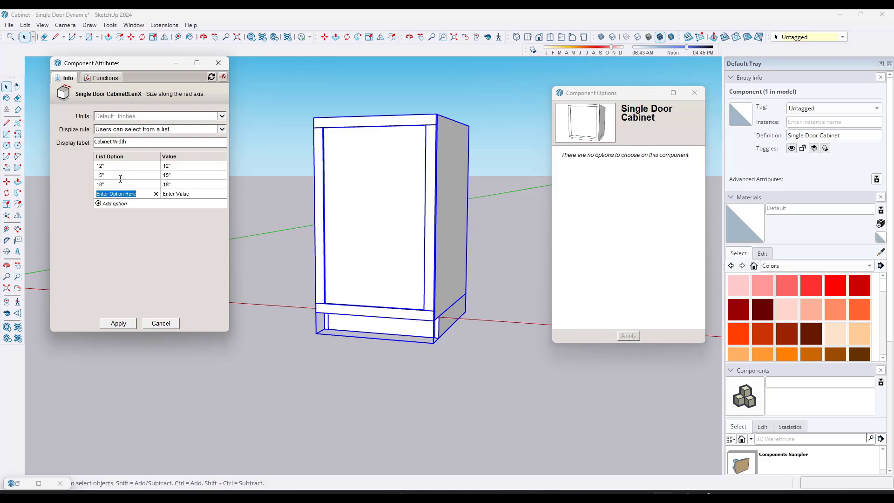
pyautogui.write('21')
pyautogui.press('Tab')
pyautogui.press('Tab')
pyautogui.write('24')
pyautogui.press('Tab')
pyautogui.press('Tab')
pyautogui.click(119, 323)
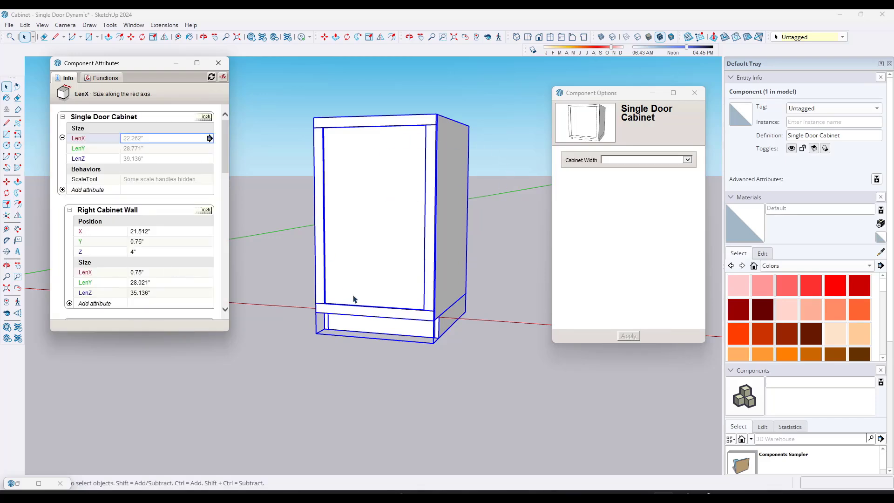
# Step: Try the listed Cabinet Width options on the cabinet and apply 18"
pyautogui.click(447, 224)
pyautogui.press('s')
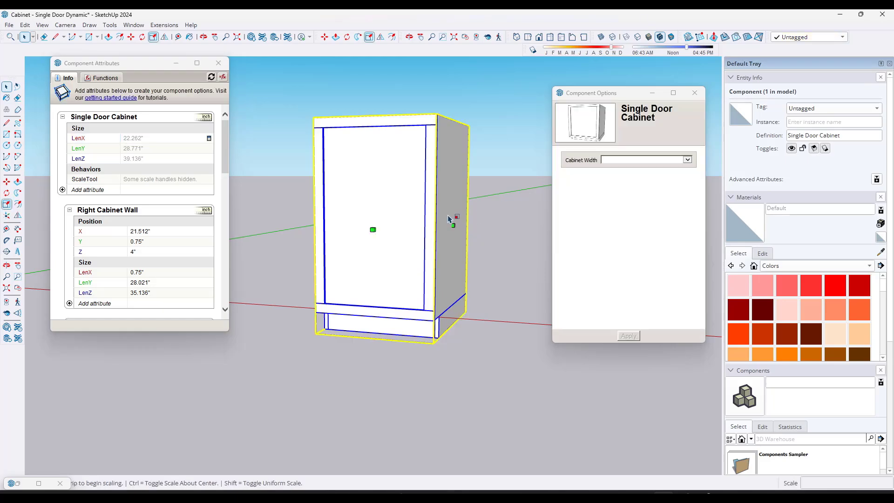
pyautogui.click(665, 161)
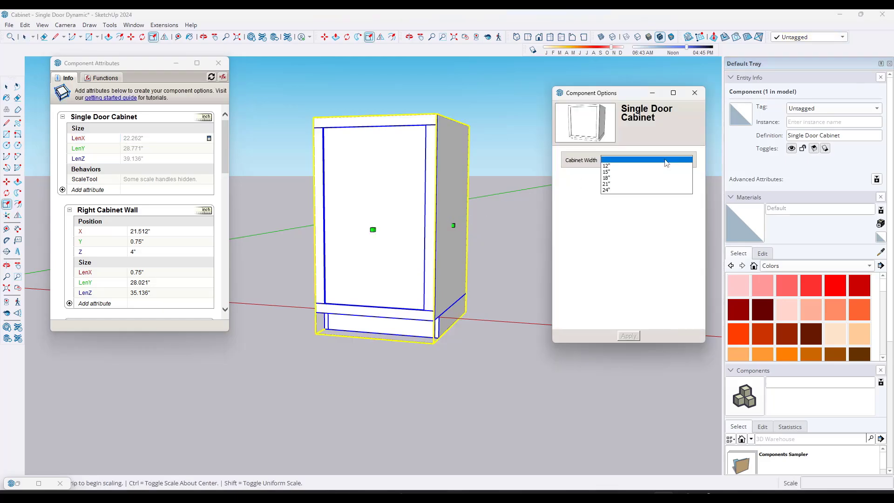
pyautogui.click(612, 169)
pyautogui.click(627, 163)
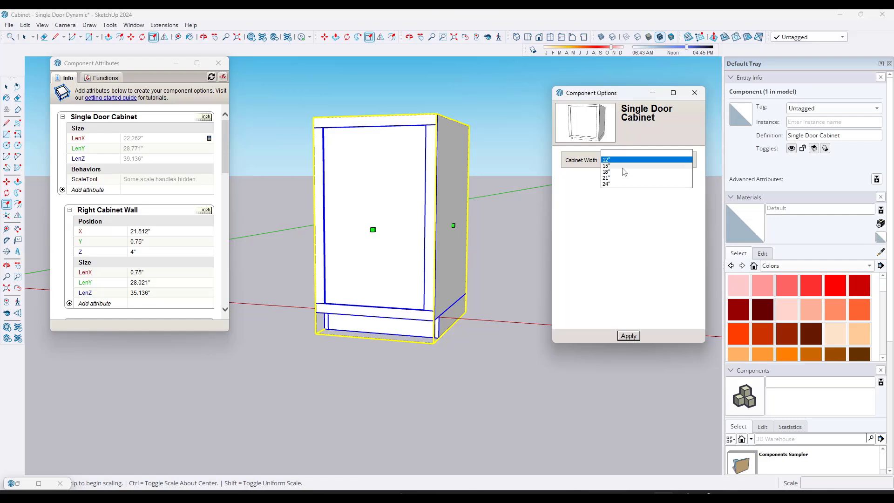
pyautogui.click(623, 170)
pyautogui.click(623, 163)
pyautogui.click(615, 171)
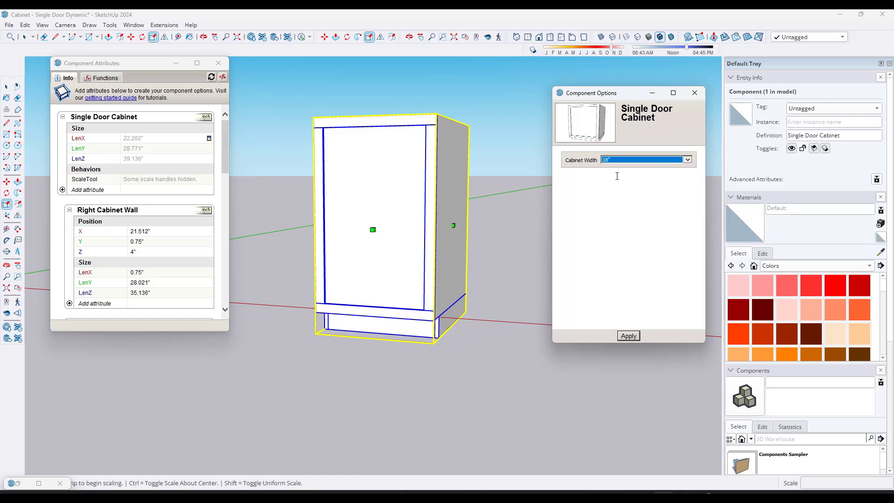
pyautogui.click(629, 336)
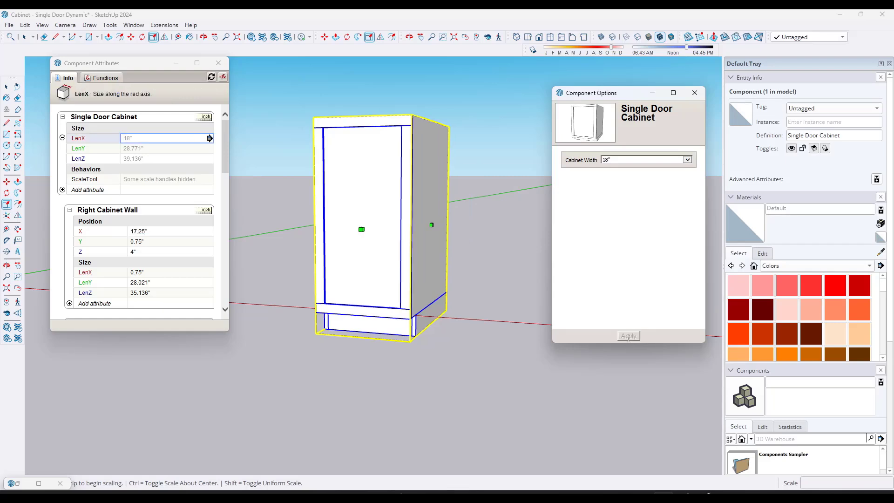
# Step: Apply the 12" Cabinet Width option to the cabinet, followed by the 15" option
pyautogui.click(628, 163)
pyautogui.click(619, 166)
pyautogui.click(629, 336)
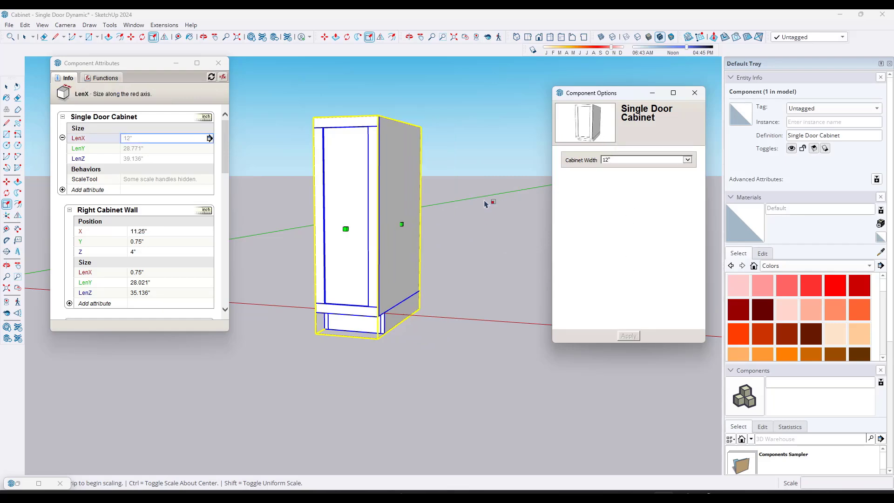
pyautogui.click(624, 160)
pyautogui.click(615, 171)
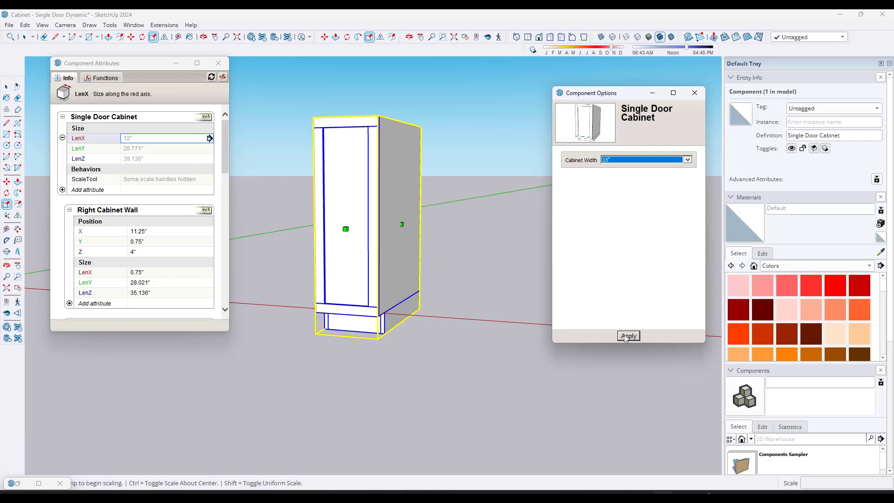
pyautogui.click(629, 336)
# Step: Scale the cabinet's width freehand to about 18.3" and back down to about 13.5"
pyautogui.click(415, 224)
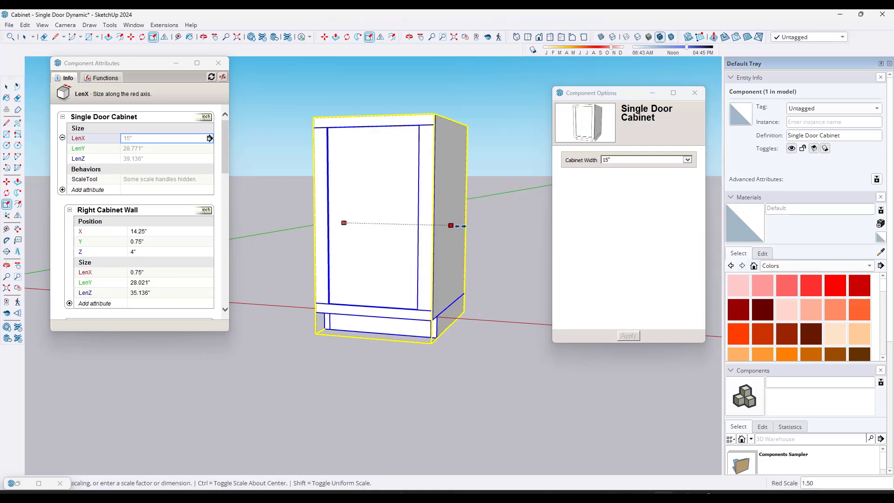
pyautogui.click(468, 226)
pyautogui.click(468, 226)
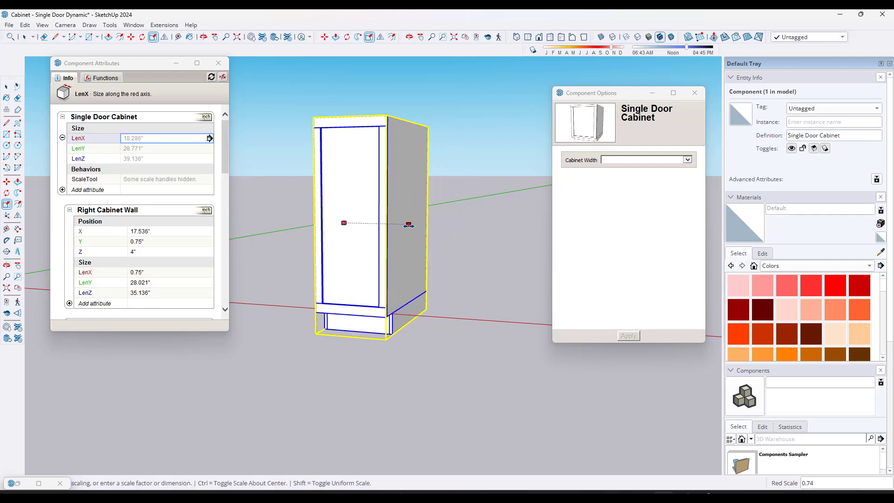
pyautogui.click(408, 225)
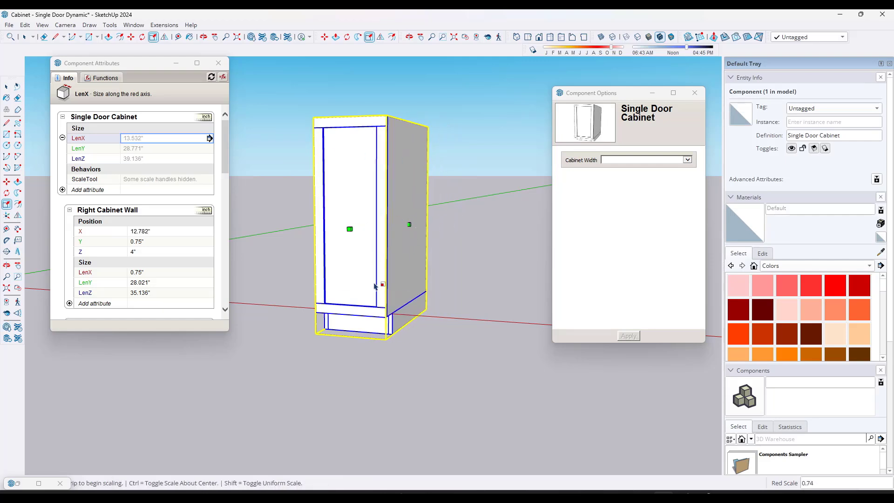
# Step: Leave scaling and apply the 12" Cabinet Width option to the cabinet
pyautogui.press('space')
pyautogui.click(661, 160)
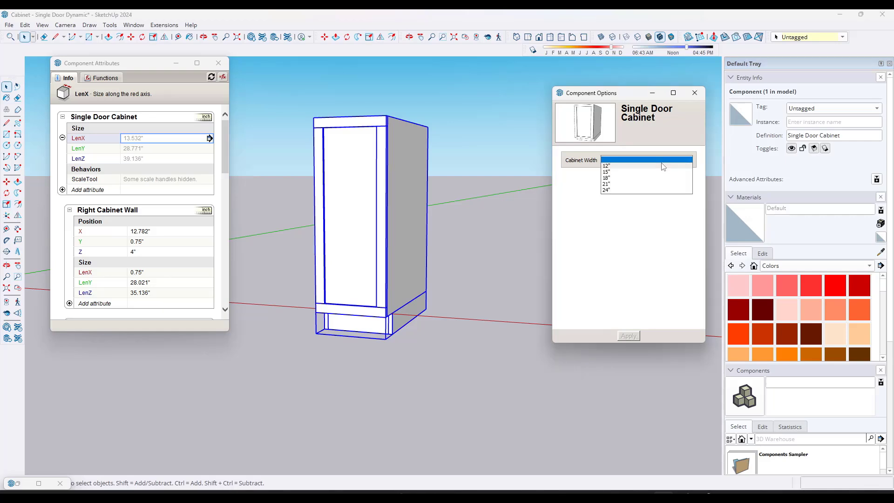
pyautogui.click(626, 166)
pyautogui.click(629, 336)
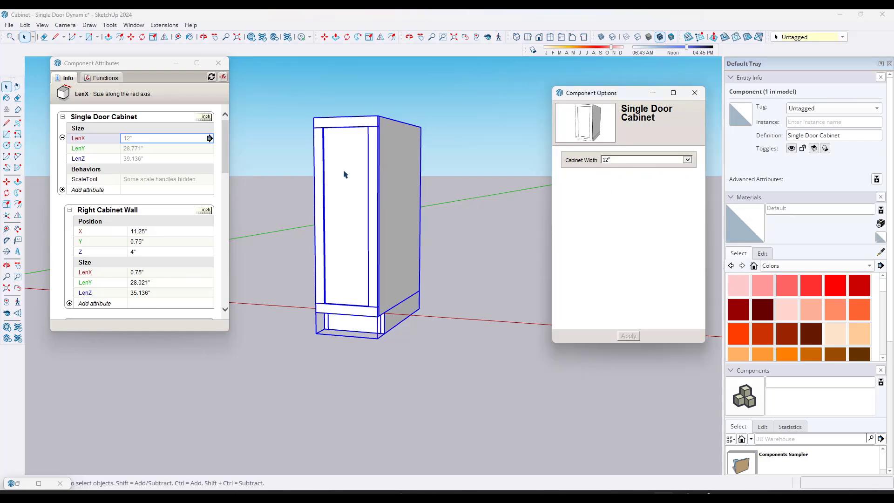
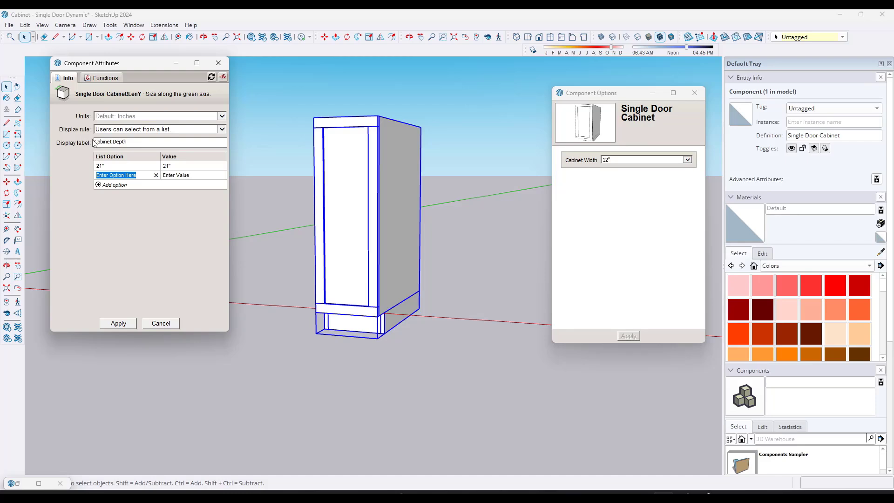
# Step: Add a 24" list option with a matching value to Cabinet Depth and apply the attribute settings
pyautogui.write('24"')
pyautogui.press('Tab')
pyautogui.click(108, 326)
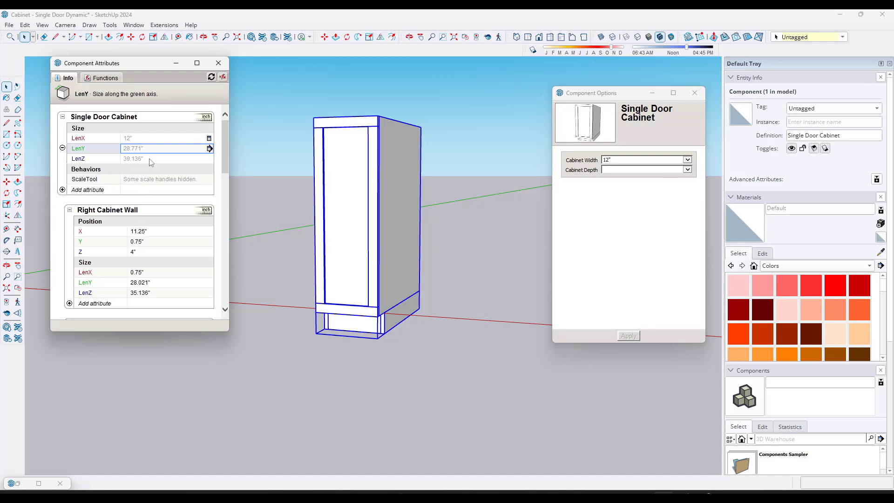
# Step: Make the cabinet's LenZ attribute selectable from a list and label it "Cabinet Height"
pyautogui.click(149, 159)
pyautogui.click(209, 158)
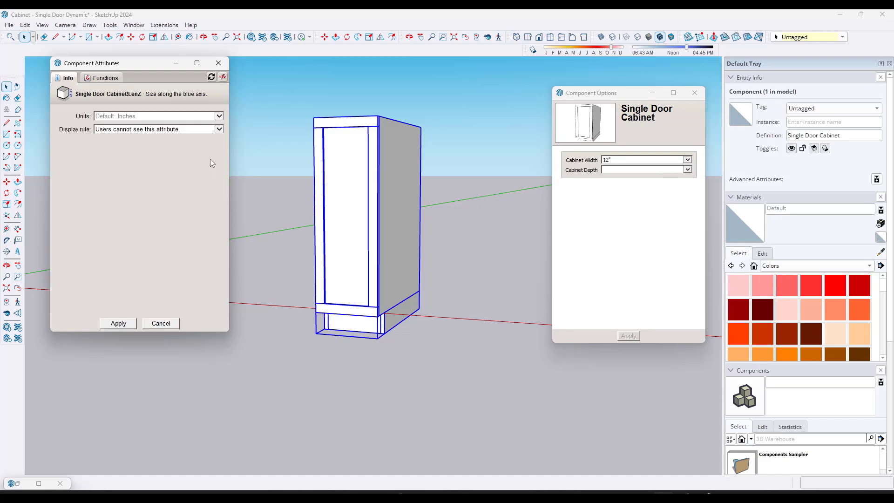
pyautogui.click(136, 129)
pyautogui.click(140, 152)
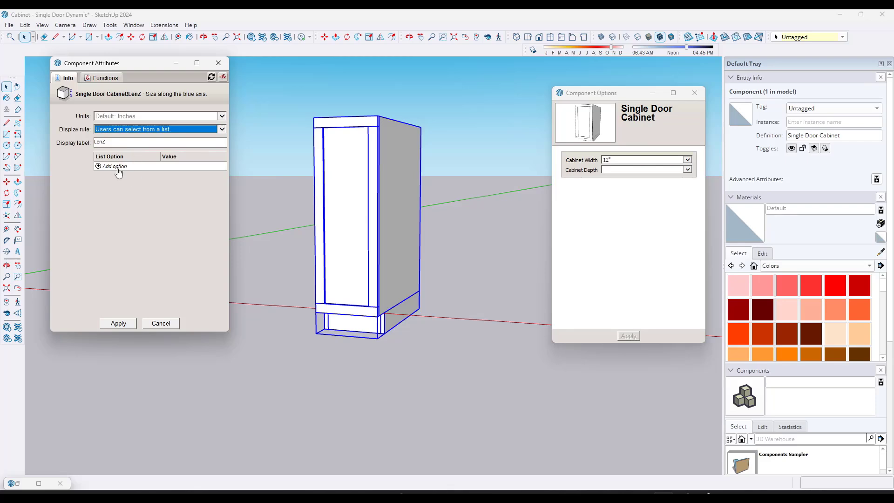
pyautogui.moveTo(115, 144); pyautogui.dragTo(94, 144)
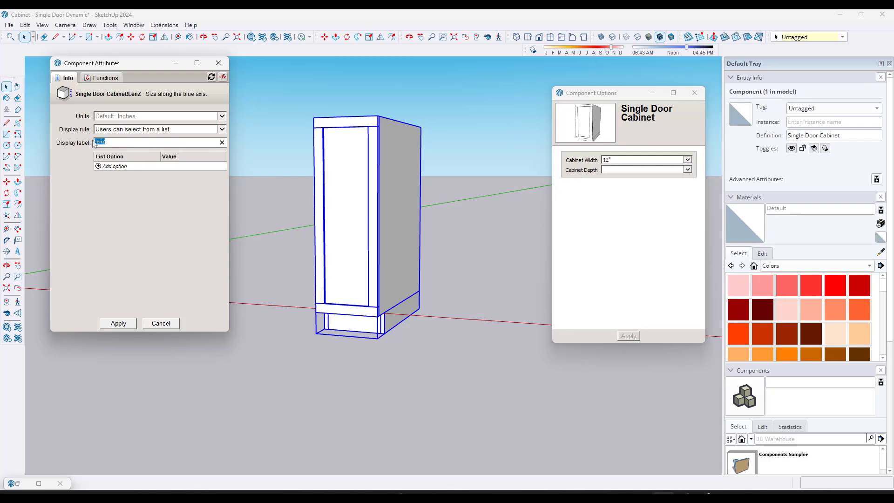
pyautogui.write('Cabinet Height')
# Step: Add the list option "Standard - 34.5"" with the value 34.5" to Cabinet Height and apply the attribute settings
pyautogui.click(108, 167)
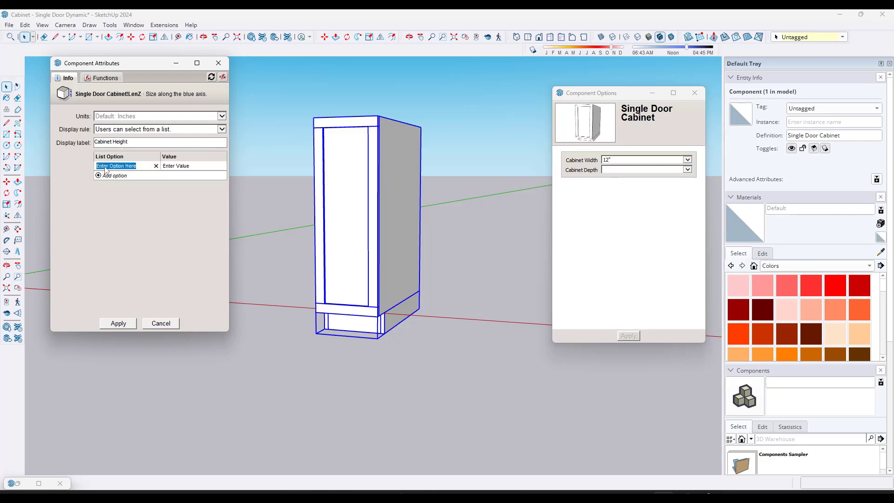
pyautogui.write('Standard - 34.5"')
pyautogui.press('Tab')
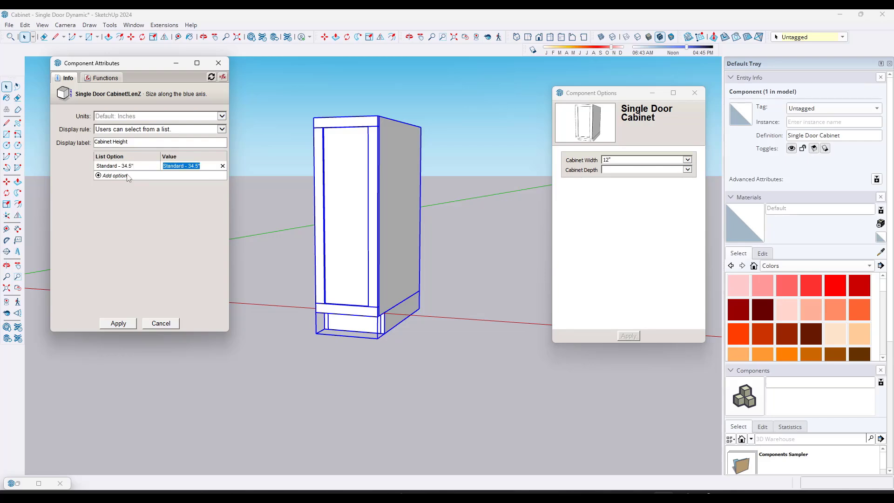
pyautogui.write('34')
pyautogui.click(127, 176)
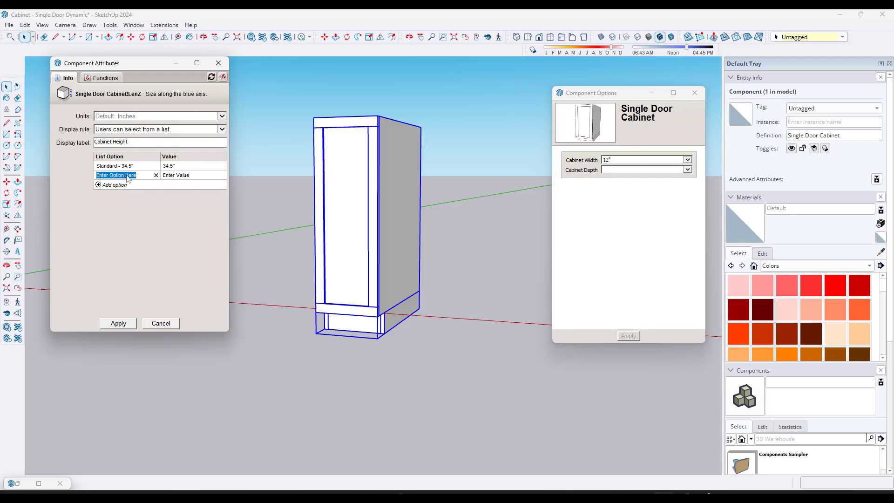
pyautogui.click(120, 323)
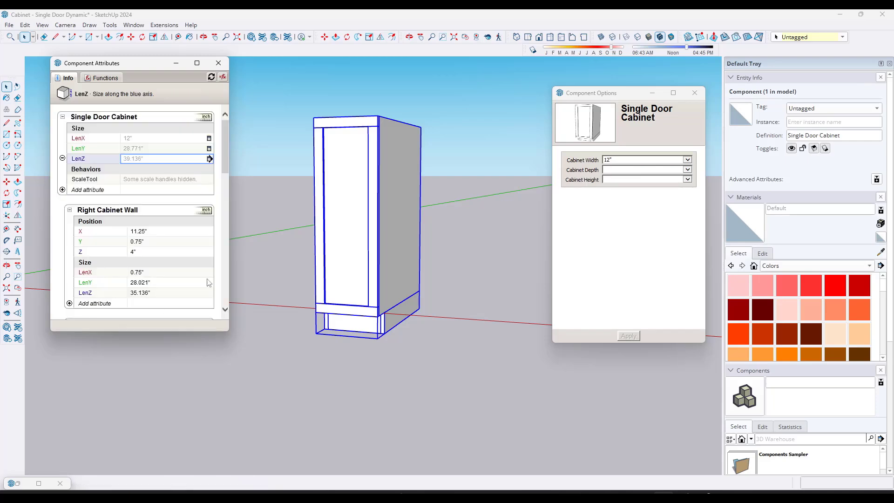
# Step: Try the 21" Cabinet Depth option on the cabinet and set its depth to 24"
pyautogui.click(629, 170)
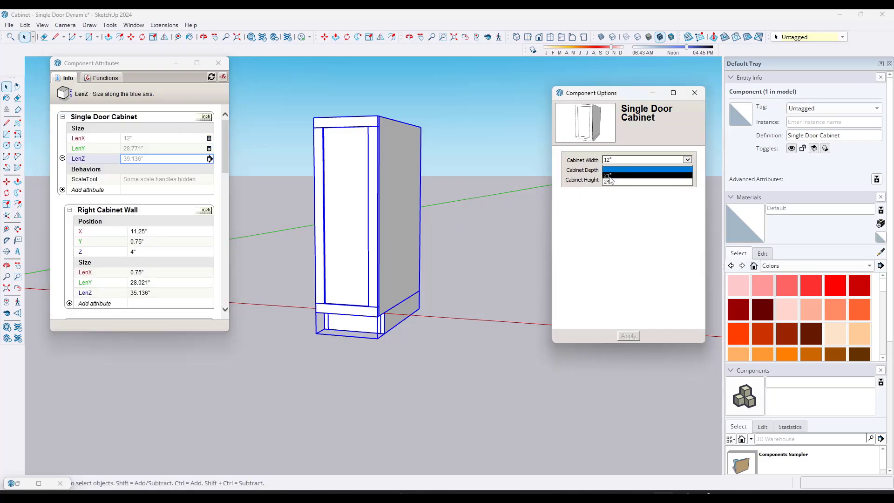
pyautogui.click(628, 175)
pyautogui.click(633, 337)
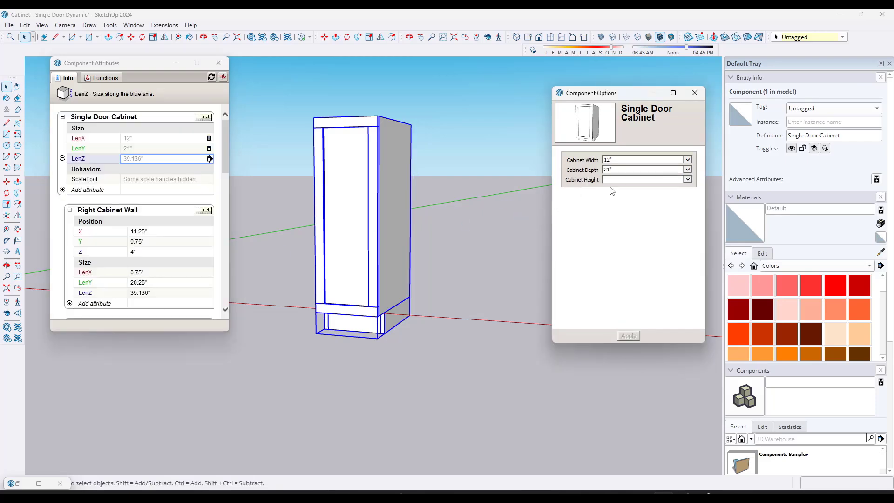
pyautogui.click(615, 170)
pyautogui.click(615, 176)
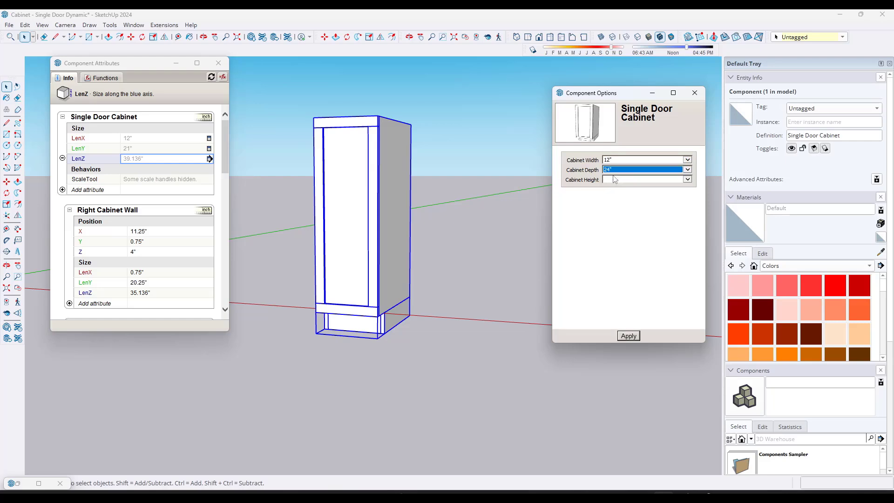
pyautogui.click(629, 336)
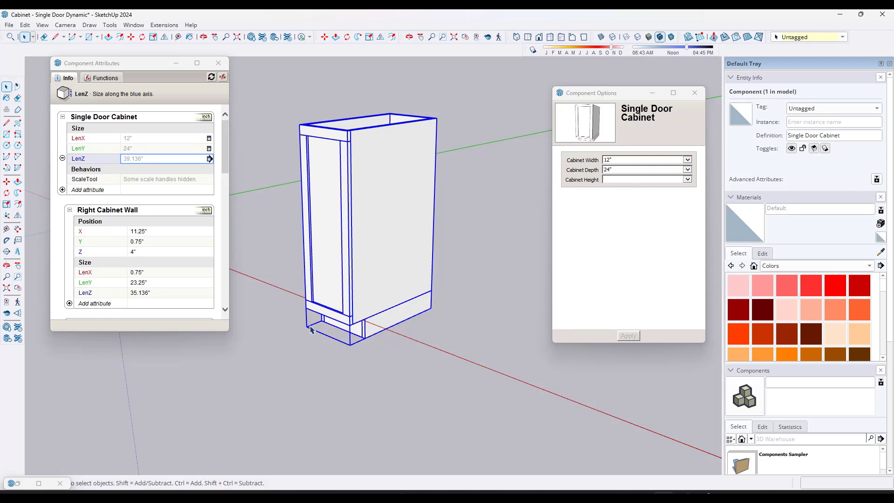
# Step: Measure the cabinet's depth along its upper side edge with the Tape Measure tool
pyautogui.click(6, 229)
pyautogui.click(347, 131)
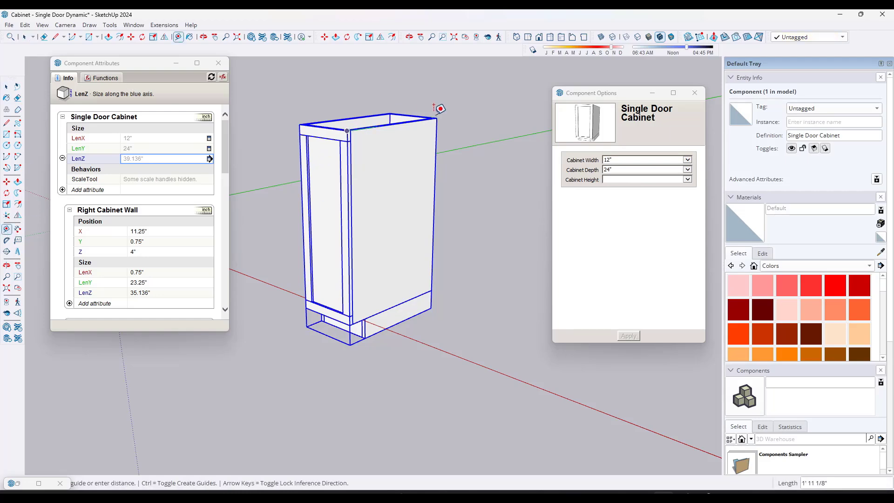
pyautogui.press('space')
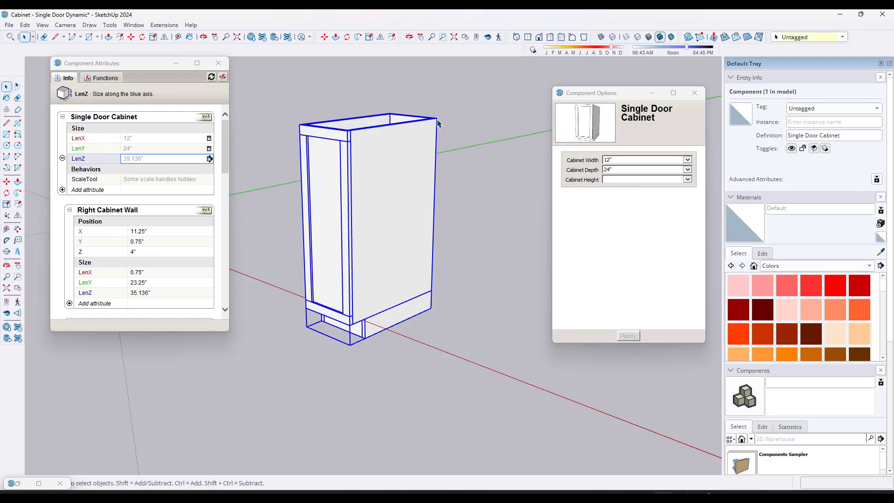
# Step: Set the cabinet's Cabinet Width option to 15" and apply it
pyautogui.moveTo(392, 177); pyautogui.dragTo(626, 160, button='middle')
pyautogui.click(627, 159)
pyautogui.click(622, 169)
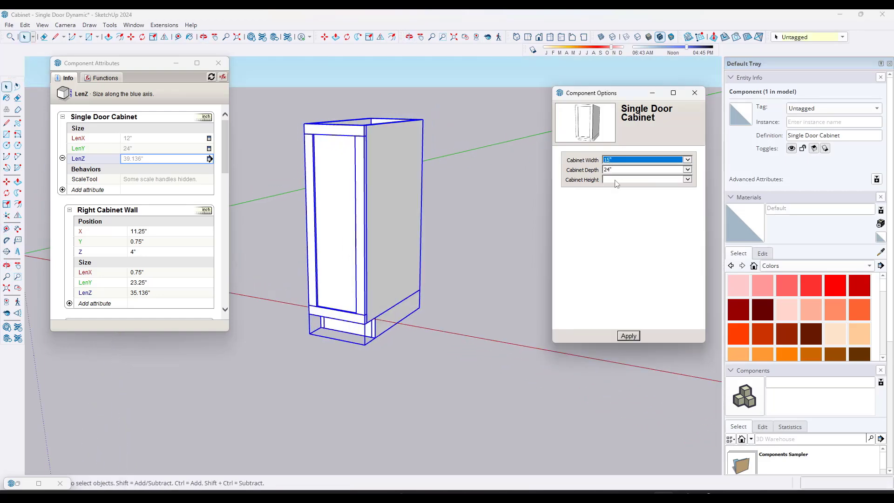
pyautogui.click(629, 336)
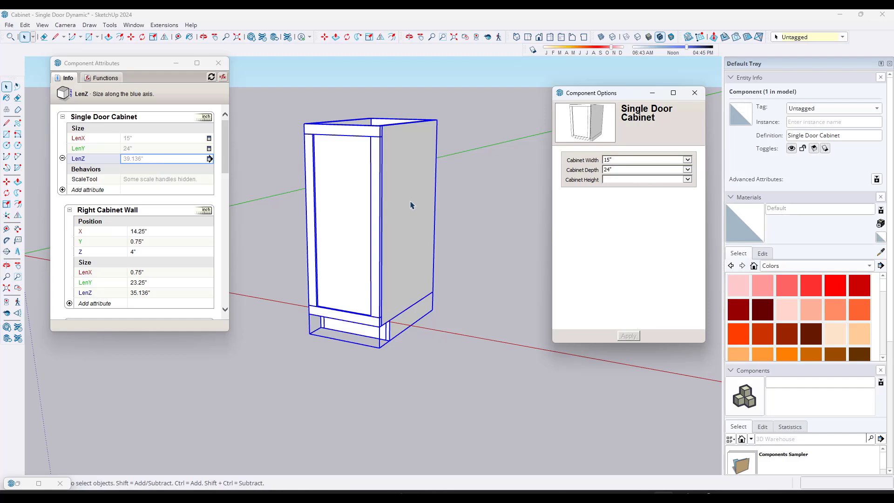
pyautogui.moveTo(377, 231); pyautogui.dragTo(429, 222, button='middle')
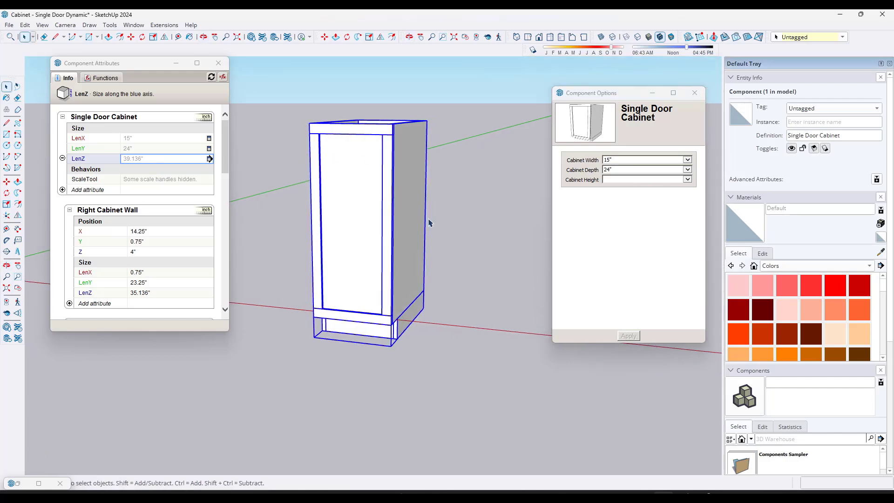
pyautogui.click(621, 169)
pyautogui.click(605, 227)
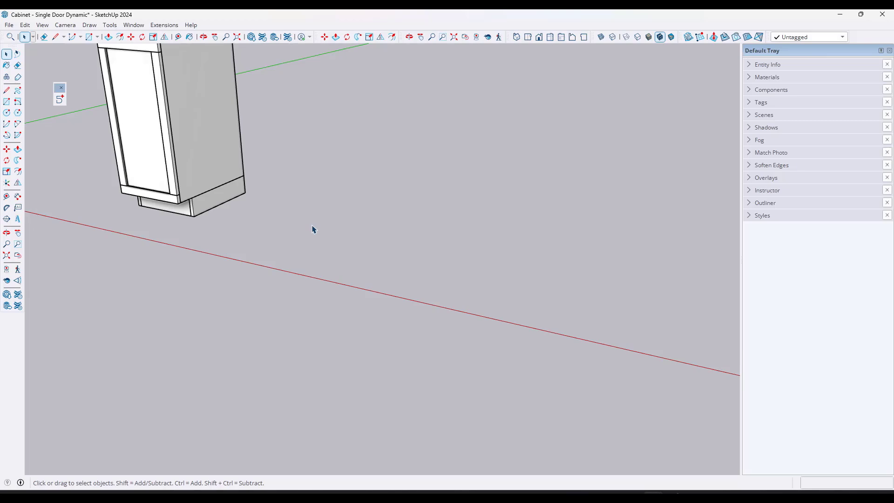
# Step: Draw an upright 1.5" by 3.5" rectangle in the empty space beside the cabinet
pyautogui.press('r')
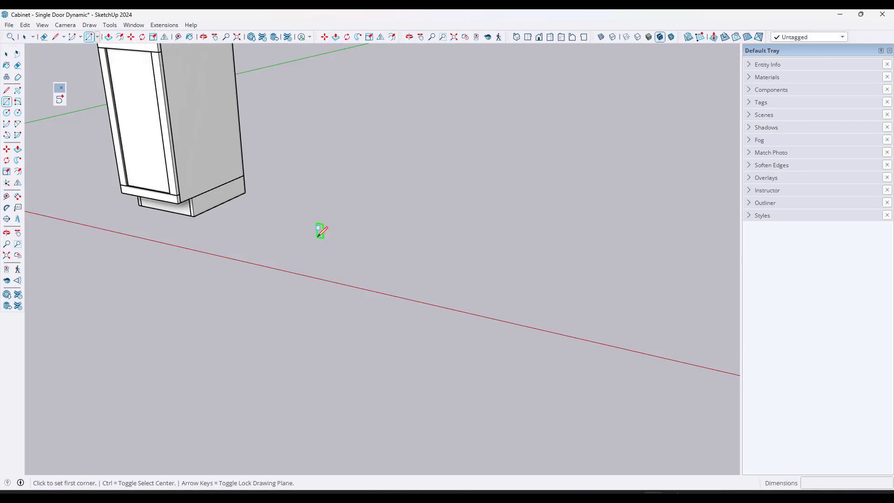
pyautogui.click(317, 237)
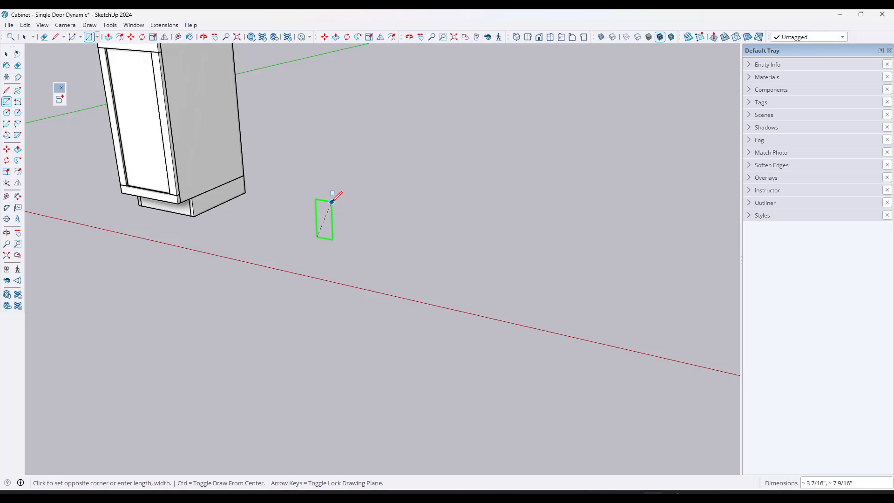
pyautogui.write('1.5,3.5')
pyautogui.press('Return')
pyautogui.press('space')
# Step: Extrude the small rectangle into a block about 1" thick with Push/Pull
pyautogui.scroll(3, 326, 233)
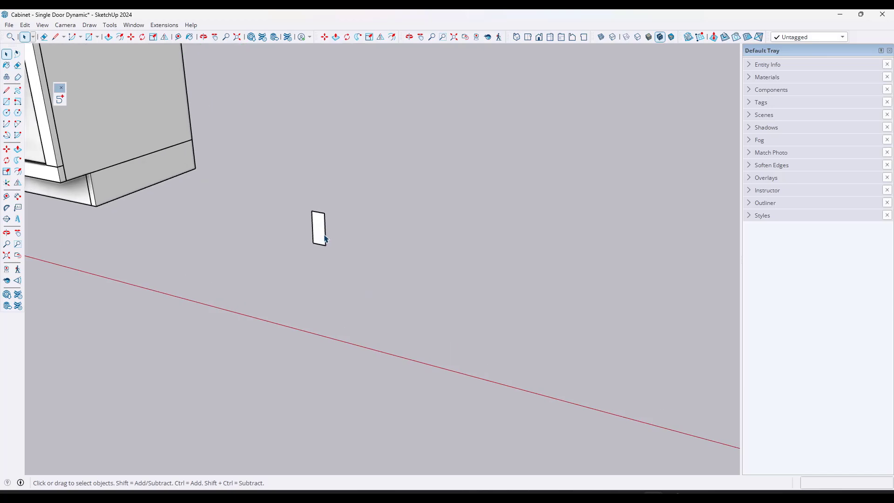
pyautogui.press('p')
pyautogui.click(325, 238)
pyautogui.click(329, 240)
pyautogui.press('space')
pyautogui.moveTo(330, 239); pyautogui.dragTo(319, 227, button='middle')
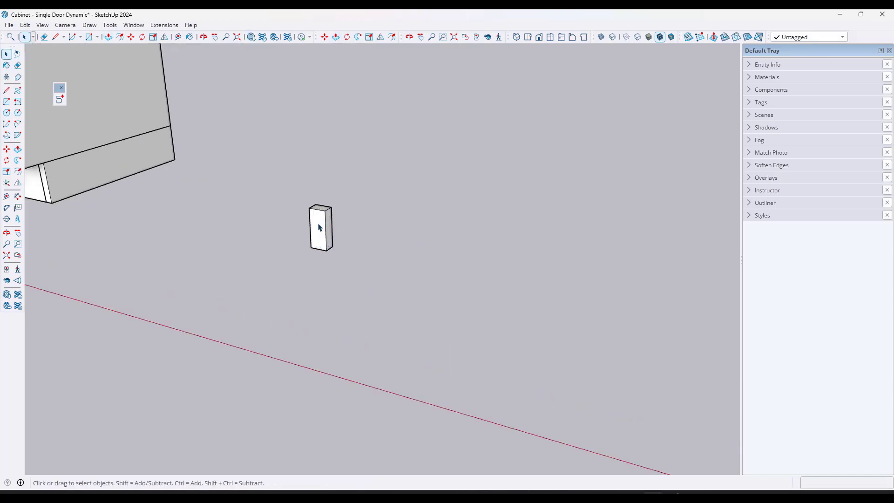
# Step: Turn the whole block into a component named "Magic Board", replacing the existing definition of that name
pyautogui.scroll(3, 320, 227)
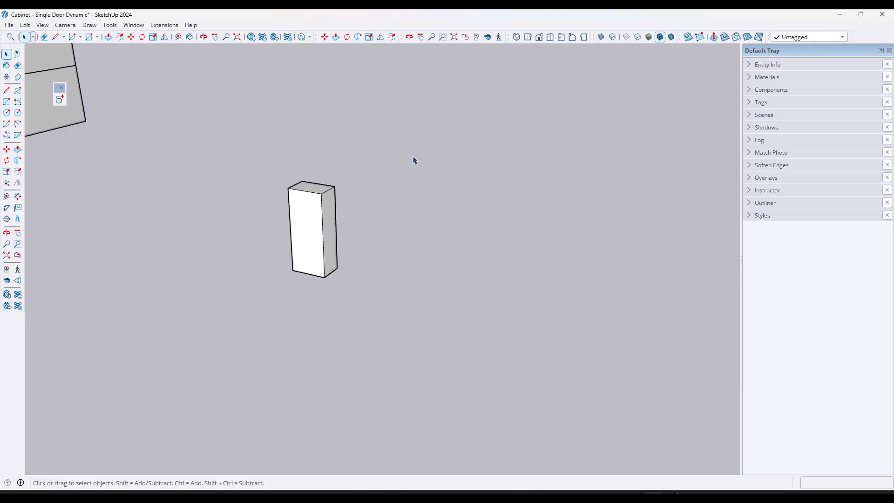
pyautogui.moveTo(262, 168); pyautogui.dragTo(366, 312)
pyautogui.rightClick(319, 234)
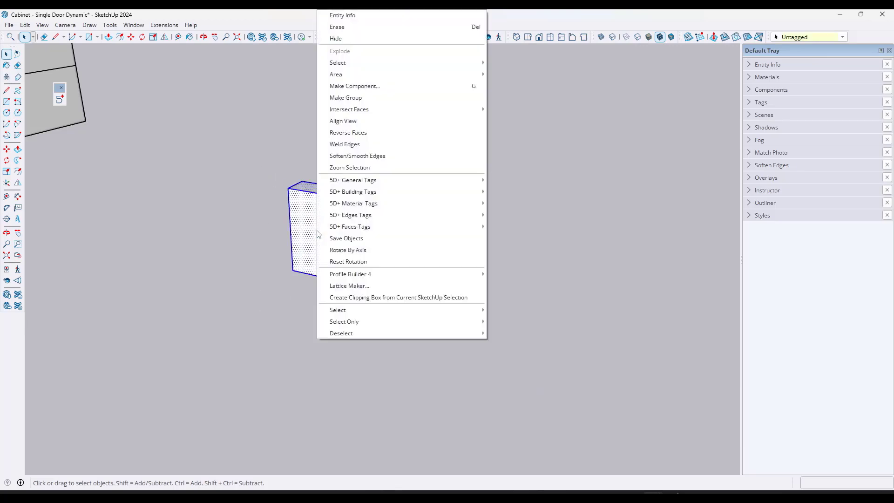
pyautogui.click(355, 86)
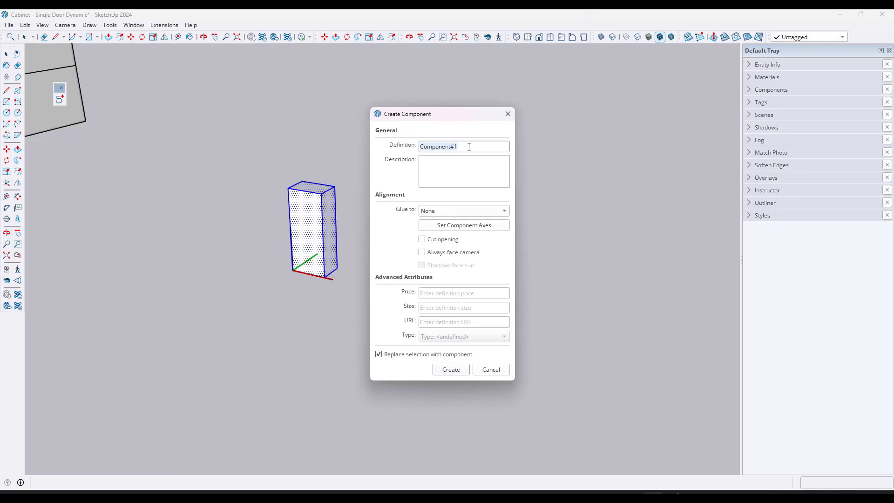
pyautogui.write('Magic ')
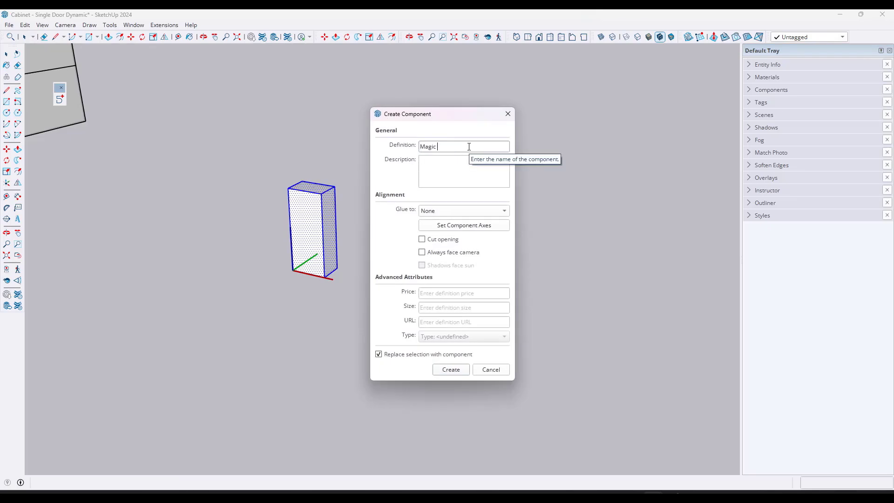
pyautogui.write('Board')
pyautogui.click(451, 369)
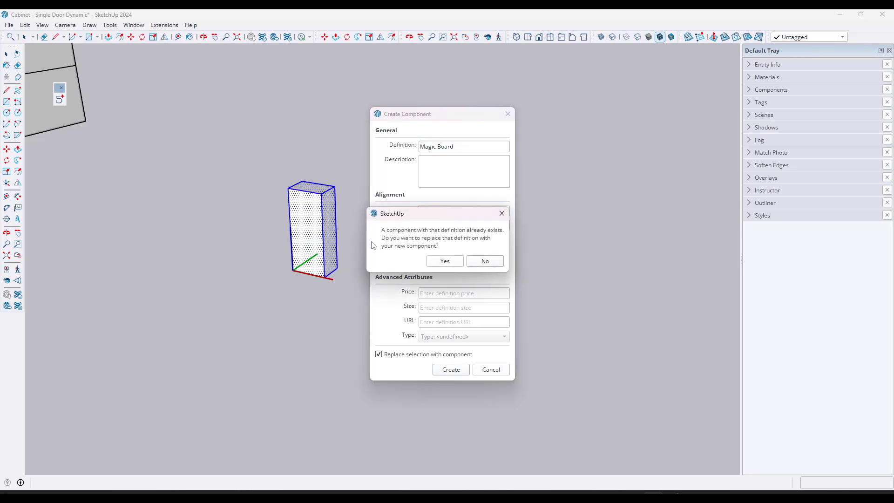
pyautogui.click(436, 261)
# Step: Open both the Component Attributes and the Component Options of the Magic Board
pyautogui.moveTo(319, 224); pyautogui.dragTo(343, 210, button='middle')
pyautogui.rightClick(344, 210)
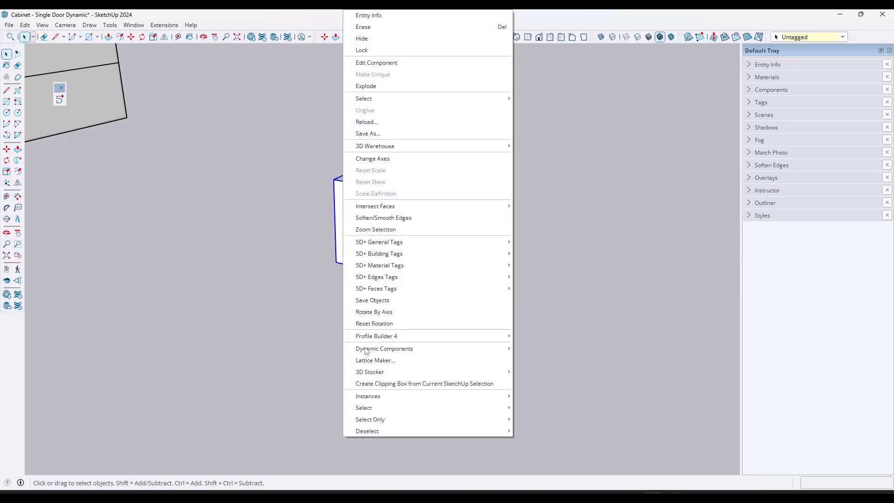
pyautogui.moveTo(376, 354)
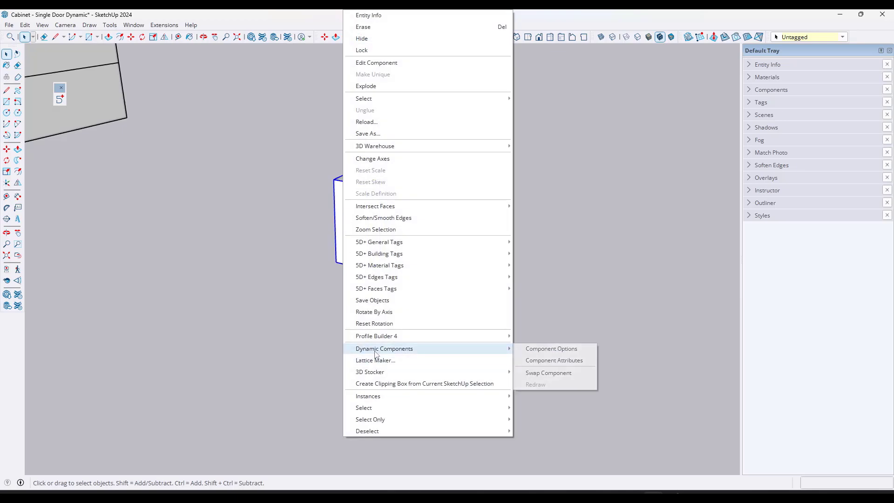
pyautogui.click(557, 363)
pyautogui.rightClick(368, 216)
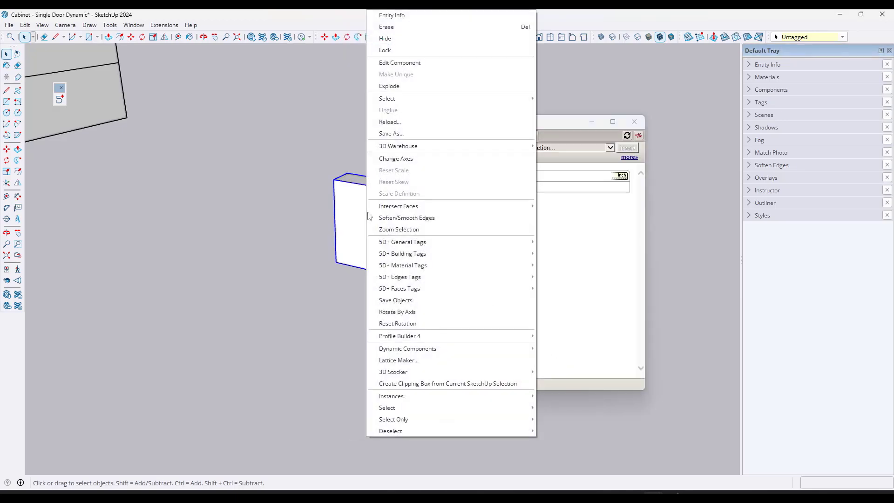
pyautogui.moveTo(504, 350)
pyautogui.click(554, 349)
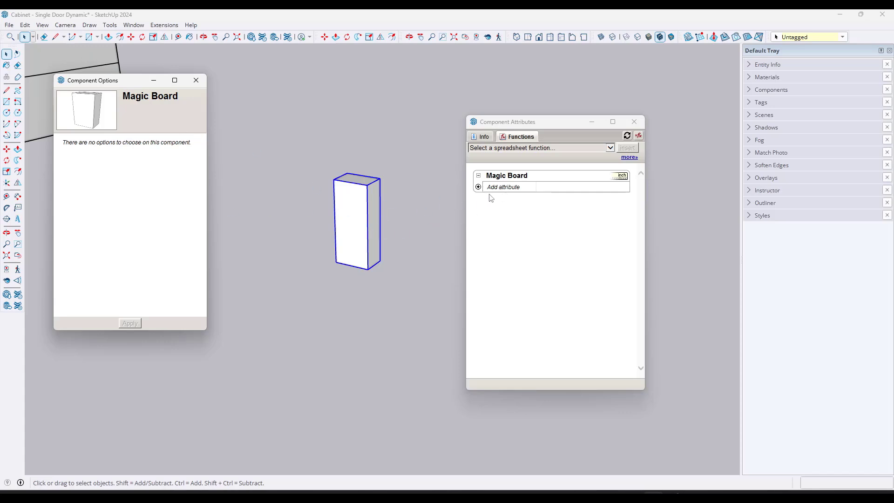
# Step: Add all the Size attributes and a custom attribute named "Dimension" to the Magic Board
pyautogui.click(504, 187)
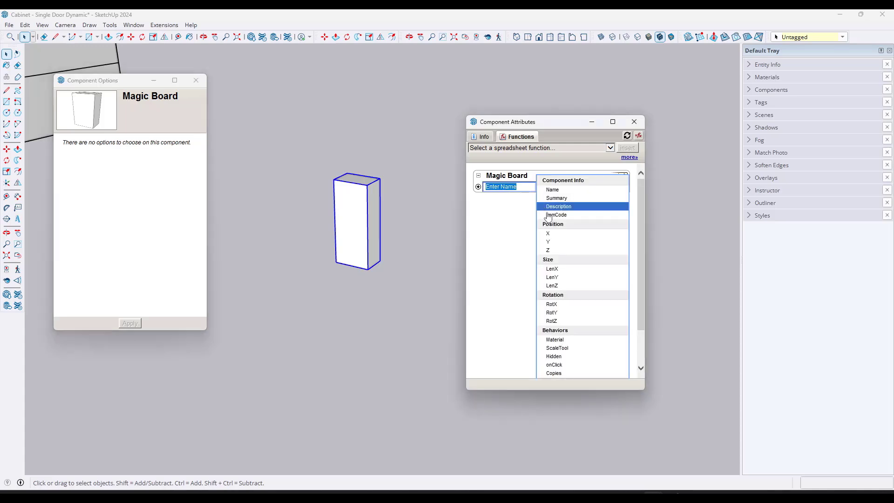
pyautogui.click(551, 259)
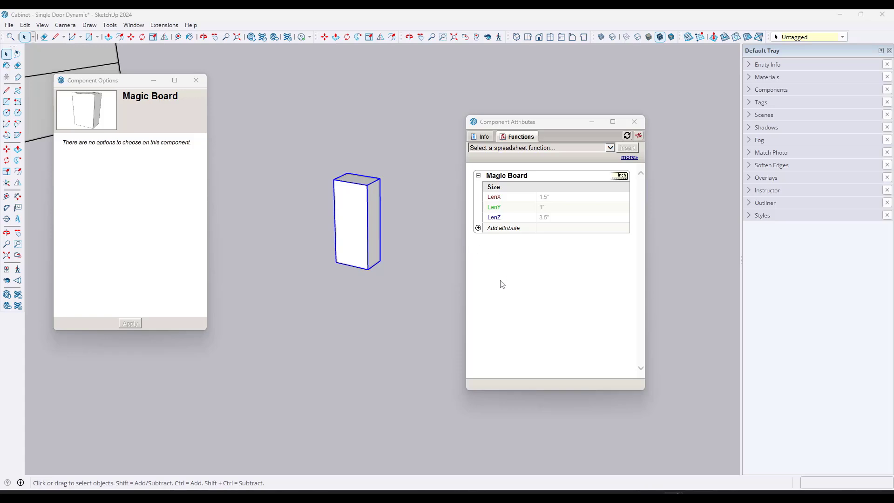
pyautogui.click(507, 229)
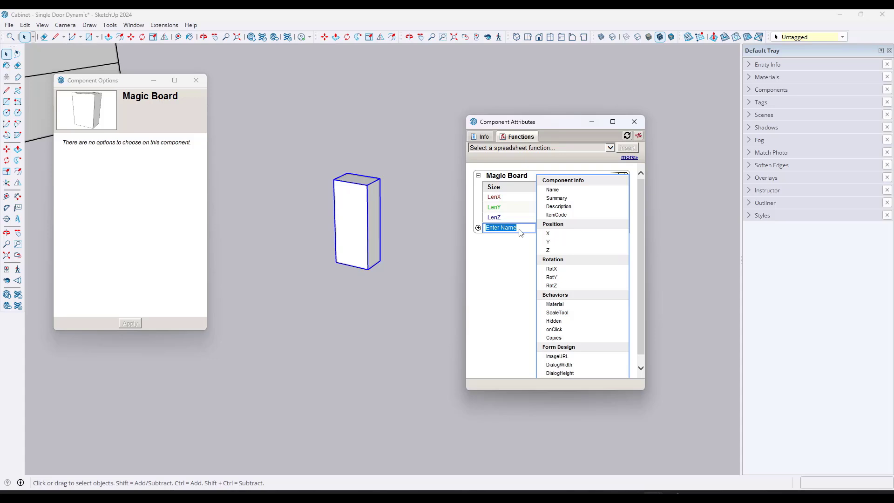
pyautogui.write('Dimension')
pyautogui.press('Return')
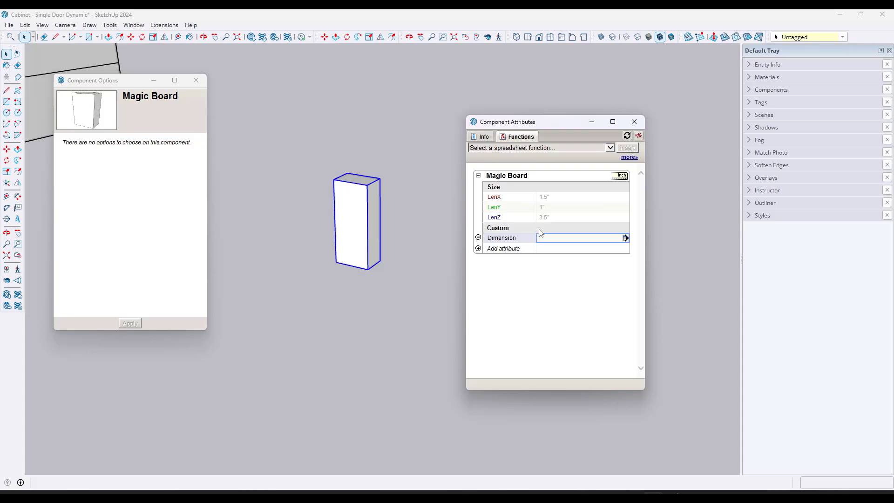
# Step: Make the Dimension attribute selectable from a list and set its units to Decimal Number
pyautogui.click(625, 238)
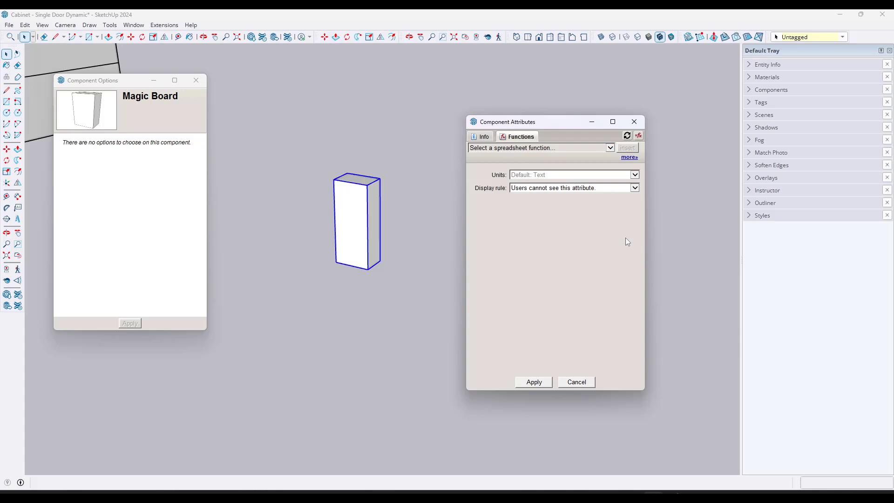
pyautogui.click(571, 189)
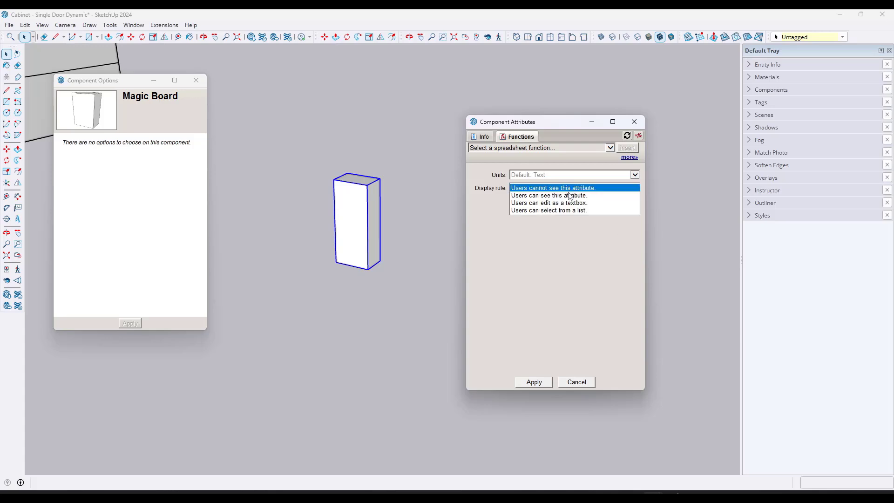
pyautogui.click(572, 210)
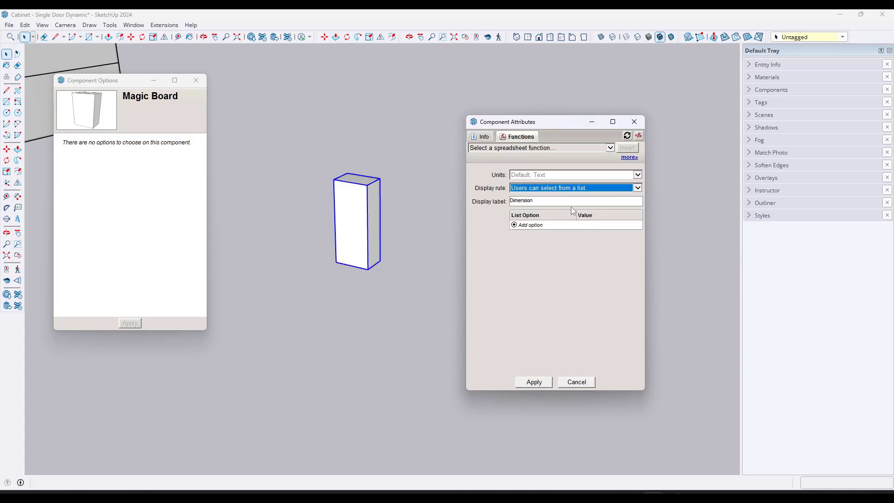
pyautogui.click(541, 175)
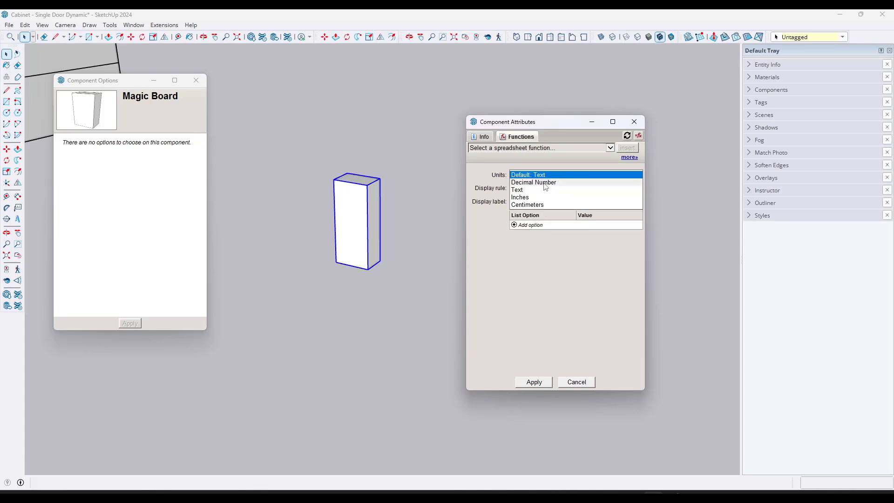
pyautogui.click(543, 182)
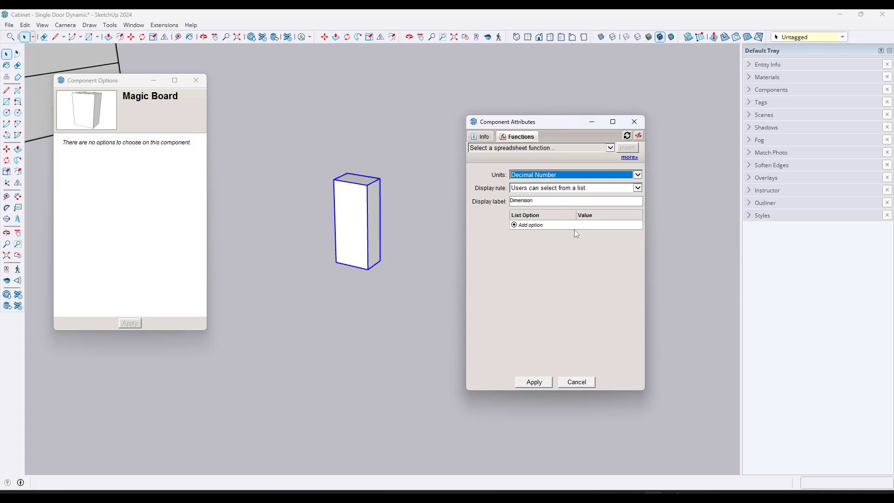
# Step: Add the list option "1 x 2" with the value 1 to Dimension, apply it and check the board's option list
pyautogui.click(516, 227)
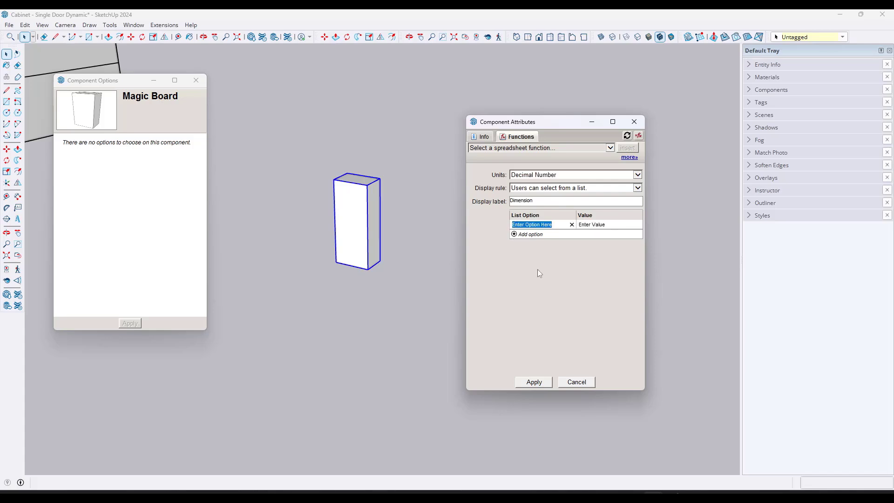
pyautogui.write('1 x 2')
pyautogui.press('Tab')
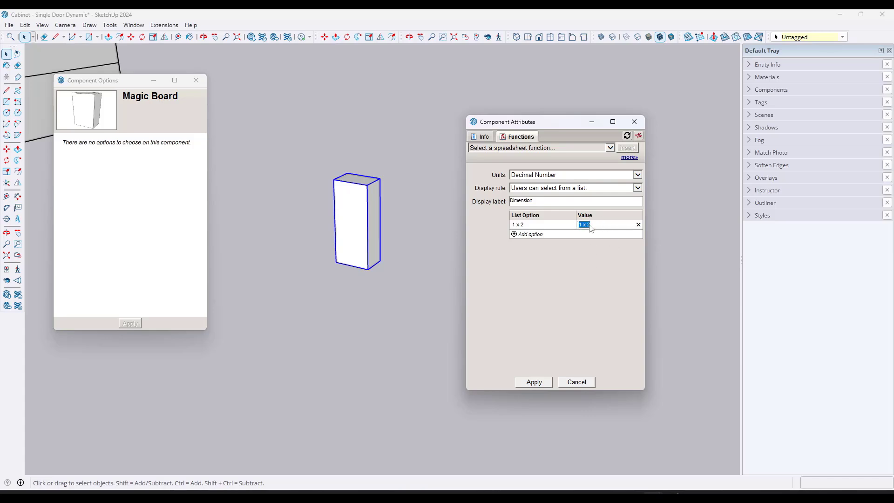
pyautogui.click(540, 384)
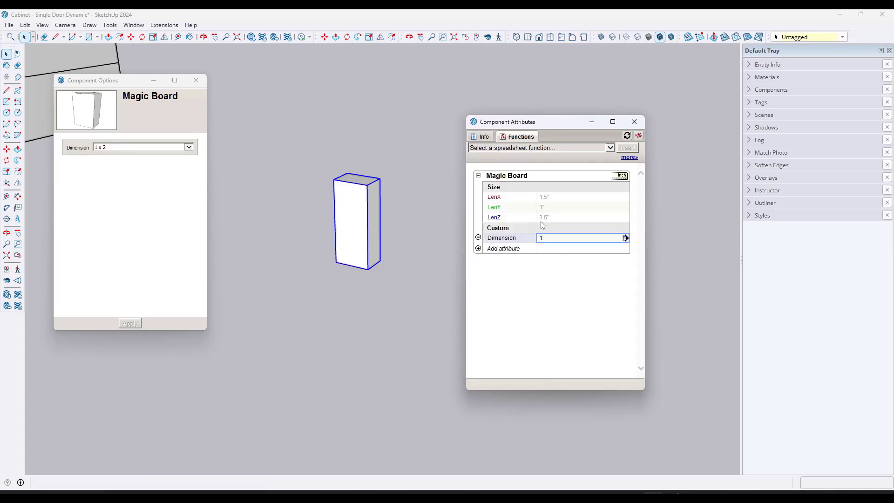
pyautogui.click(138, 148)
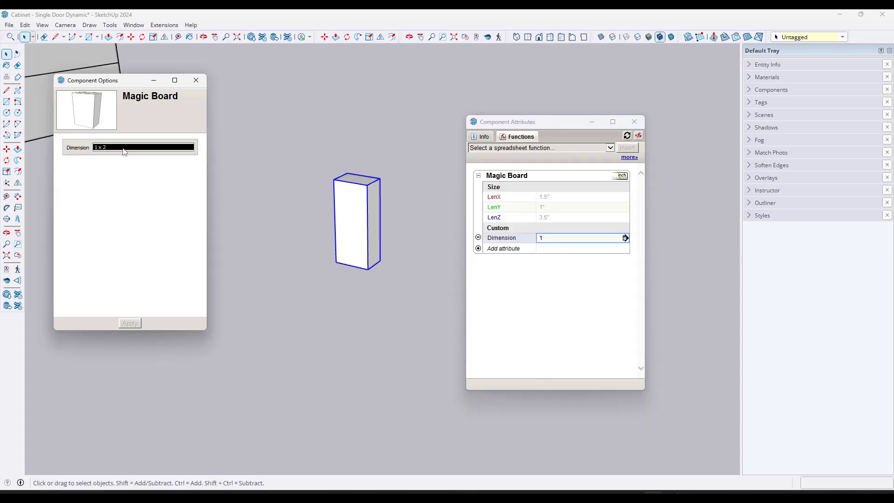
# Step: Add the list option "1 x 3" with the value 2 to Dimension and apply the attribute settings
pyautogui.click(625, 239)
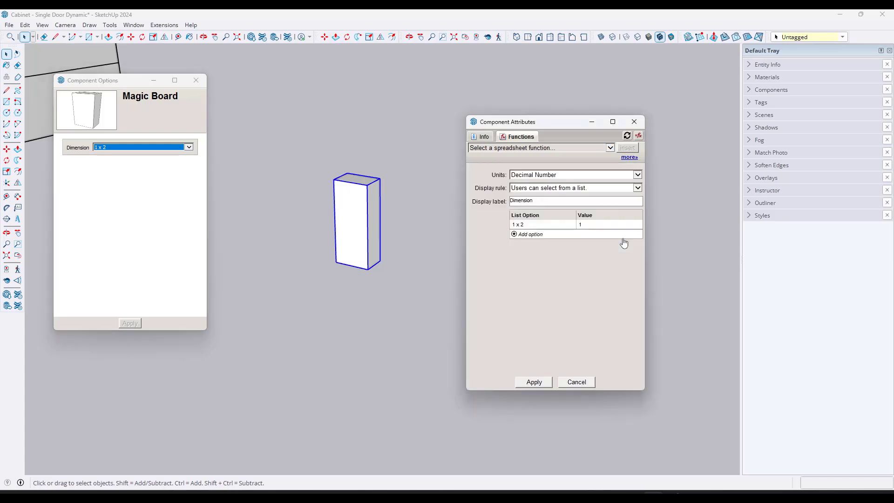
pyautogui.click(526, 235)
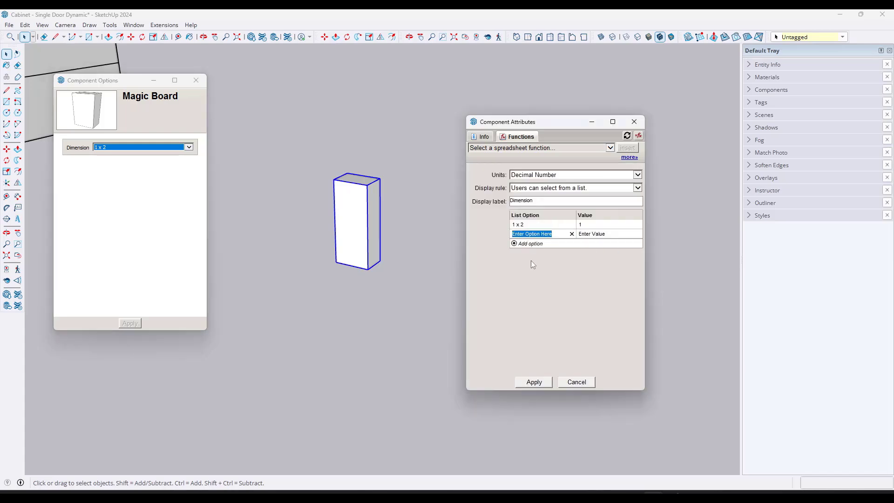
pyautogui.write('1 x 3')
pyautogui.press('Tab')
pyautogui.write('2')
pyautogui.press('Tab')
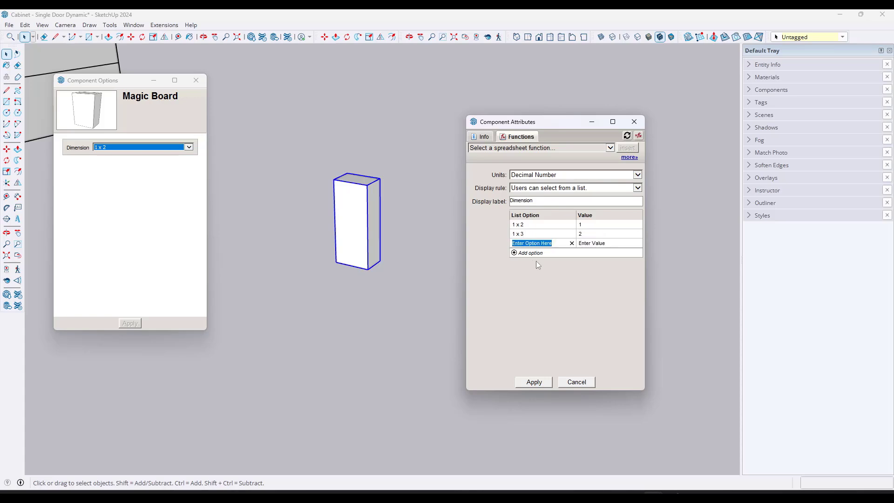
pyautogui.click(534, 382)
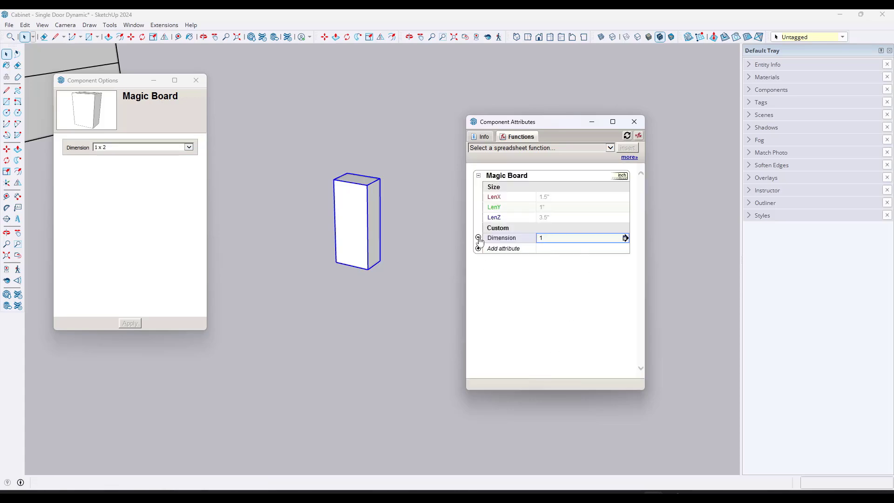
# Step: Test the Magic Board's Dimension option by applying 1 x 3 and then 1 x 2
pyautogui.click(105, 149)
pyautogui.click(104, 159)
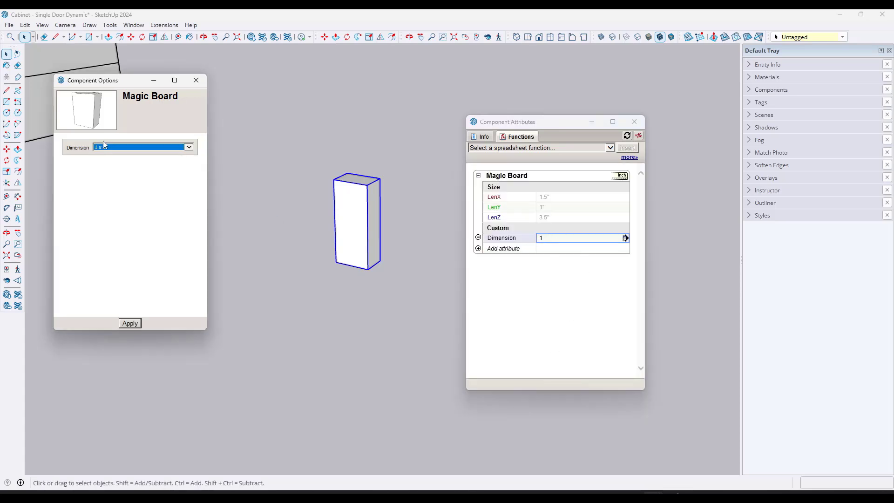
pyautogui.click(129, 323)
pyautogui.click(104, 146)
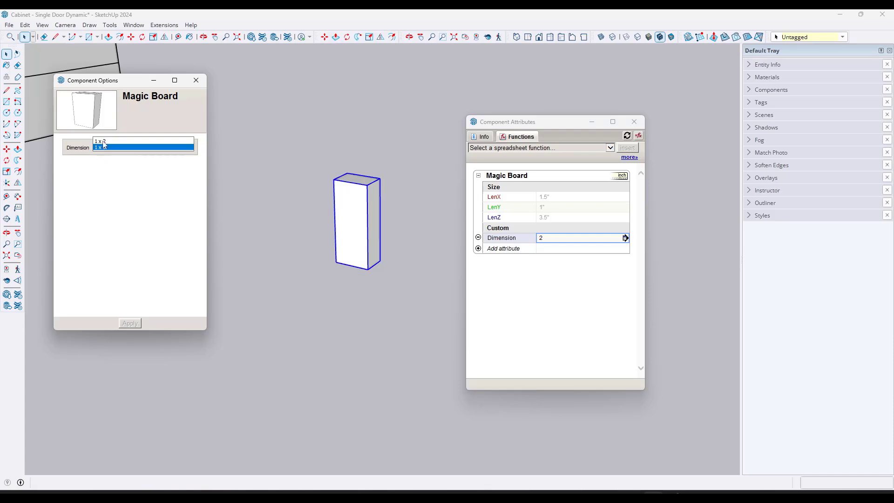
pyautogui.click(103, 141)
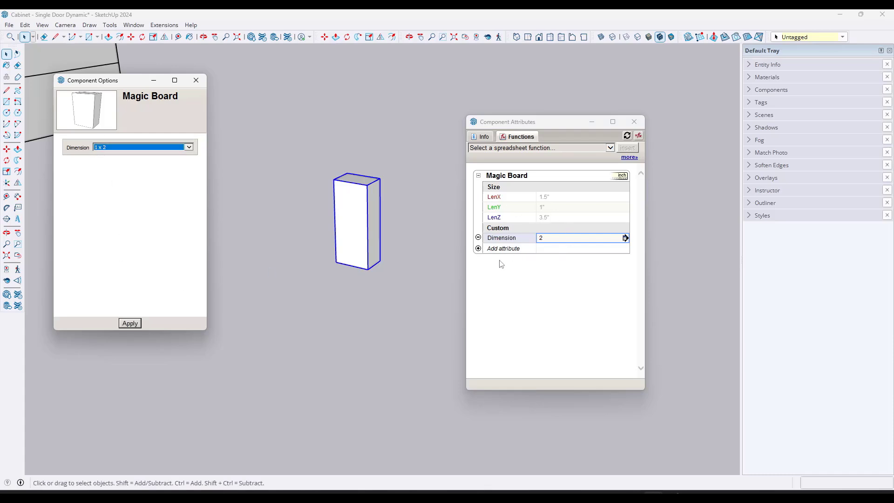
pyautogui.click(130, 323)
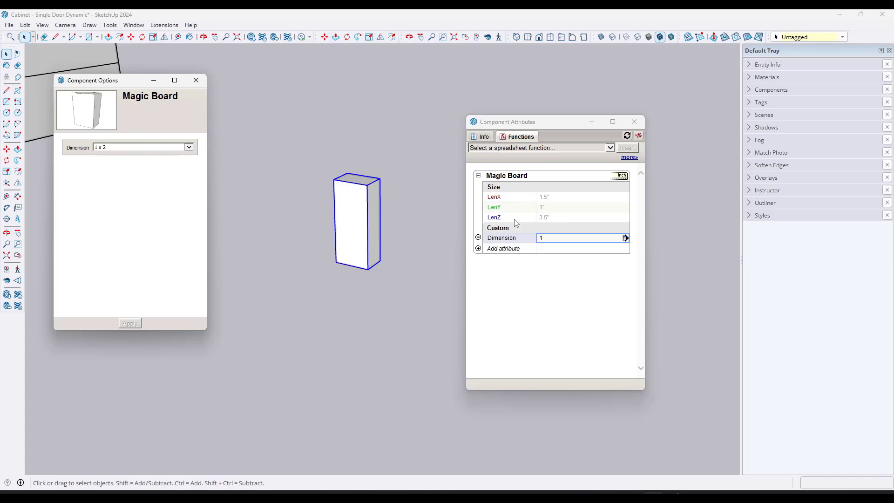
# Step: Apply the 1 x 3 dimension to the board, reselect 1 x 2 without applying it and review the option list
pyautogui.click(158, 147)
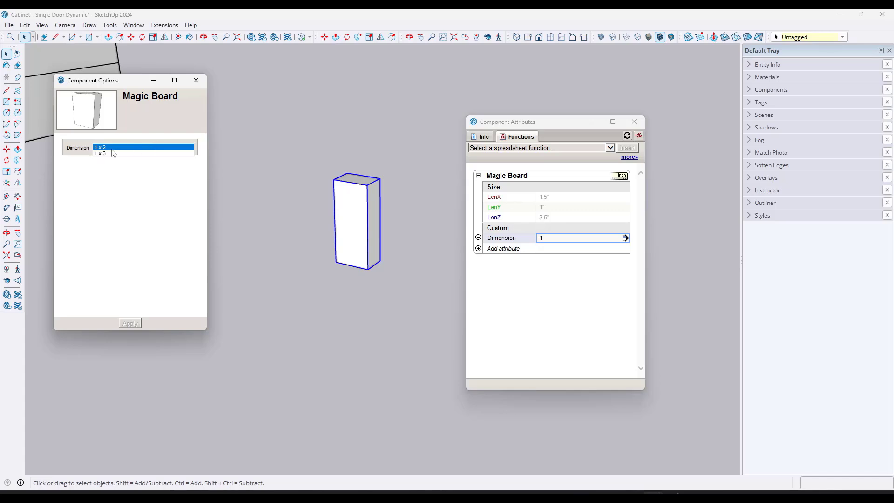
pyautogui.click(114, 153)
pyautogui.click(128, 323)
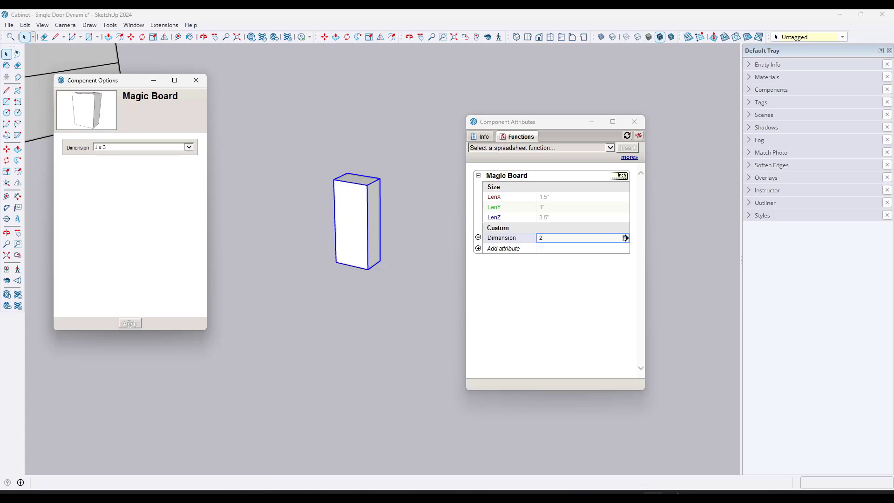
pyautogui.click(101, 151)
pyautogui.click(101, 141)
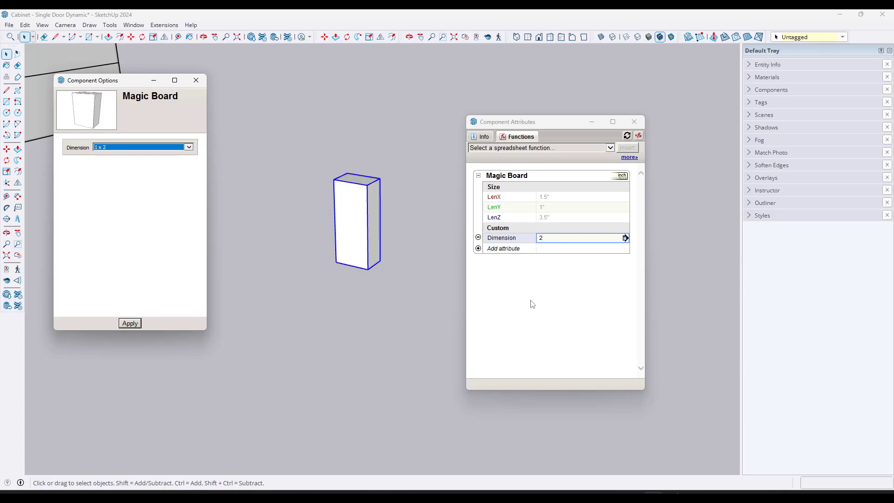
pyautogui.click(555, 197)
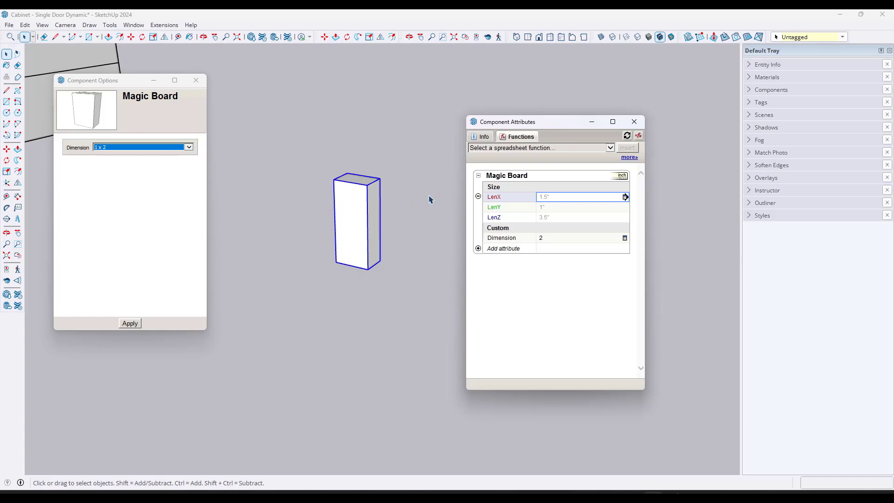
pyautogui.click(119, 157)
pyautogui.click(119, 148)
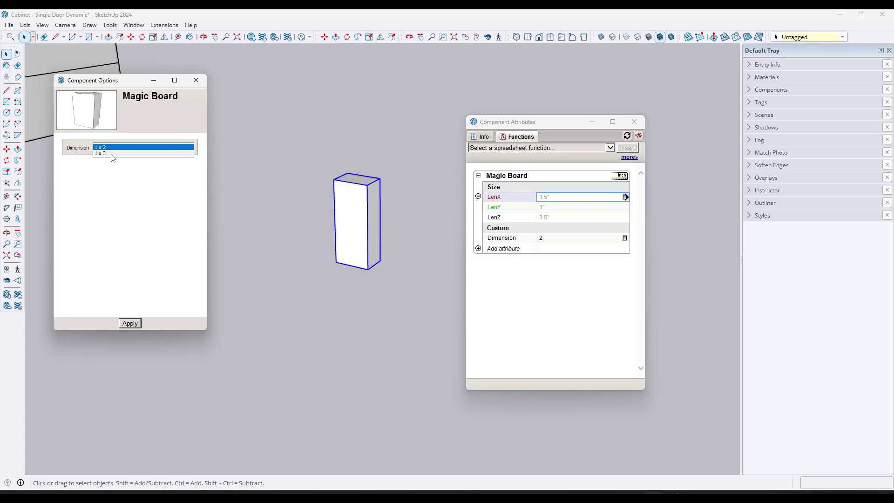
pyautogui.press('Escape')
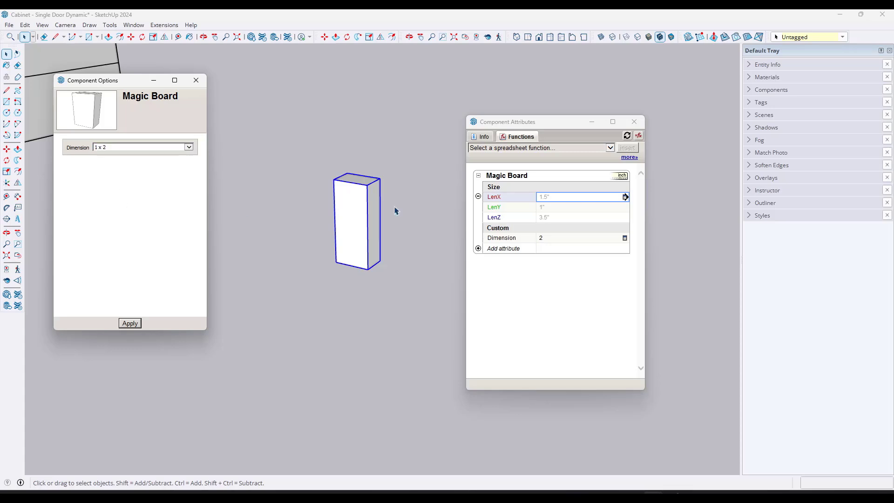
# Step: Insert the CHOOSE function template from the SketchUp functions into LenX and remove the remaining length value
pyautogui.click(560, 198)
pyautogui.hotkey('ctrl', 'a')
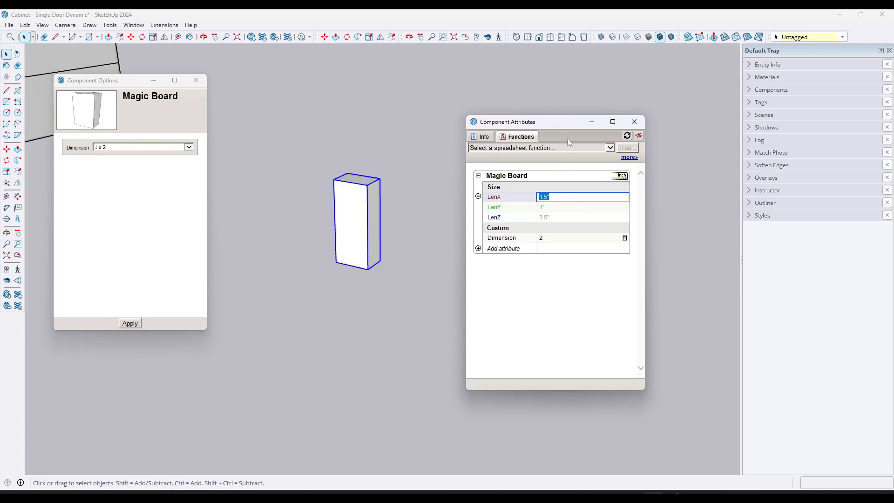
pyautogui.click(484, 138)
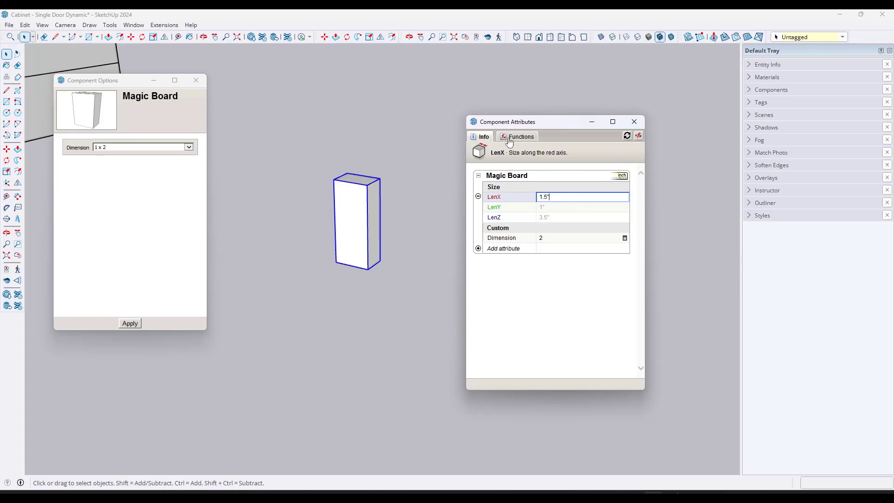
pyautogui.click(512, 137)
pyautogui.click(529, 148)
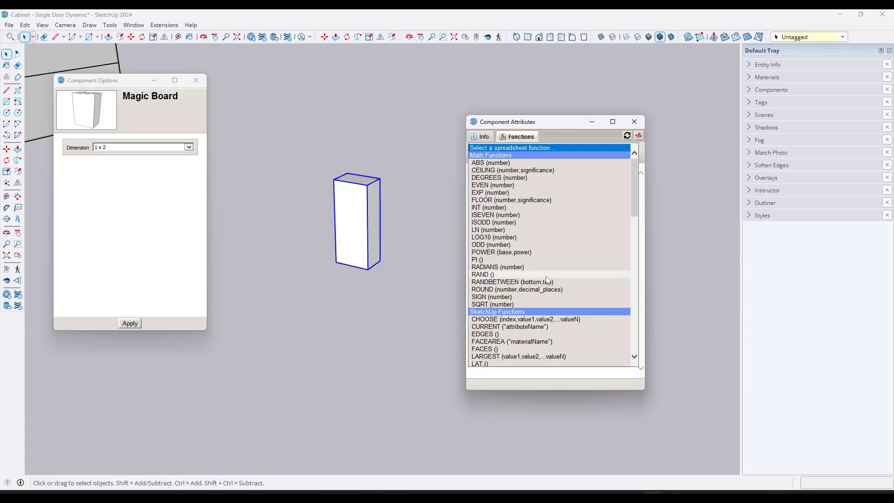
pyautogui.moveTo(633, 191); pyautogui.dragTo(635, 223)
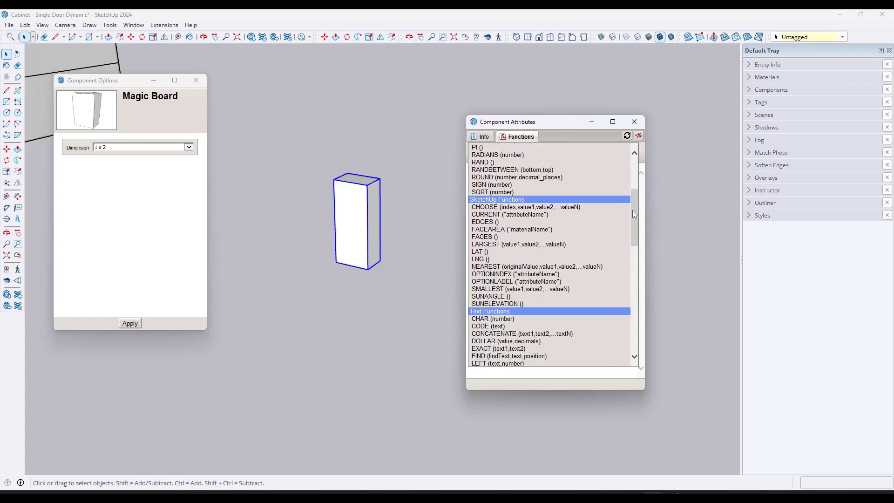
pyautogui.click(545, 146)
pyautogui.click(546, 146)
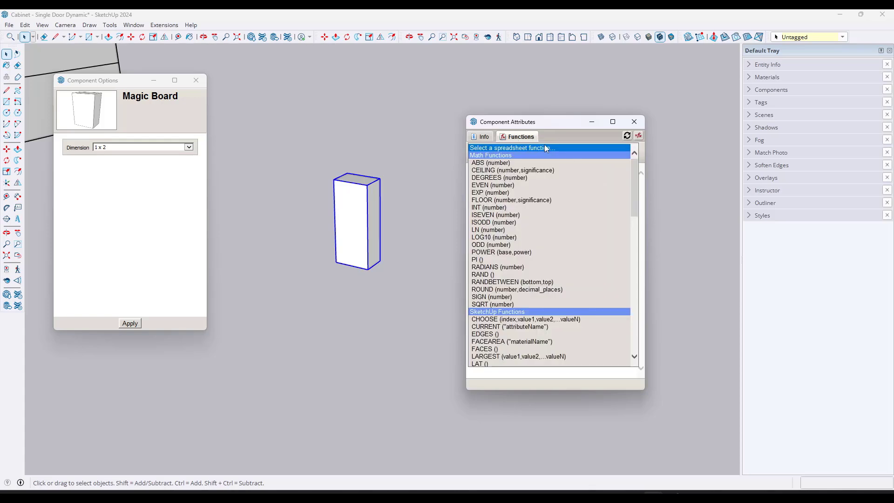
pyautogui.click(510, 320)
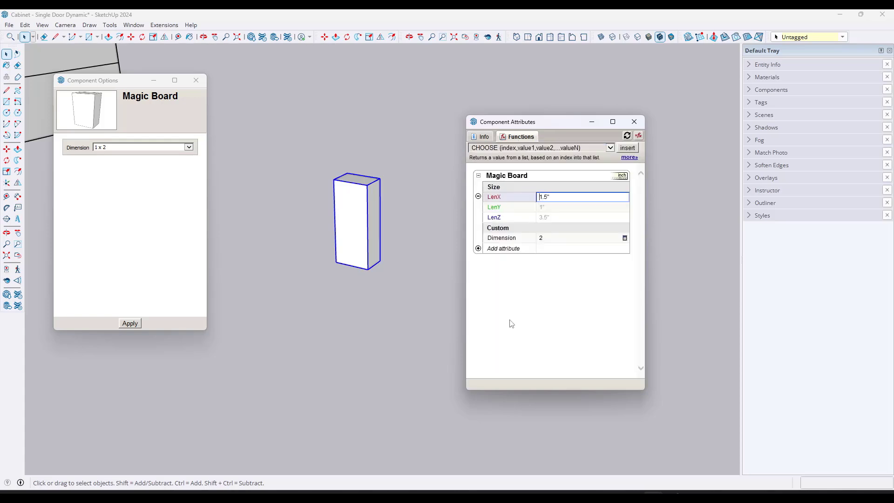
pyautogui.click(627, 147)
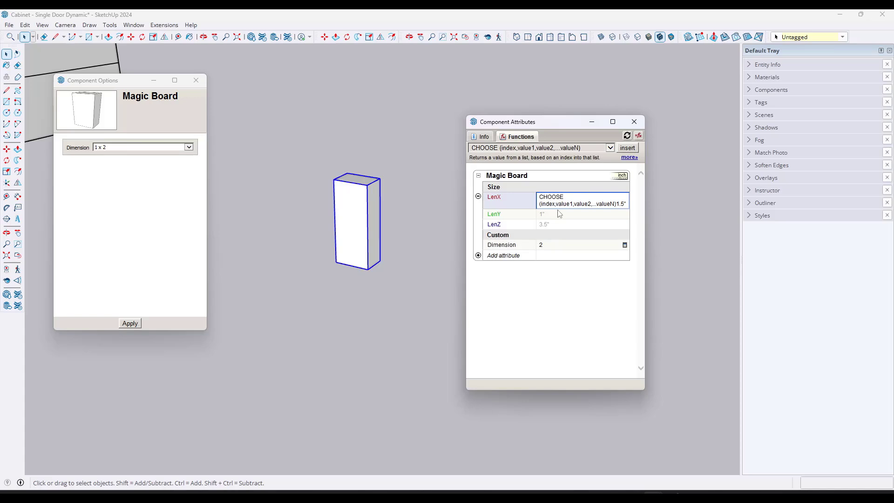
pyautogui.hotkey('shift', 'End')
pyautogui.press('Delete')
# Step: Apply the board's 1 x 2 option and then 1 x 3 to compare the Dimension index each one sets
pyautogui.click(113, 148)
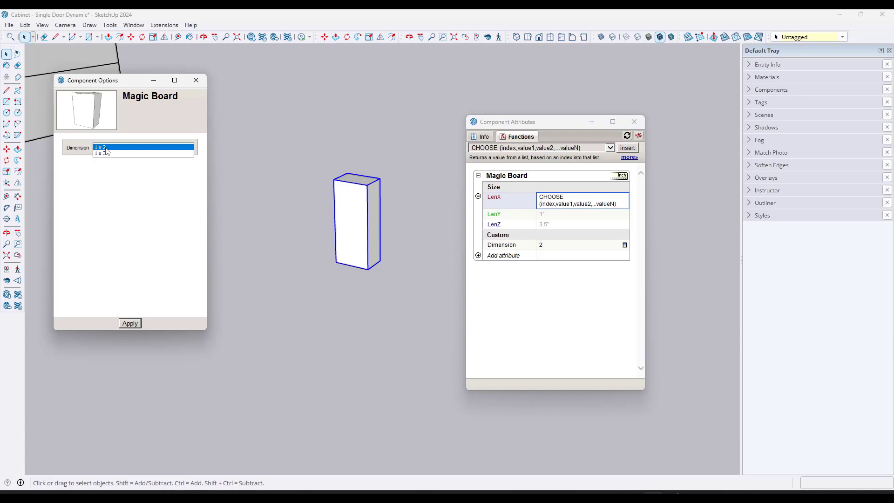
pyautogui.click(107, 148)
pyautogui.click(130, 323)
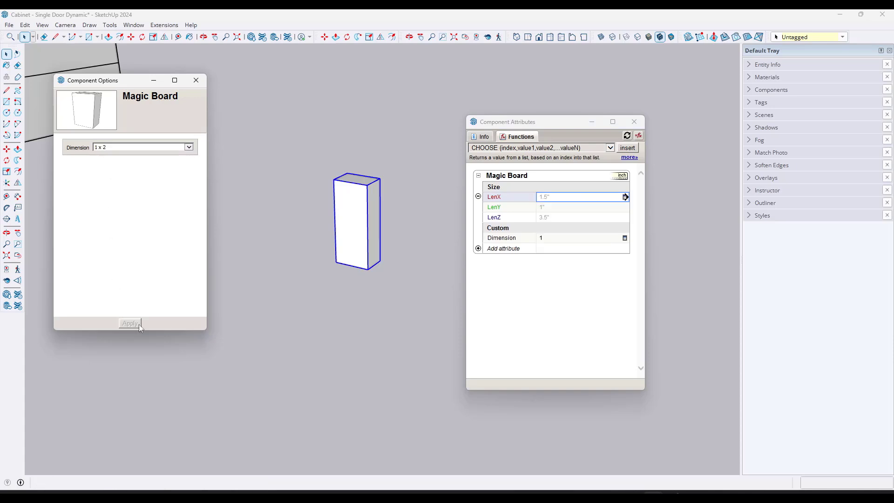
pyautogui.click(103, 147)
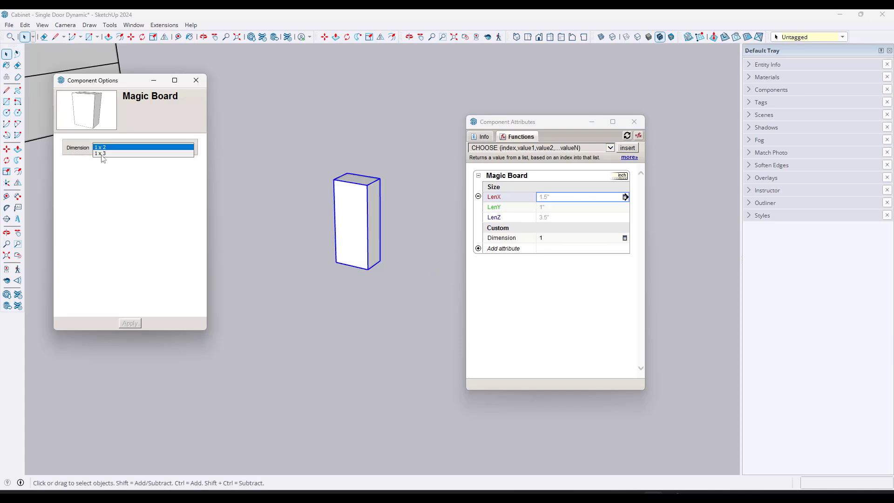
pyautogui.click(103, 161)
pyautogui.click(132, 323)
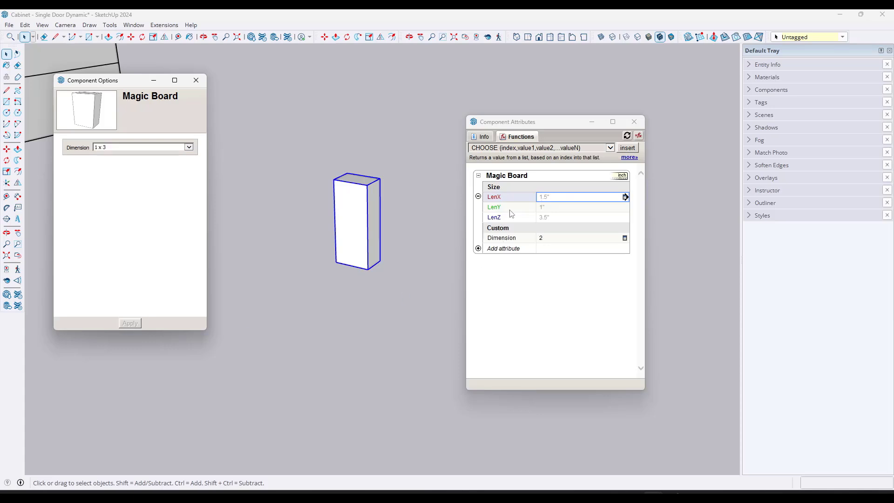
# Step: Set the Magic Board's LenX to the formula =choose(Dimension,.75,.75)
pyautogui.click(554, 199)
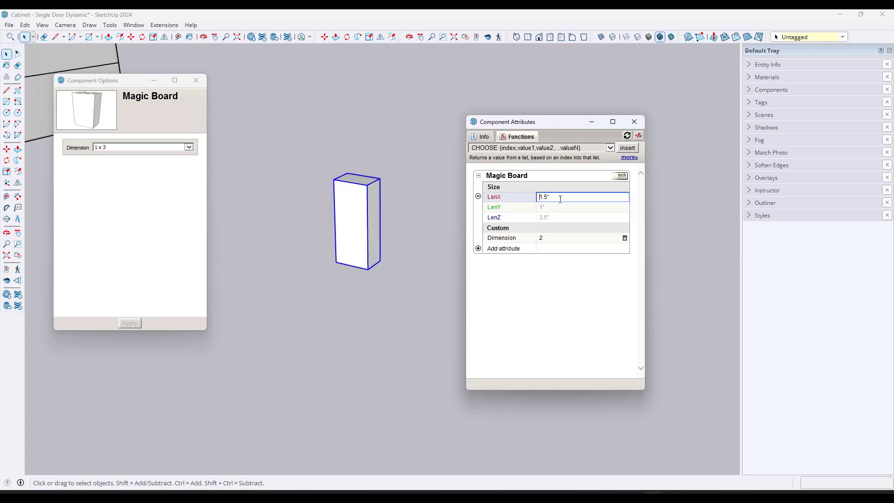
pyautogui.doubleClick(561, 199)
pyautogui.write('=choose(Dimension')
pyautogui.write('75,.75)')
pyautogui.press('Return')
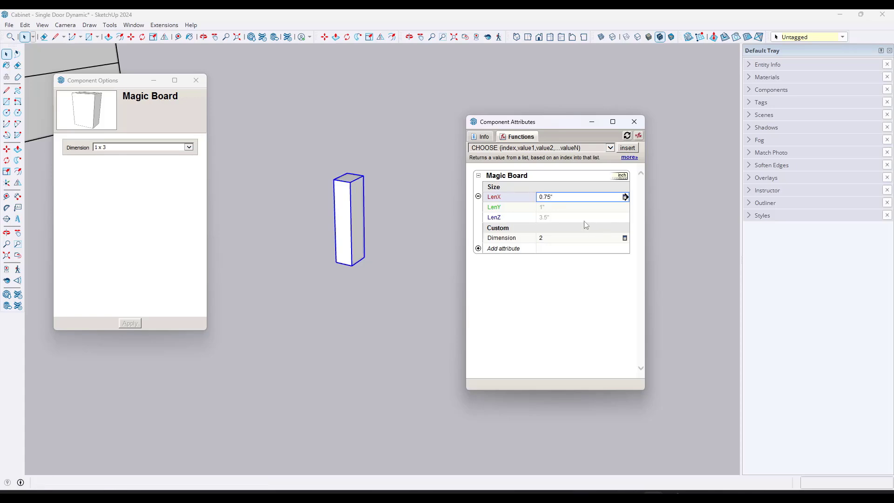
# Step: Apply the 1 x 2 option to the board to check how LenX responds
pyautogui.click(140, 147)
pyautogui.click(117, 155)
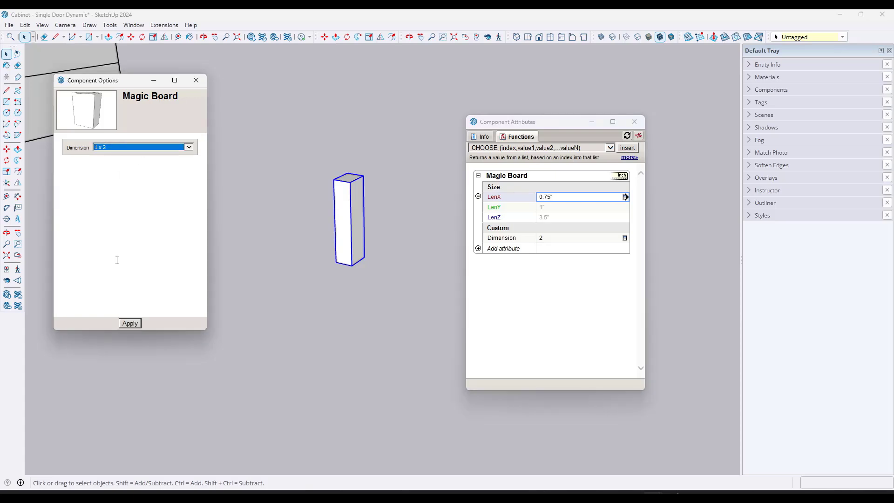
pyautogui.click(131, 324)
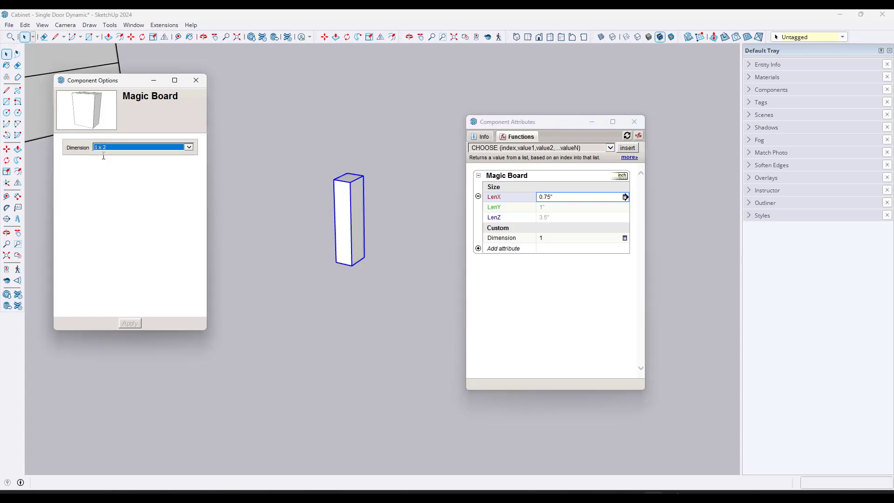
# Step: Set the Magic Board's LenZ to the formula =choose(Dimension,1.5,2.5)
pyautogui.click(559, 219)
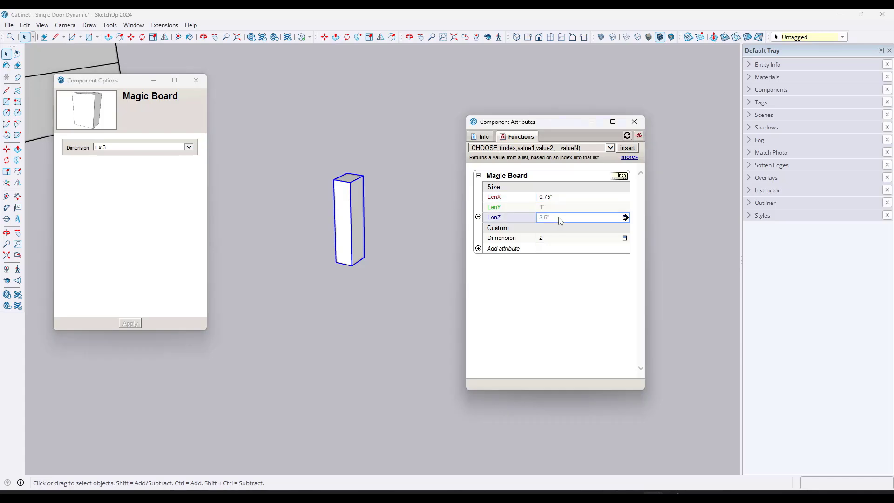
pyautogui.click(561, 220)
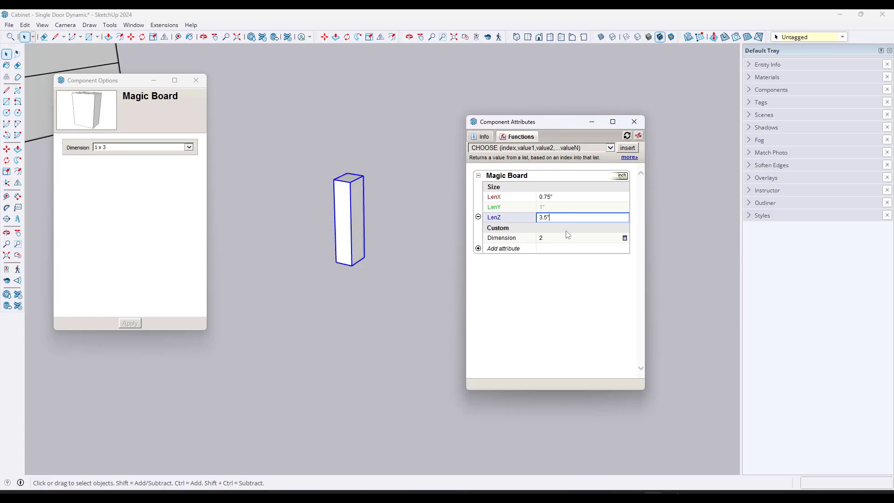
pyautogui.hotkey('ctrl', 'a')
pyautogui.write('=cho')
pyautogui.press('BackSpace')
pyautogui.press('BackSpace')
pyautogui.press('BackSpace')
pyautogui.write('choose')
pyautogui.write('(Dime')
pyautogui.write('nsion')
pyautogui.write(',1,')
pyautogui.write('2.5')
pyautogui.write(')')
pyautogui.press('Return')
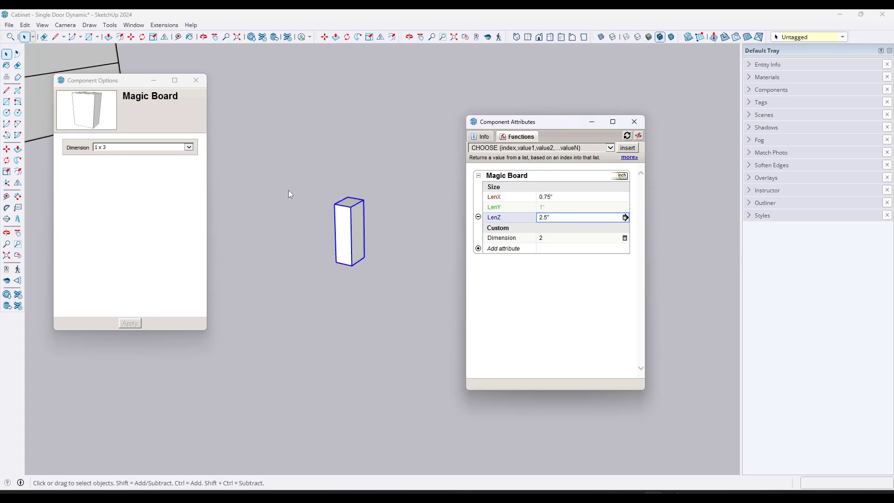
# Step: Check the LenZ formula by applying the 1 x 2 option and then 1 x 3 to the board
pyautogui.click(116, 148)
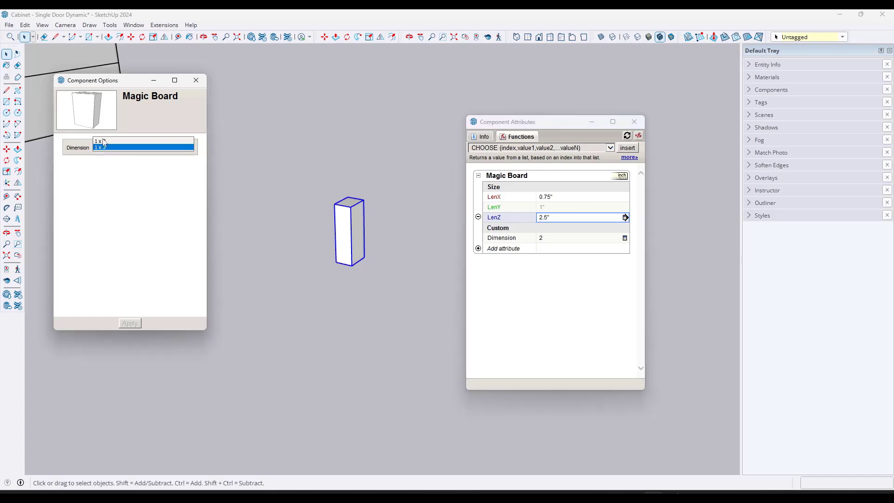
pyautogui.click(104, 141)
pyautogui.click(130, 324)
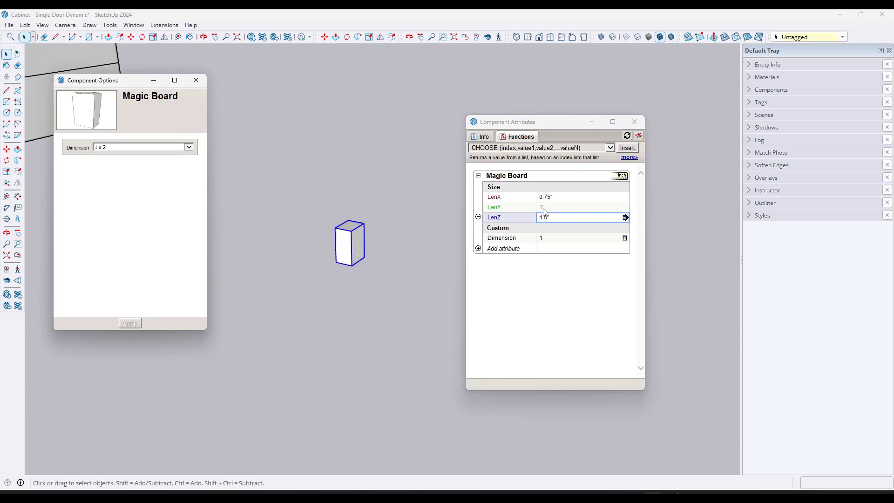
pyautogui.click(112, 148)
pyautogui.click(109, 158)
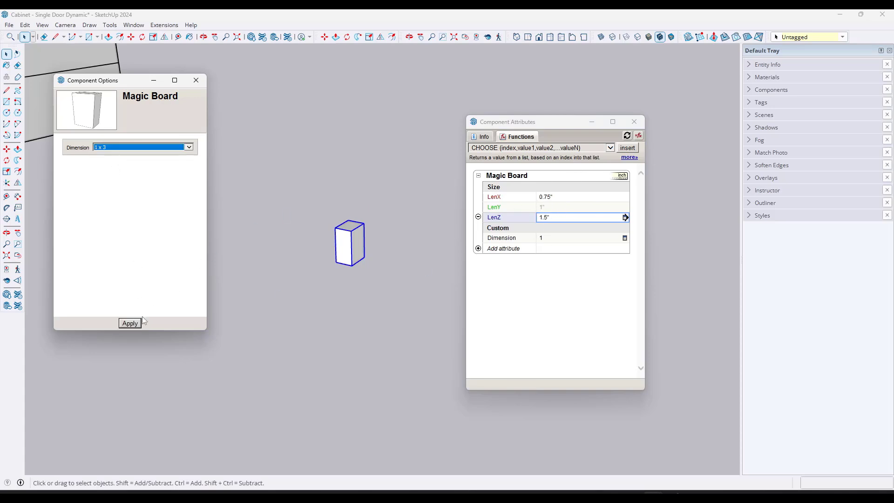
pyautogui.click(139, 322)
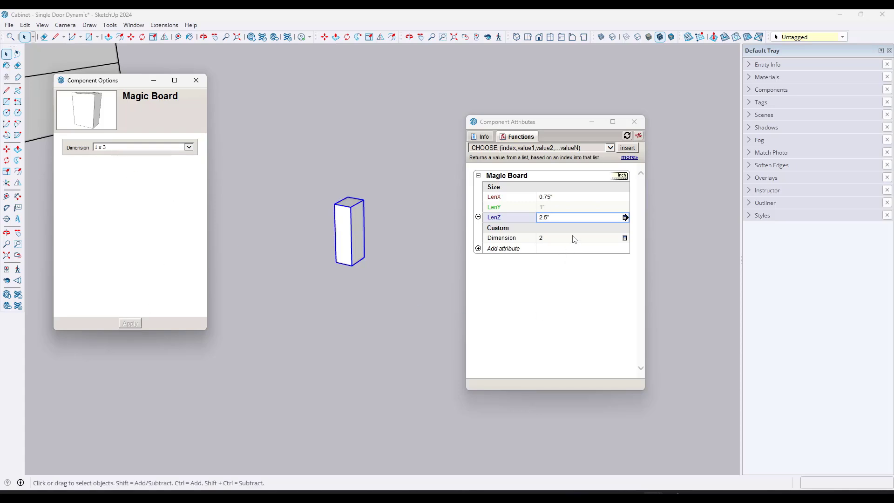
# Step: Add the options 1 x 4 with value 3 and 1 x 6 with value 4 to the Magic Board's Dimension list
pyautogui.click(625, 238)
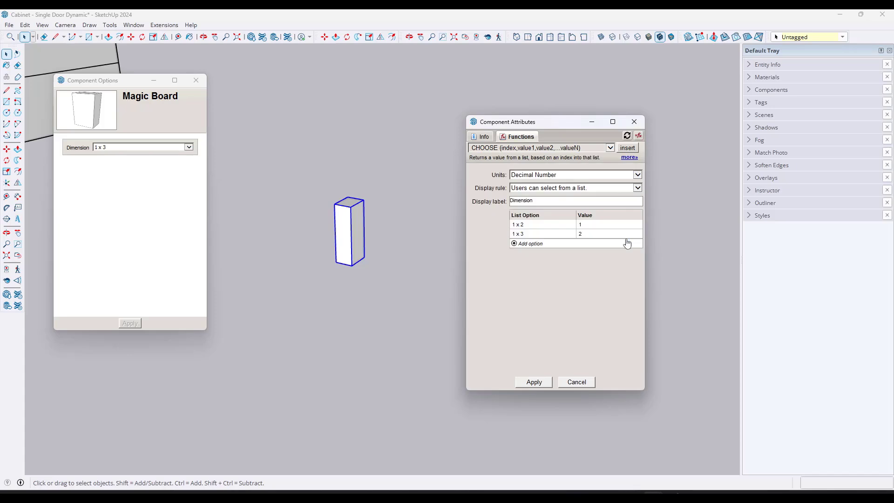
pyautogui.click(521, 247)
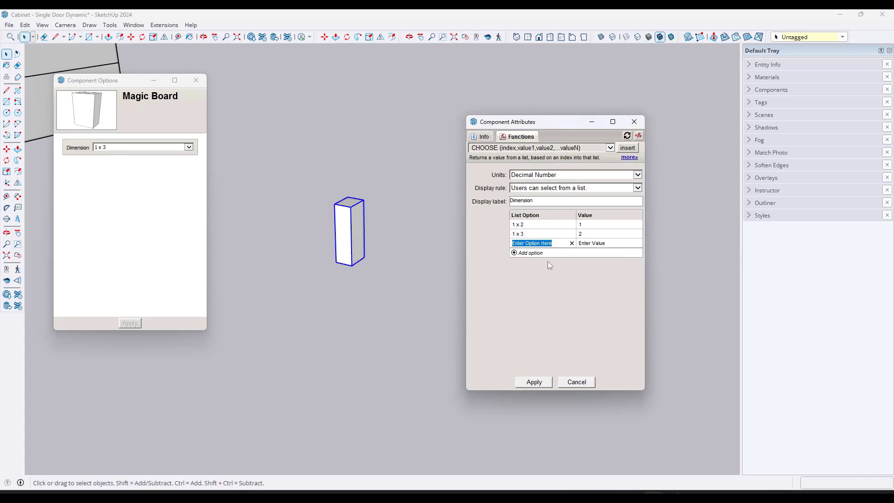
pyautogui.write('1 x 4')
pyautogui.press('Tab')
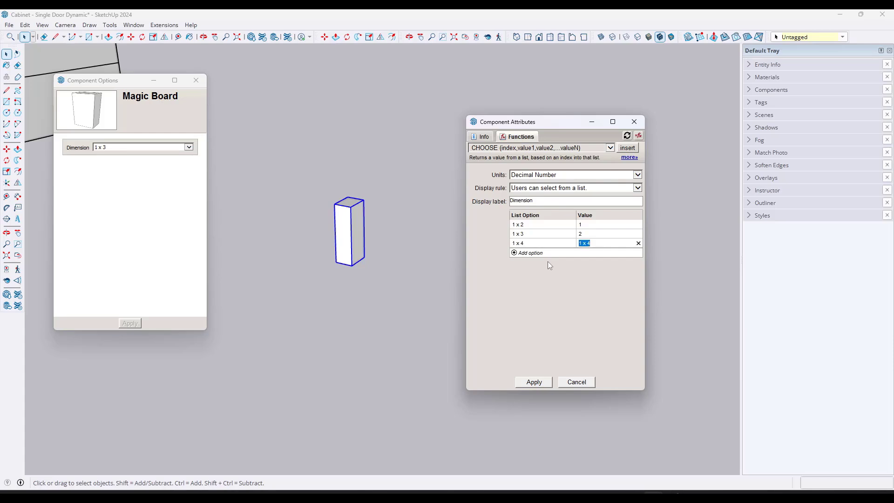
pyautogui.write('3')
pyautogui.press('Return')
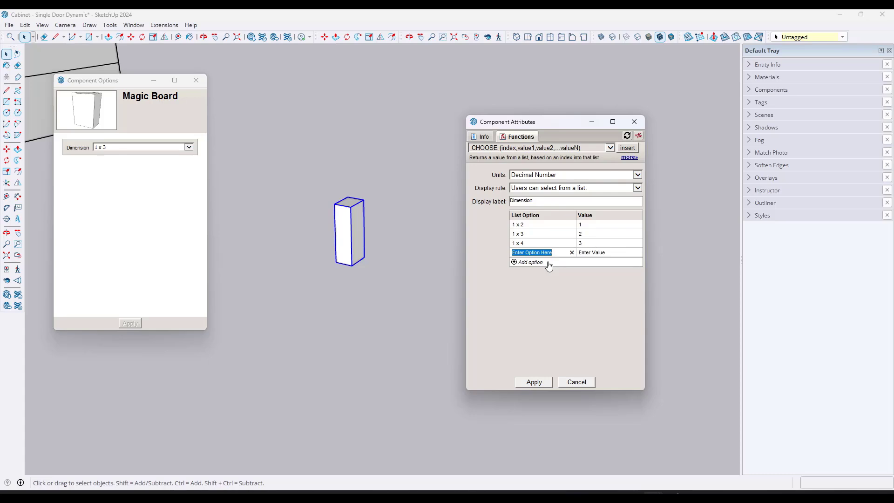
pyautogui.write('1 x 6')
pyautogui.press('Tab')
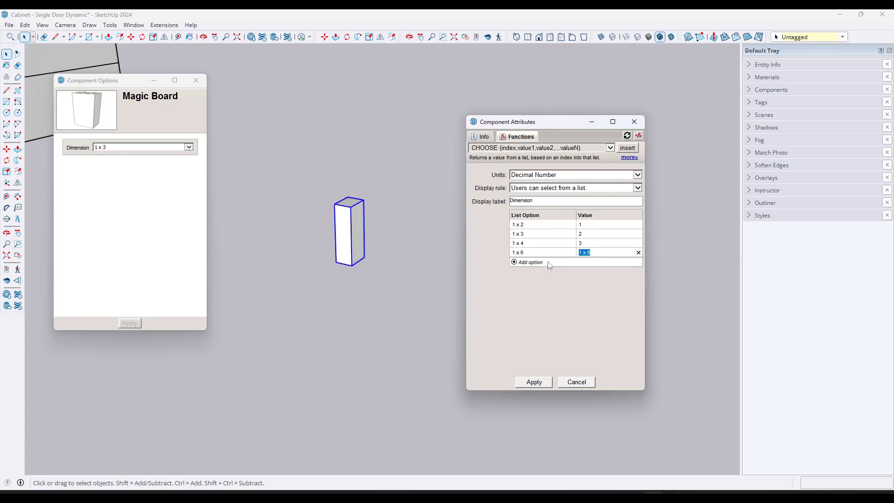
pyautogui.write('4')
pyautogui.press('Return')
# Step: Extend the Dimension list with the options 1 x 8 with value 5 and 1 x 10 with value 6
pyautogui.write('1')
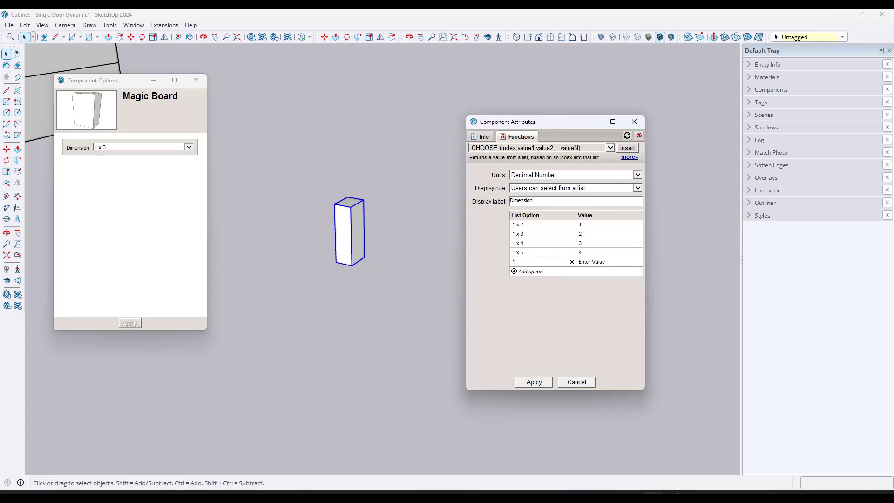
pyautogui.write(' x 8')
pyautogui.press('Return')
pyautogui.write('5')
pyautogui.press('Return')
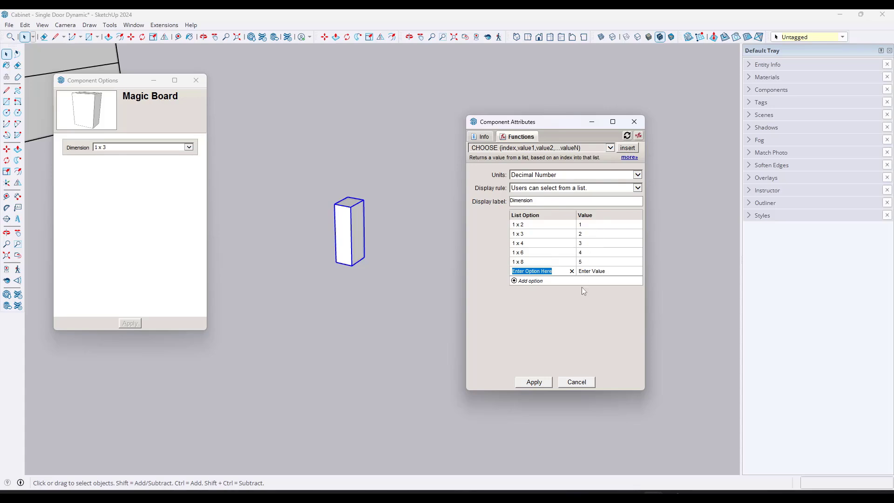
pyautogui.write('1 x 10')
pyautogui.press('Return')
pyautogui.write('6')
pyautogui.press('Return')
# Step: Add Dimension options 1 x 12, 2 x 2 through 2 x 12, 4 x 4, 4 x 6 and 6 x 6, numbered 7 to 17
pyautogui.write('1 x 12')
pyautogui.press('Return')
pyautogui.write('7 2 x 2 8 2 x 3 9 2 x 4 ')
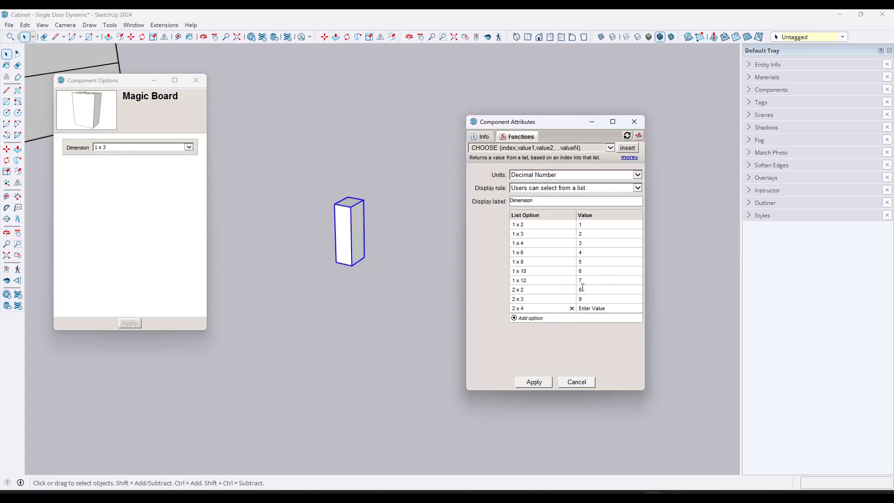
pyautogui.write('10 2 x 6 11 2 x 8 12 2 x 10 13 2 x 12 14 4 x 4 15 4 x 6 16 6 x 6 17')
pyautogui.click(564, 372)
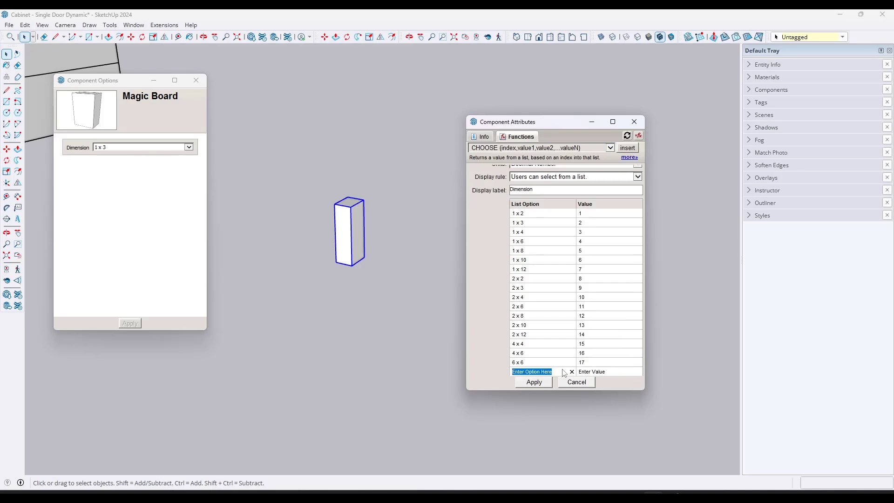
pyautogui.press('Escape')
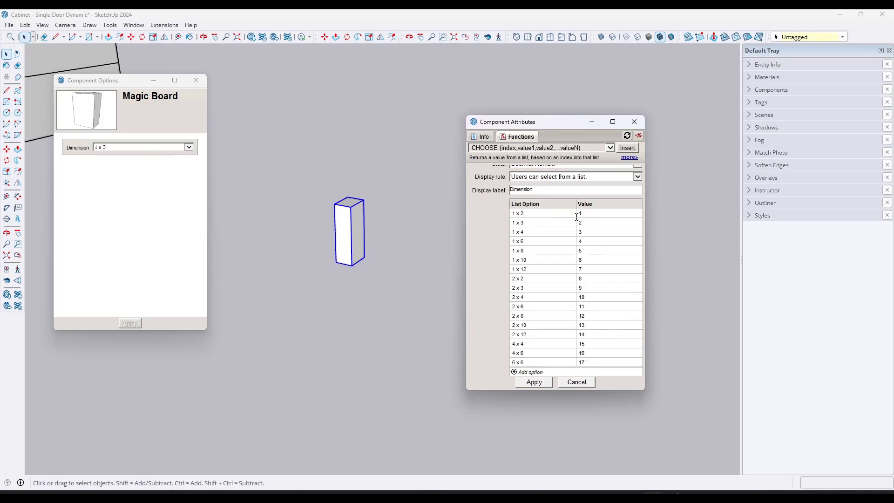
pyautogui.click(529, 384)
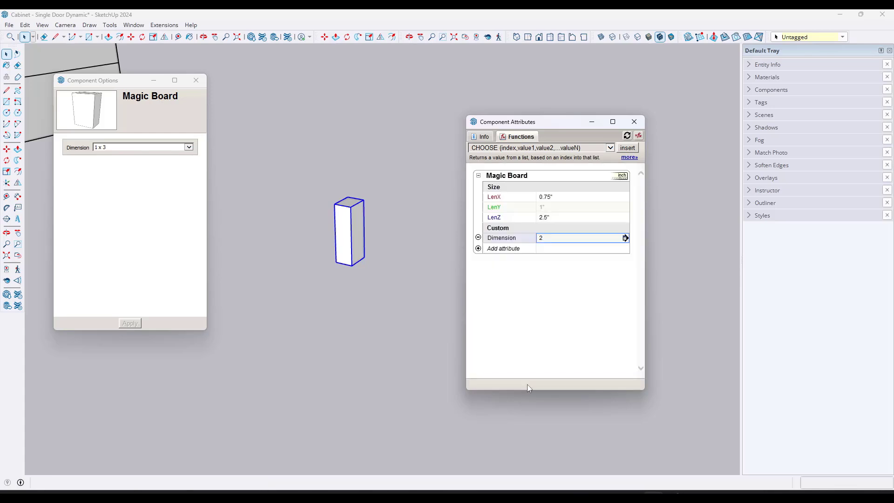
# Step: Check how the board responds to the 1 x 12 and 4 x 4 options, and return it to 1 x 3
pyautogui.click(135, 148)
pyautogui.click(122, 175)
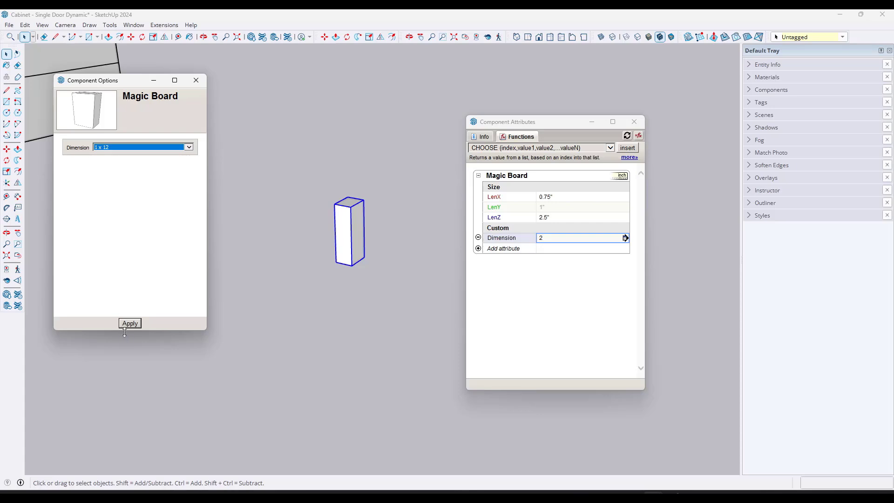
pyautogui.click(129, 325)
pyautogui.click(114, 149)
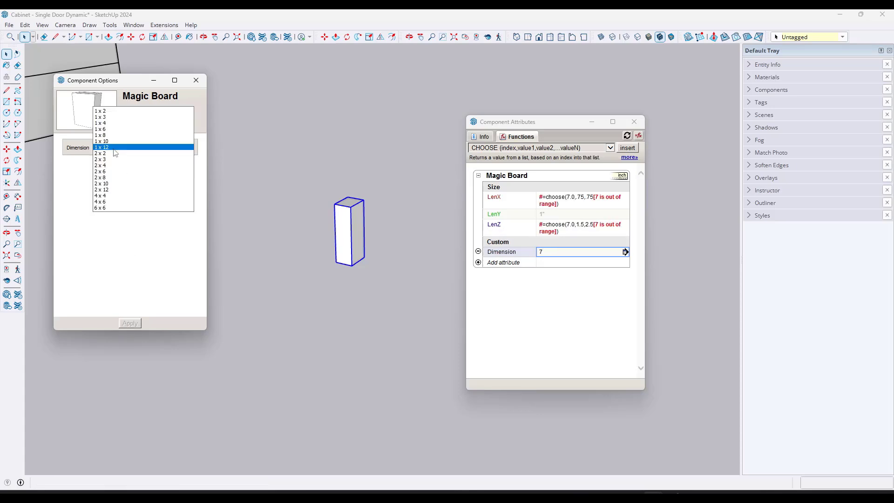
pyautogui.click(112, 178)
pyautogui.click(113, 148)
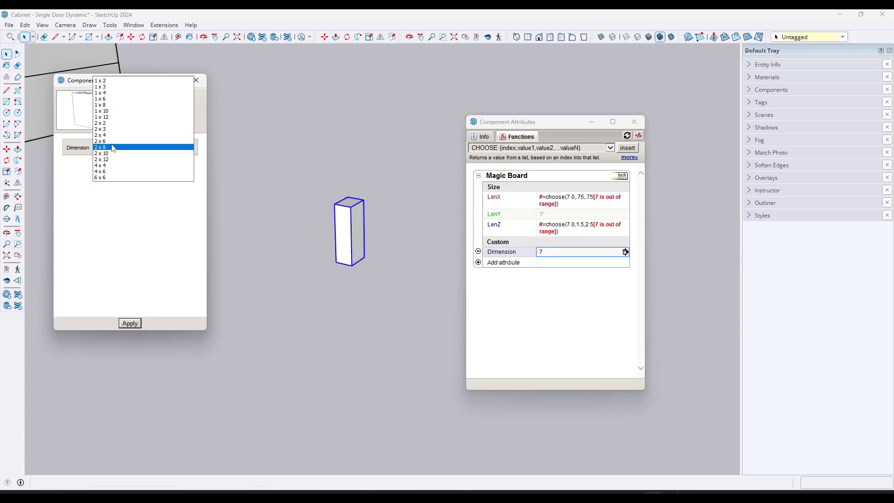
pyautogui.click(110, 165)
pyautogui.click(130, 323)
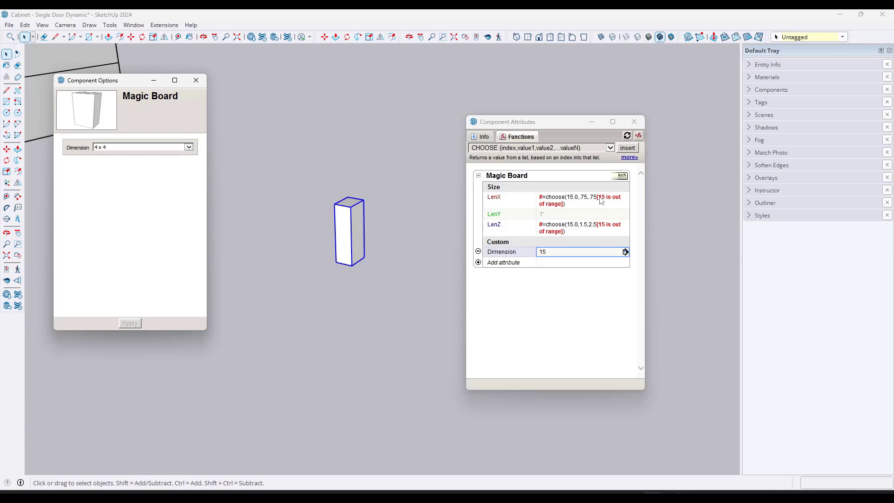
pyautogui.click(138, 149)
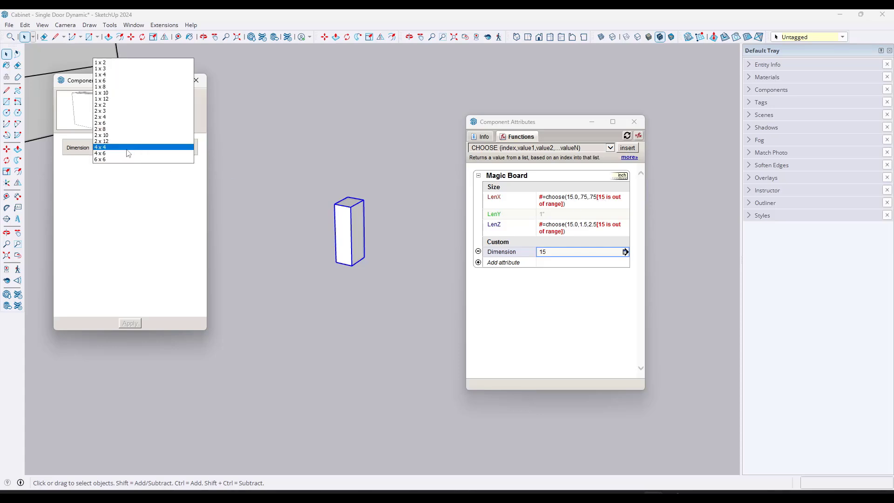
pyautogui.click(115, 69)
pyautogui.click(132, 325)
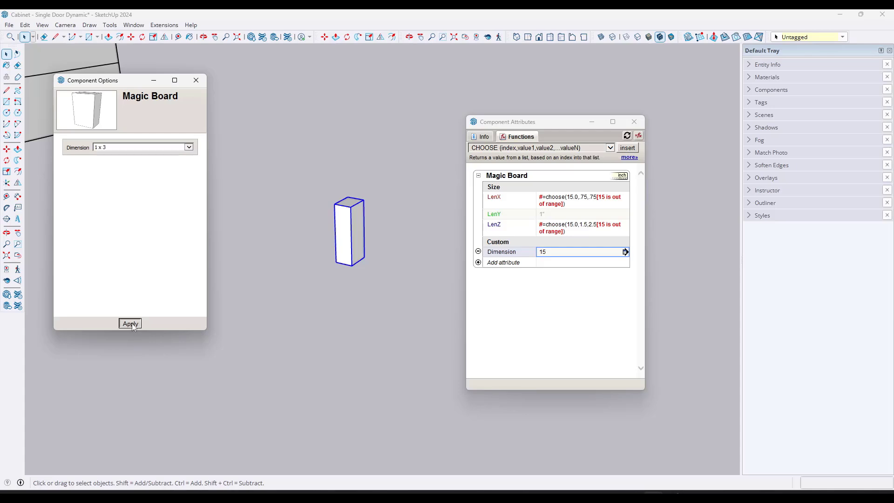
# Step: Copy the LenX formula into an empty Notepad document and shrink its window so the component attributes stay readable
pyautogui.click(559, 198)
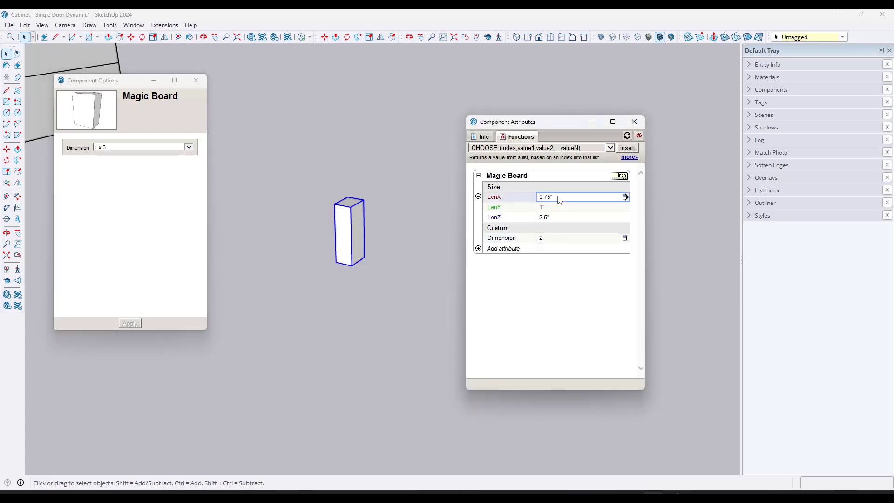
pyautogui.click(559, 198)
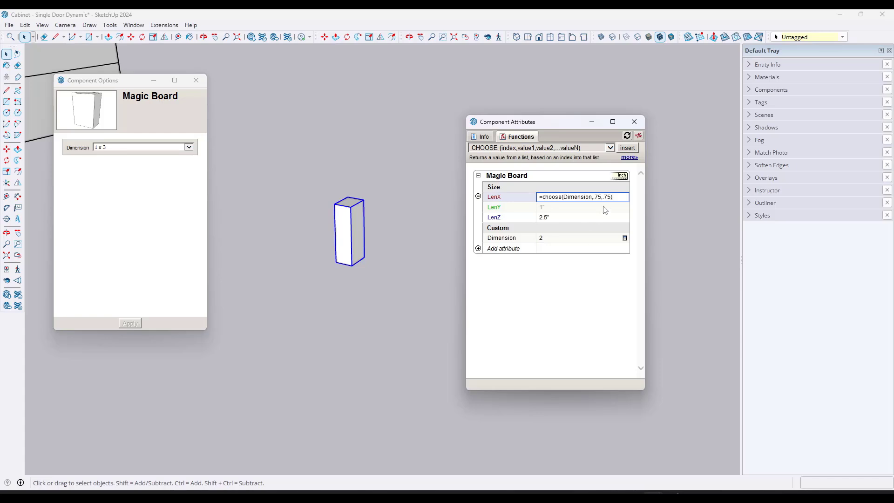
pyautogui.moveTo(614, 198); pyautogui.dragTo(503, 201)
pyautogui.hotkey('ctrl', 'c')
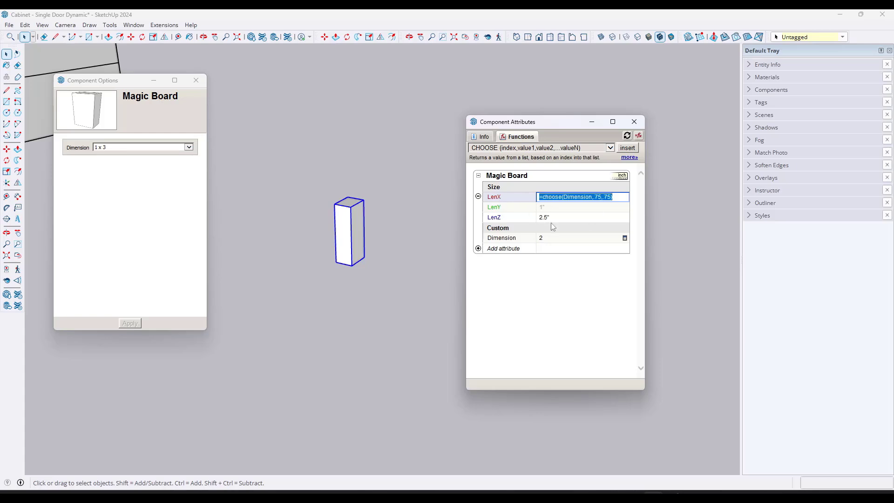
pyautogui.click(526, 492)
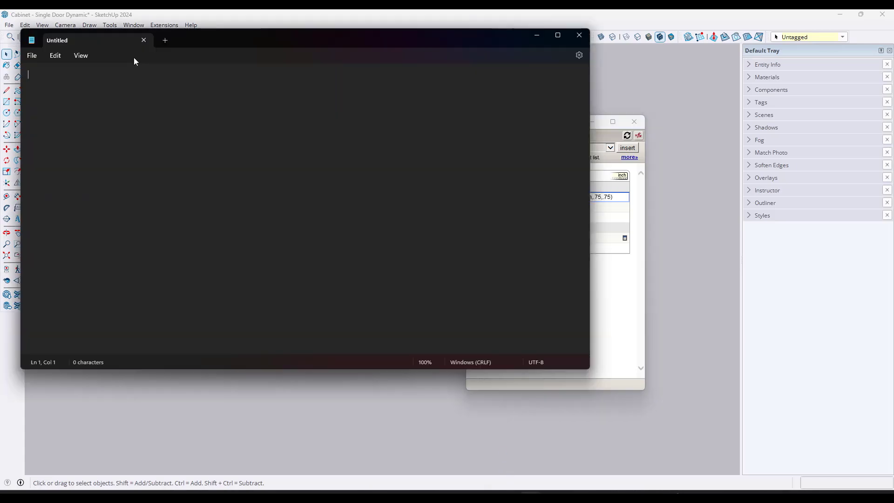
pyautogui.hotkey('ctrl', 'v')
pyautogui.moveTo(227, 41); pyautogui.dragTo(374, 98)
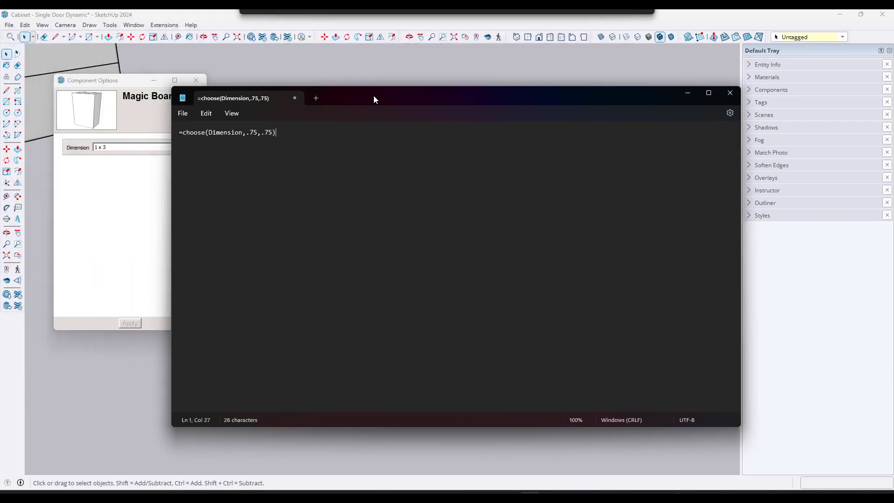
pyautogui.moveTo(170, 86)
pyautogui.mouseDown()
pyautogui.moveTo(413, 241)
pyautogui.moveTo(387, 280)
pyautogui.moveTo(375, 279)
pyautogui.mouseUp()
pyautogui.moveTo(513, 293); pyautogui.dragTo(358, 313)
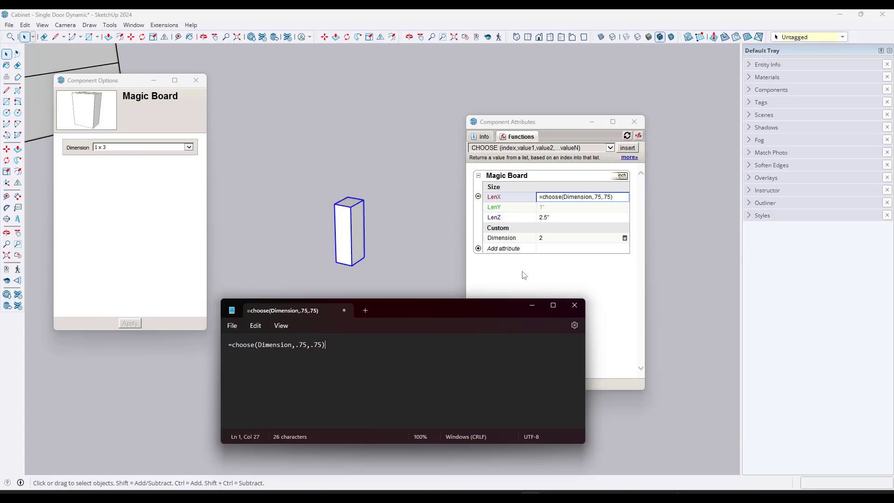
# Step: Open the Dimension attribute's option list in SketchUp and place the Notepad window beside it for reference
pyautogui.click(625, 238)
pyautogui.click(625, 238)
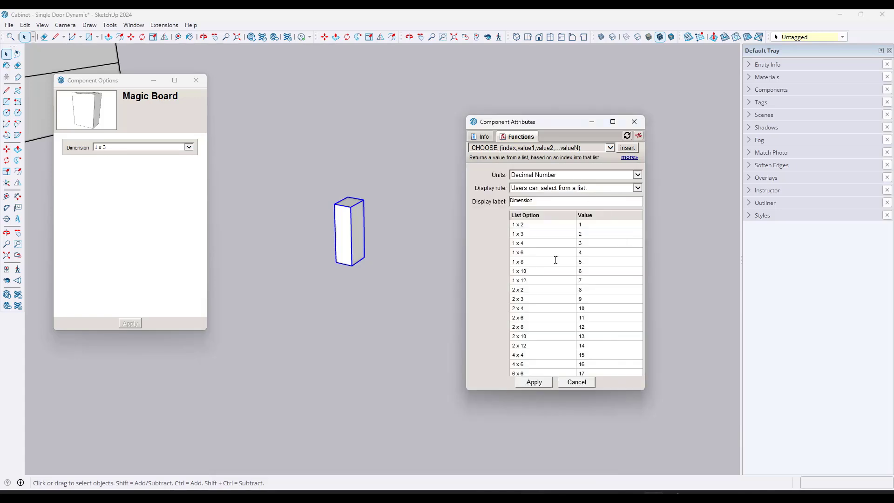
pyautogui.hotkey('alt', 'Tab')
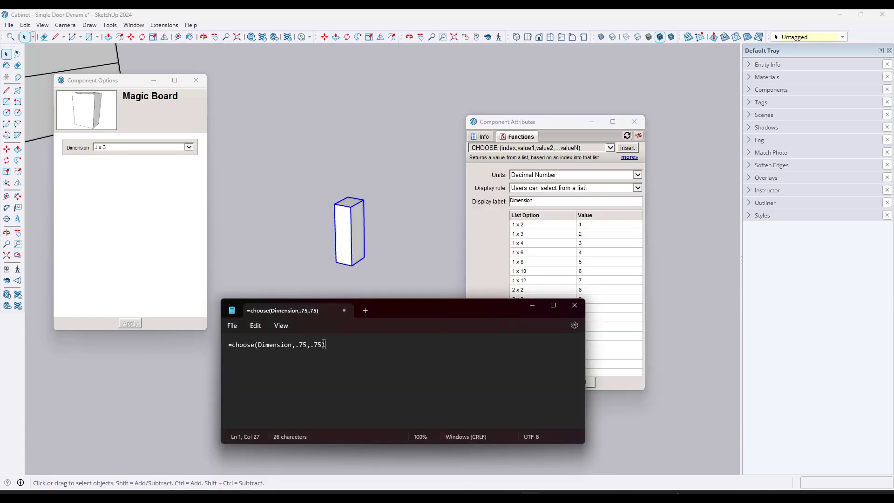
pyautogui.click(323, 345)
pyautogui.moveTo(384, 307); pyautogui.dragTo(308, 296)
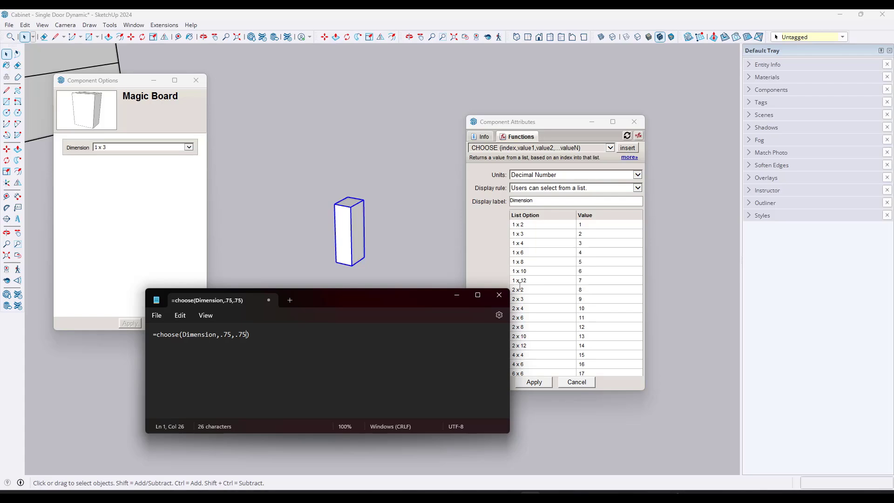
# Step: Extend the choose formula in Notepad to seven .75 values, one for each 1 x option
pyautogui.hotkey('shift', 'Left')
pyautogui.hotkey('shift', 'Left')
pyautogui.hotkey('shift', 'Left')
pyautogui.hotkey('shift', 'Left')
pyautogui.hotkey('ctrl', 'c')
pyautogui.press('Left')
pyautogui.press('Right')
pyautogui.hotkey('ctrl', 'v')
pyautogui.hotkey('ctrl', 'v')
pyautogui.hotkey('ctrl', 'v')
pyautogui.hotkey('ctrl', 'v')
pyautogui.hotkey('ctrl', 'v')
# Step: Append seven 1.5 values followed by 3.5, 3.5 and 5.5 to the choose formula in Notepad
pyautogui.write(',1.5')
pyautogui.hotkey('shift', 'Left')
pyautogui.hotkey('shift', 'Left')
pyautogui.hotkey('shift', 'Left')
pyautogui.press('Right')
pyautogui.write(',1.5,1.5,1.5')
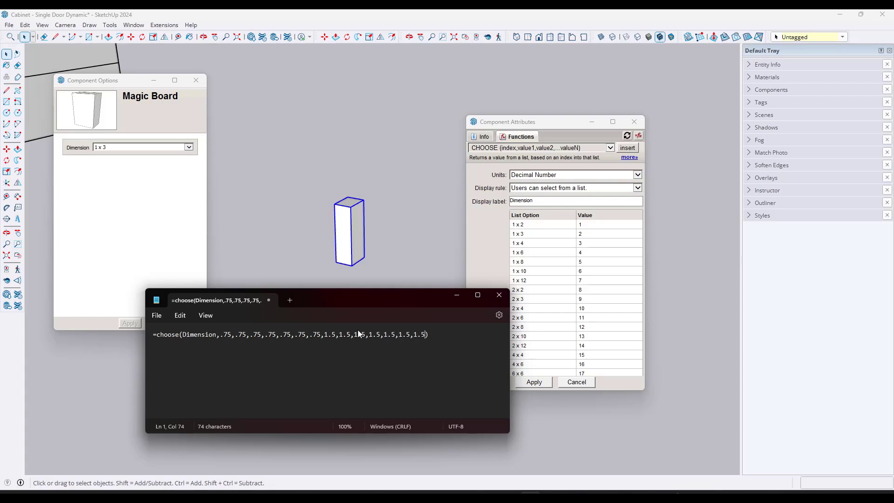
pyautogui.write(',3.5,3.5,5.5')
# Step: Replace the Magic Board's LenX formula in SketchUp with the Notepad one: =choose(Dimension, seven .75 values, seven 1.5 values, 3.5, 3.5, 5.5)
pyautogui.moveTo(478, 332); pyautogui.dragTo(156, 337)
pyautogui.click(502, 228)
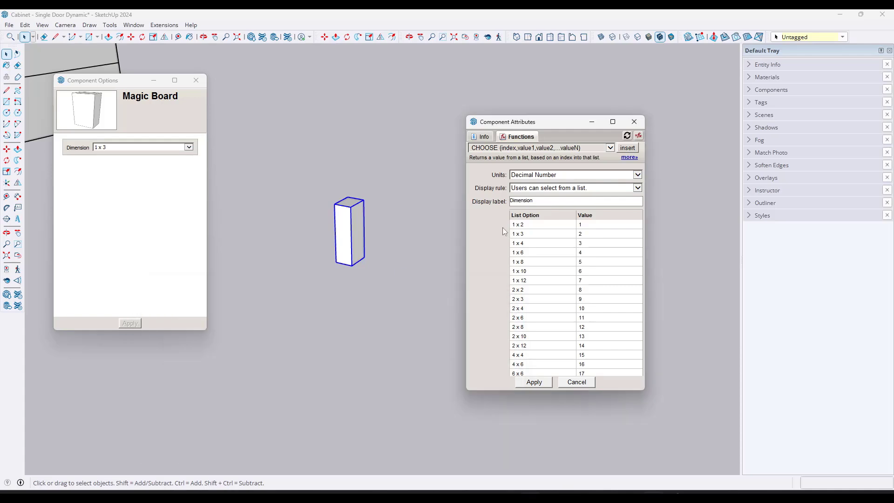
pyautogui.click(533, 383)
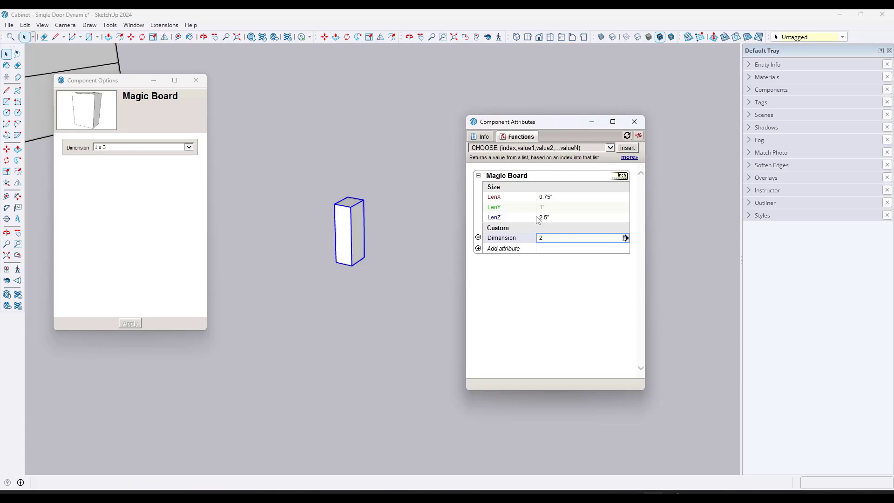
pyautogui.click(553, 197)
pyautogui.write('=choose(Dimension,.75,.75)')
pyautogui.moveTo(613, 197); pyautogui.dragTo(540, 197)
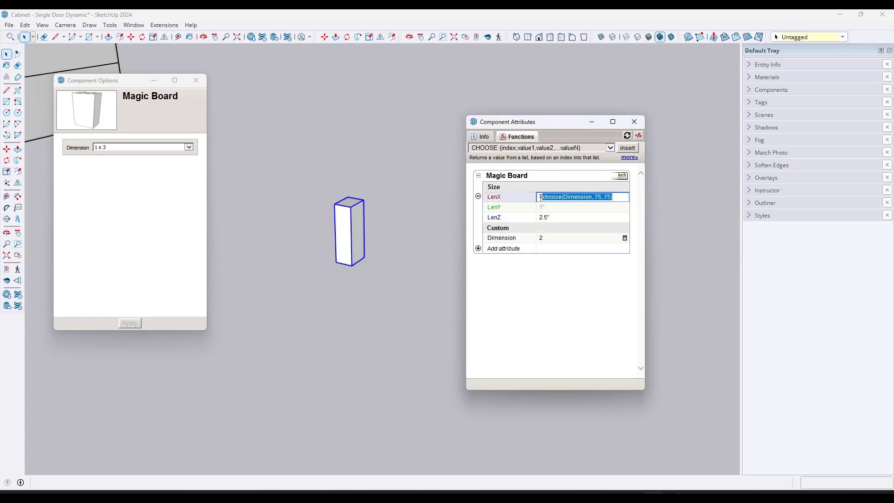
pyautogui.write('=choose(Dimension,.75,.75,.75,.75,.75,.75,1.5,1.5,1.5,1.5,1.5,1.5,3.5,3.5,5.5)')
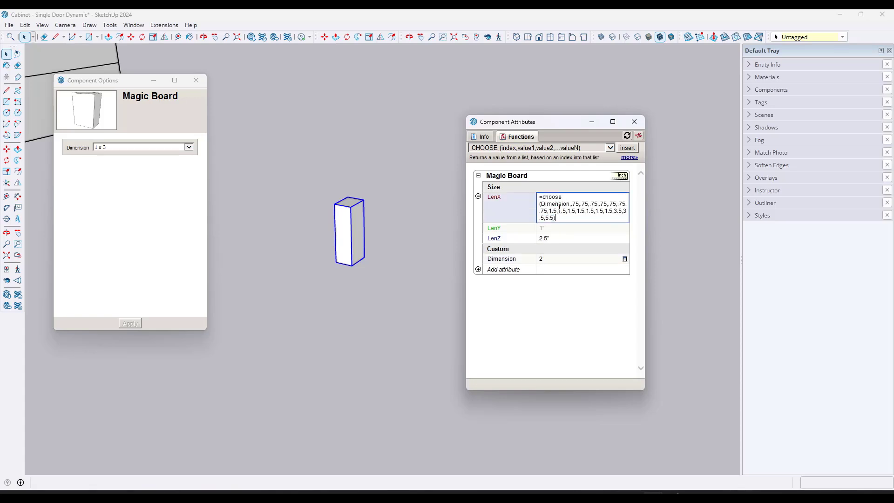
pyautogui.press('Return')
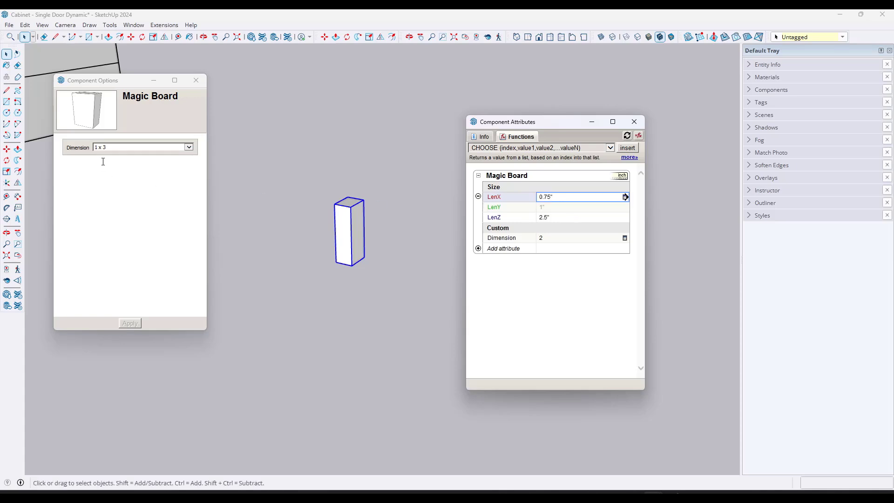
# Step: Test the LenX formula by applying the 2 x 3, 4 x 4, 4 x 6 and 6 x 6 Dimension options to the Magic Board
pyautogui.click(107, 148)
pyautogui.click(135, 192)
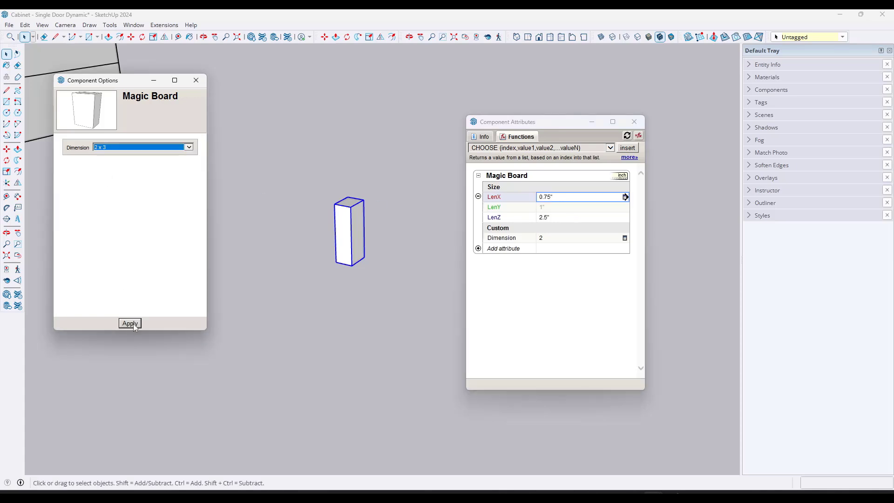
pyautogui.click(112, 147)
pyautogui.click(122, 188)
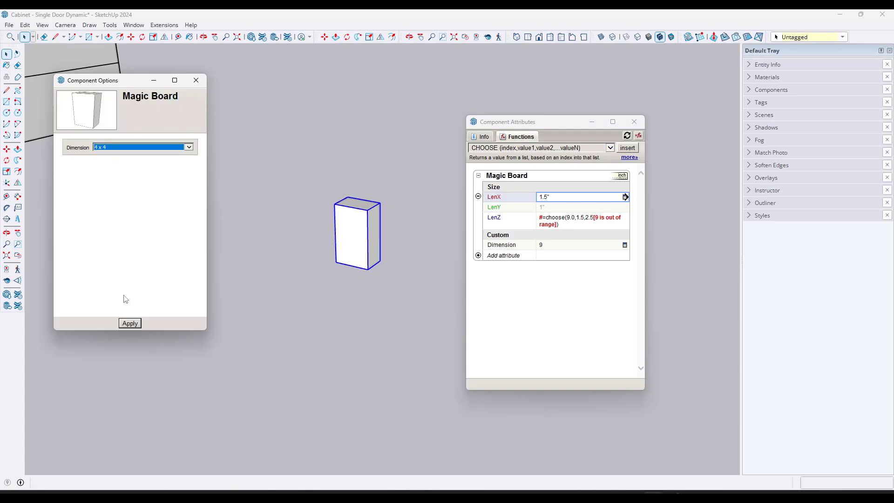
pyautogui.click(130, 323)
pyautogui.click(109, 147)
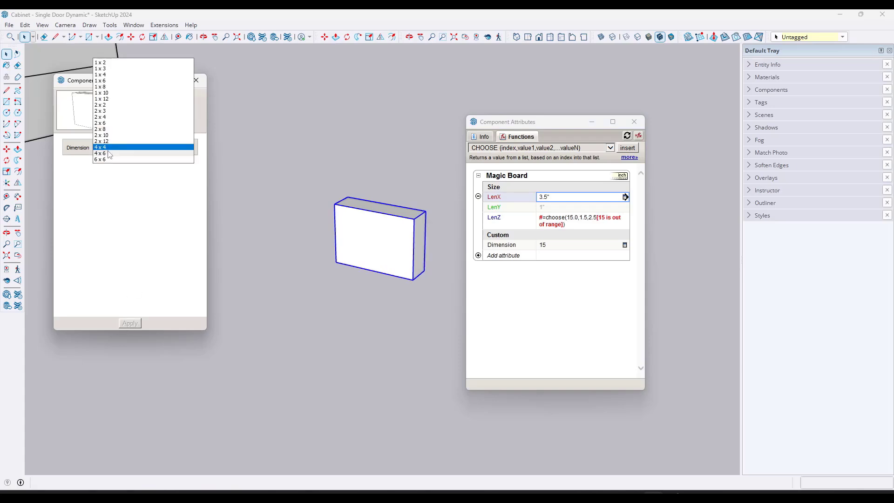
pyautogui.click(114, 155)
pyautogui.click(130, 323)
pyautogui.click(107, 149)
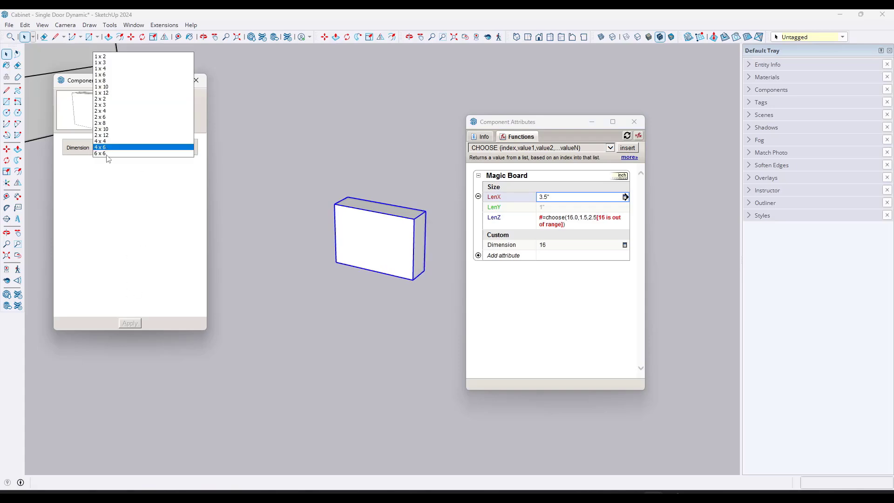
pyautogui.click(106, 153)
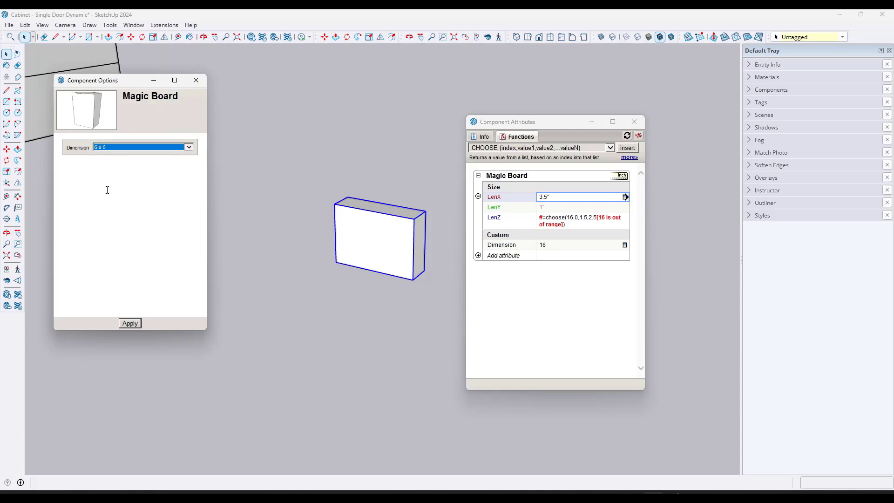
pyautogui.click(130, 323)
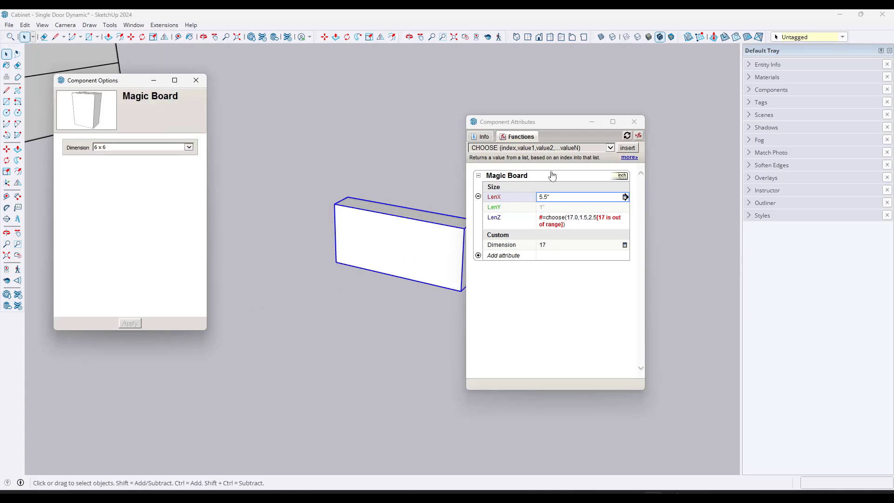
# Step: Copy the Magic Board's LenZ choose formula into Notepad
pyautogui.moveTo(560, 125); pyautogui.dragTo(608, 111)
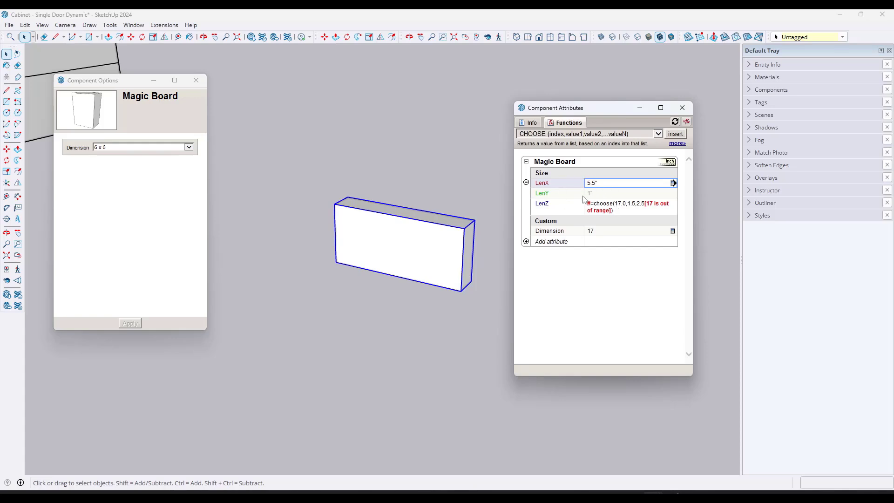
pyautogui.click(611, 211)
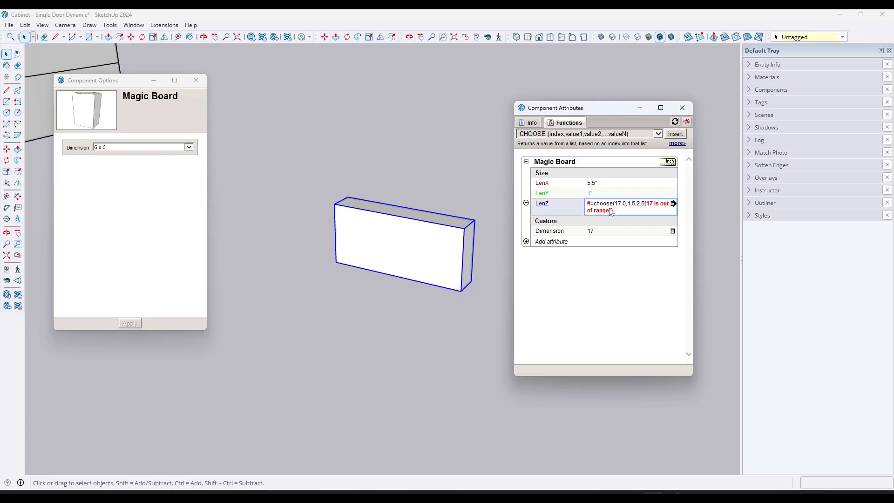
pyautogui.click(611, 210)
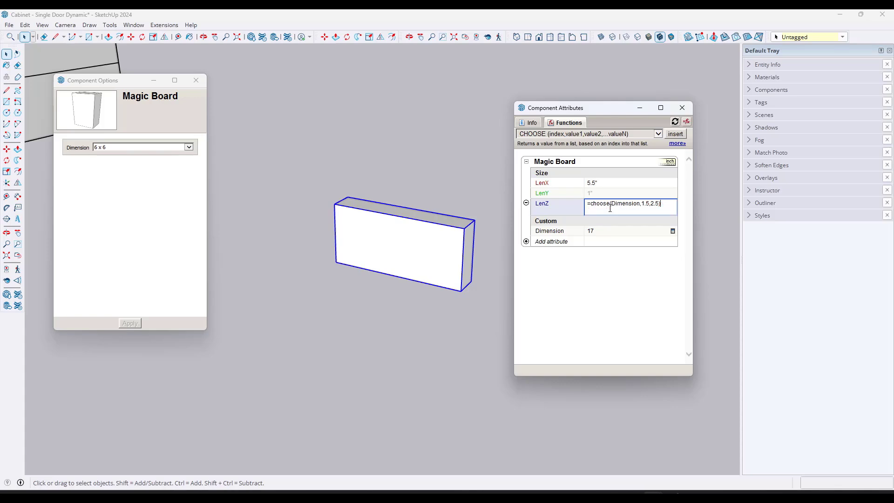
pyautogui.moveTo(664, 204); pyautogui.dragTo(535, 207)
pyautogui.hotkey('ctrl', 'c')
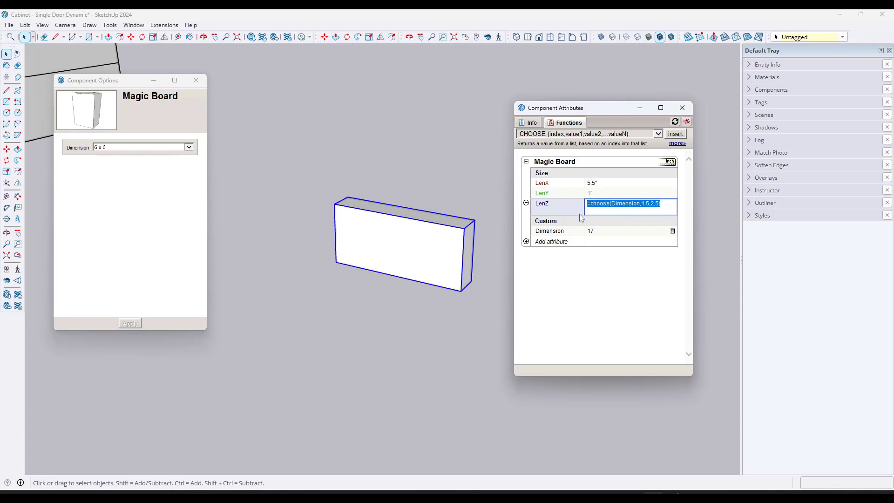
pyautogui.click(531, 496)
pyautogui.hotkey('ctrl', 'v')
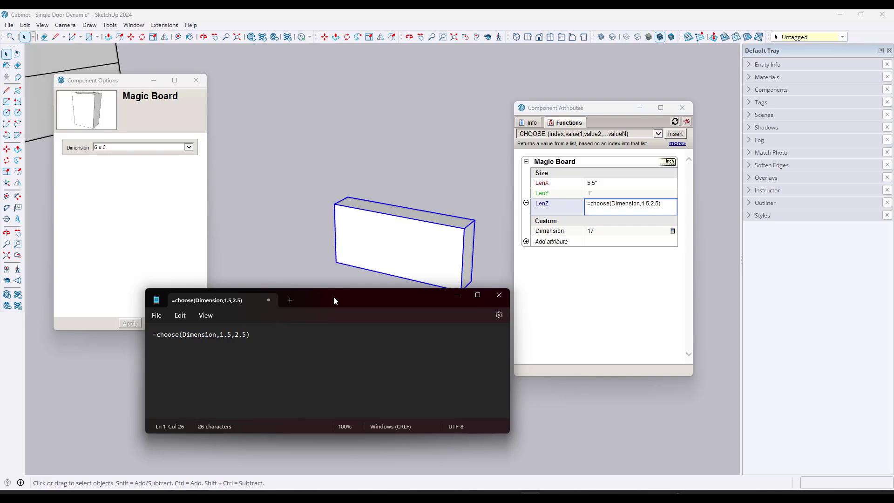
# Step: With the Dimension option list open for reference, extend the Notepad formula's values to 1.5, 2.5, 3.5, 5.5, 7.25, 9.25 and 11.25
pyautogui.click(672, 231)
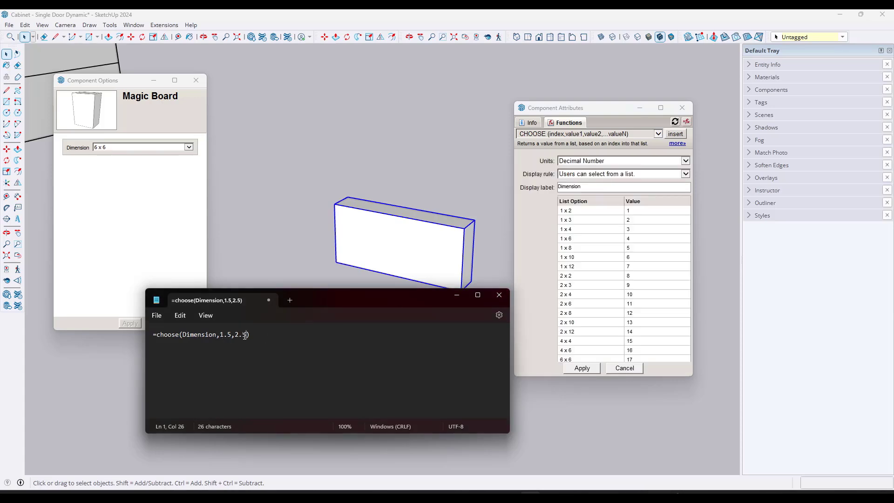
pyautogui.click(248, 336)
pyautogui.hotkey('shift', 'Left')
pyautogui.hotkey('shift', 'Left')
pyautogui.hotkey('shift', 'Left')
pyautogui.press('Right')
pyautogui.write(',')
pyautogui.write('3.5,5.5')
pyautogui.write('9.25,11.25')
# Step: Repeat the seven-value sequence within the Notepad formula for the 2 x options and append 3.5, 5.5 and 5.5
pyautogui.moveTo(336, 334); pyautogui.dragTo(221, 334)
pyautogui.hotkey('ctrl', 'c')
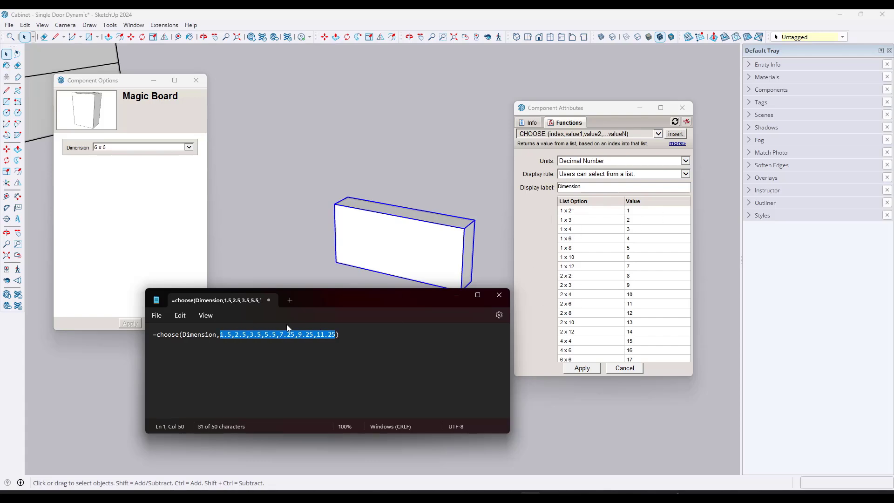
pyautogui.click(336, 335)
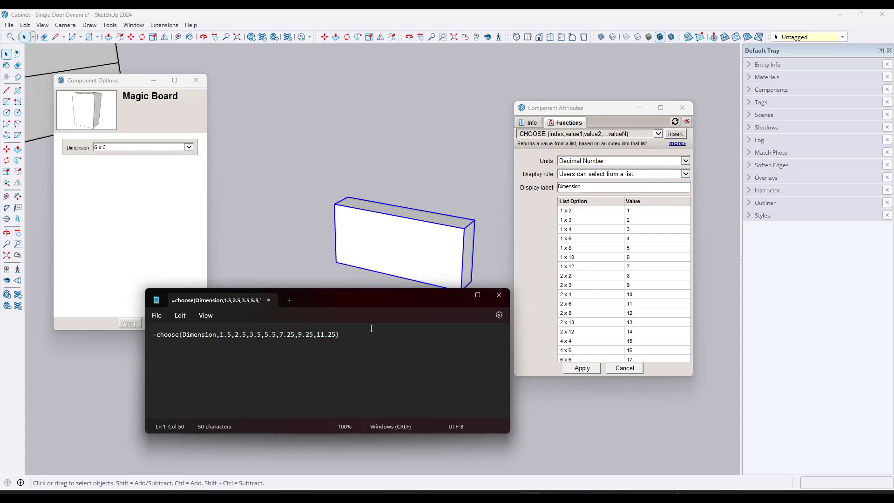
pyautogui.write(',')
pyautogui.hotkey('ctrl', 'v')
pyautogui.write(',3.5,5.5,')
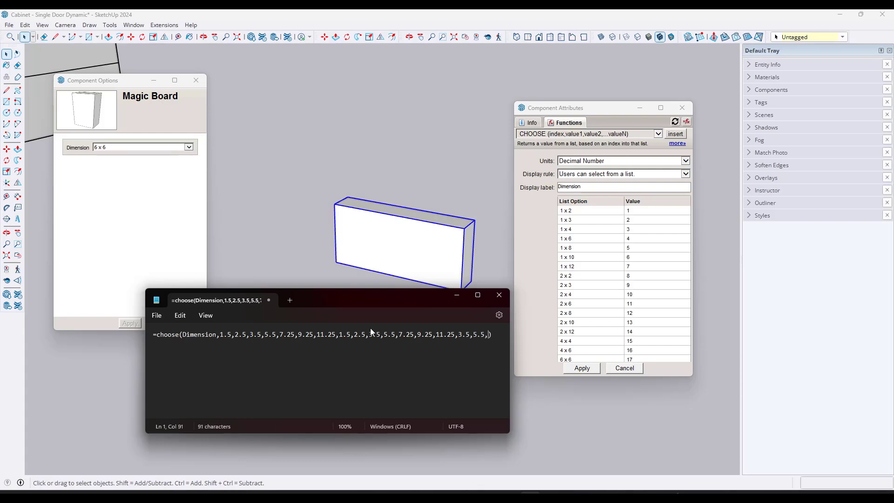
pyautogui.write('5.5')
# Step: Close the Dimension option list in SketchUp and replace the Magic Board's LenZ formula with the complete 17-value Notepad formula
pyautogui.hotkey('ctrl', 'a')
pyautogui.hotkey('ctrl', 'c')
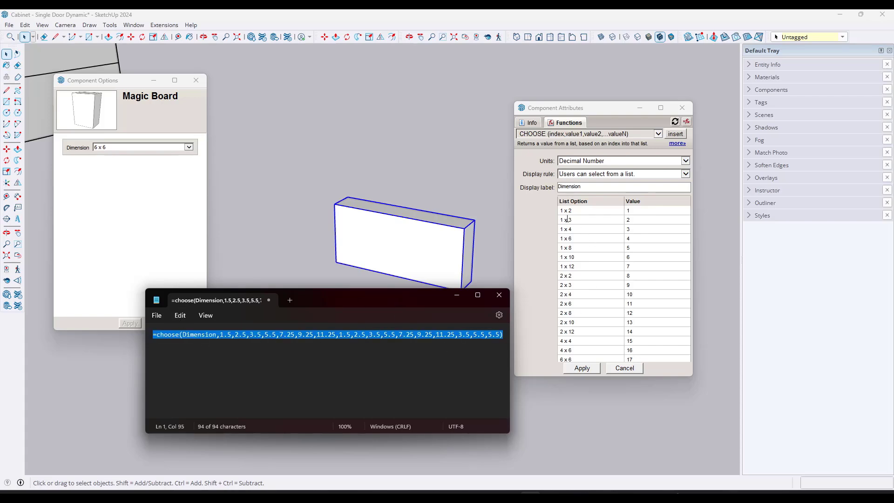
pyautogui.click(589, 369)
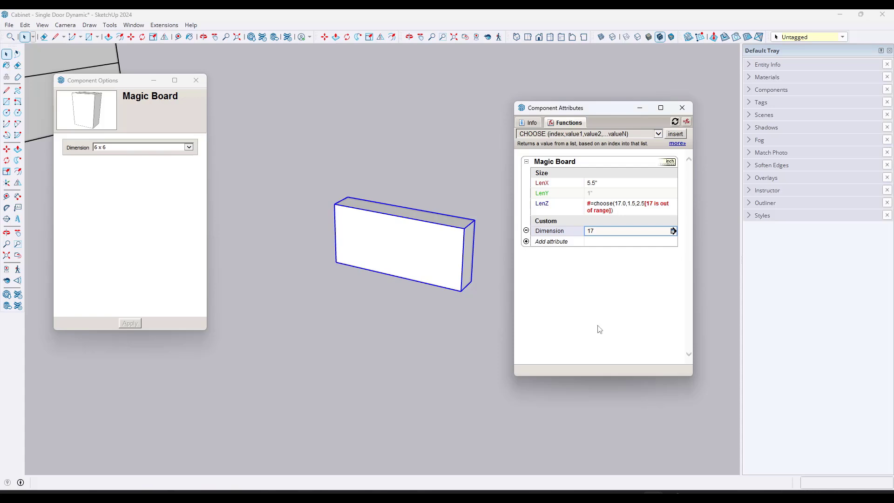
pyautogui.click(620, 207)
pyautogui.hotkey('ctrl', 'v')
pyautogui.click(577, 307)
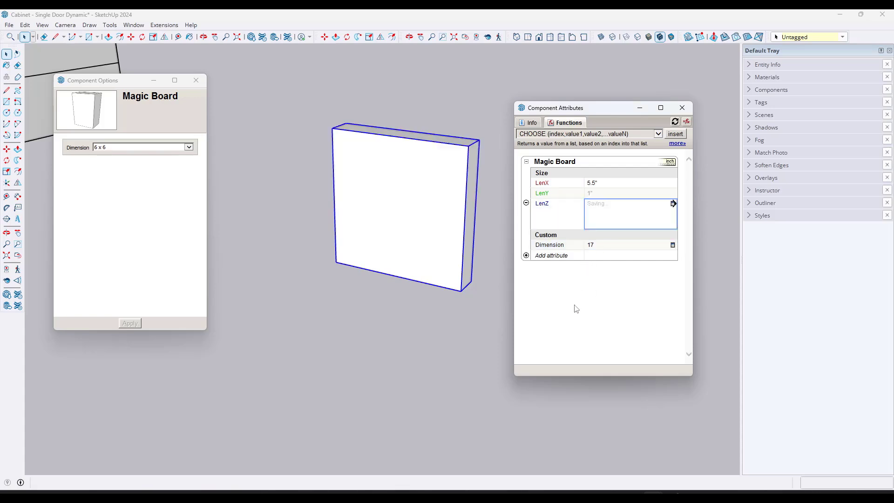
# Step: Apply the 2 x 10 Dimension option to the Magic Board and inspect the resized board
pyautogui.click(104, 149)
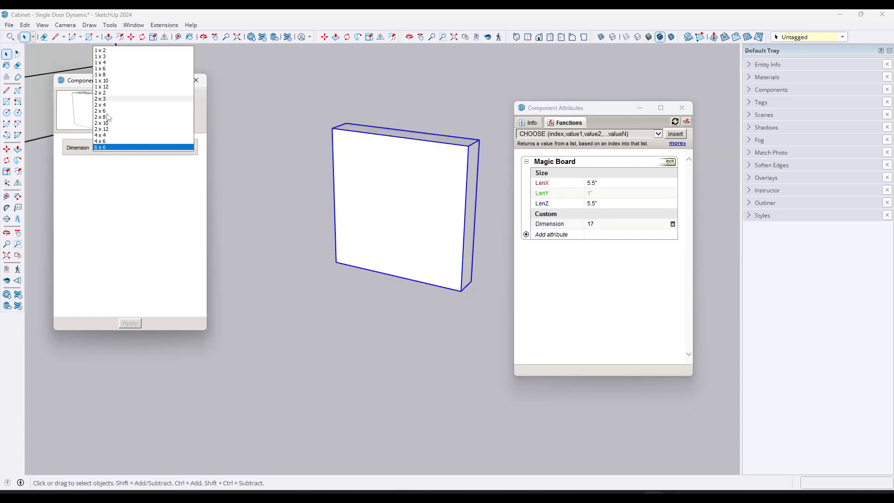
pyautogui.click(109, 124)
pyautogui.click(131, 325)
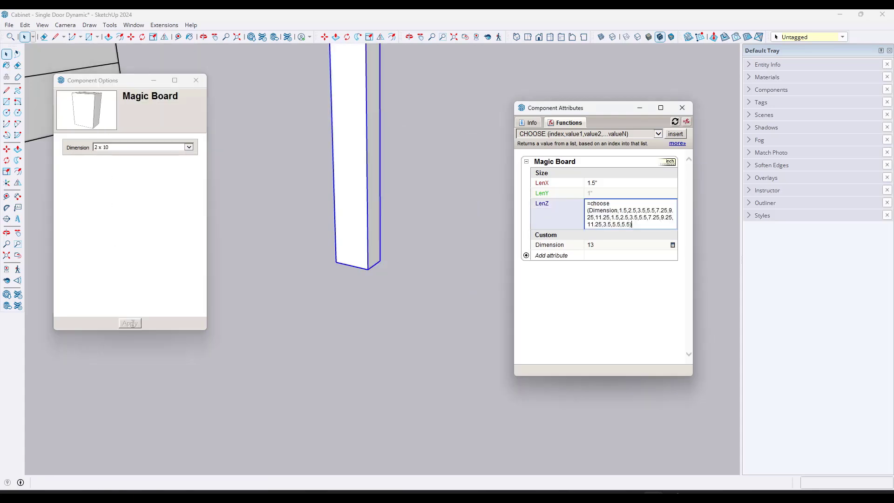
pyautogui.scroll(-3, 379, 269)
pyautogui.scroll(1, 389, 194)
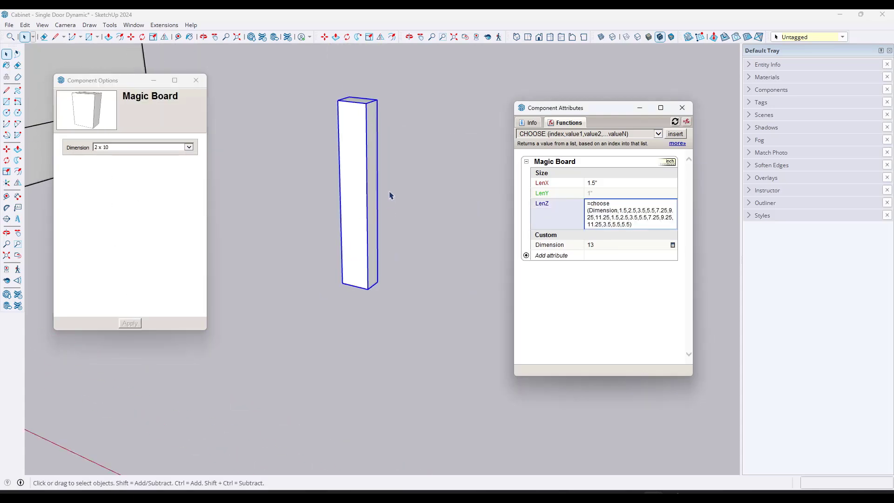
pyautogui.scroll(2, 391, 180)
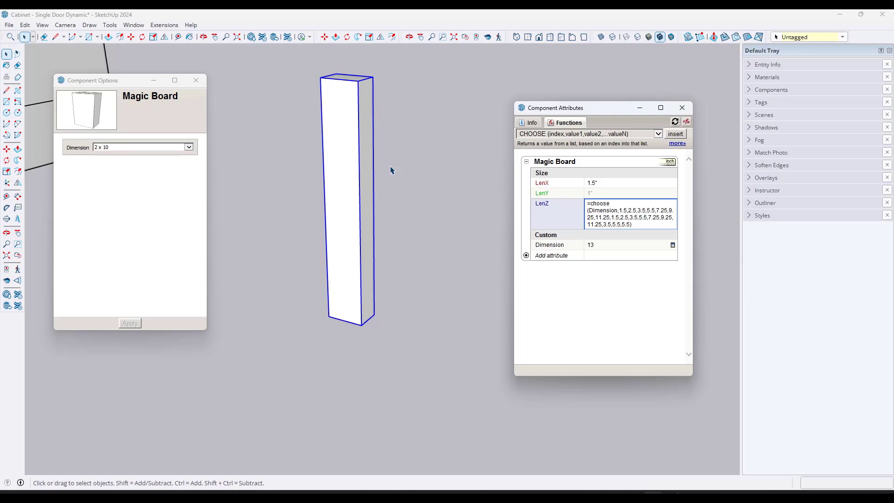
pyautogui.scroll(-1, 391, 170)
# Step: Apply the 2 x 12 Dimension option to the Magic Board and measure its vertical edge with the Tape Measure
pyautogui.click(112, 149)
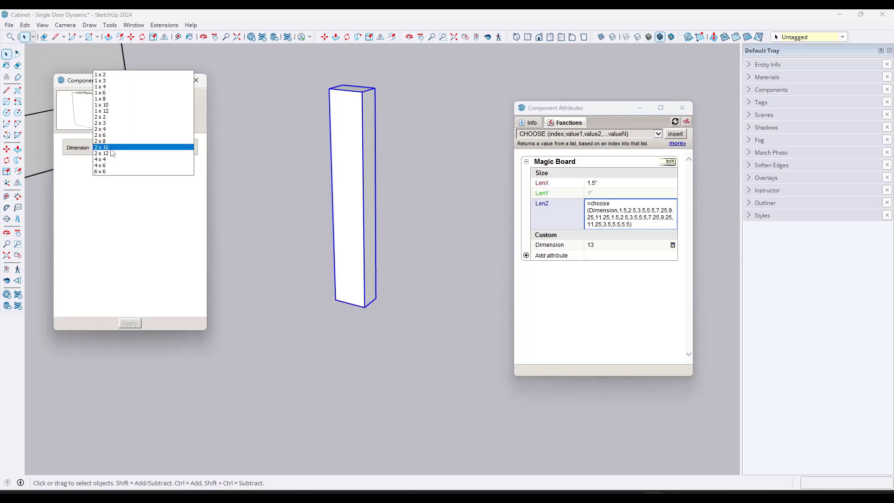
pyautogui.click(112, 154)
pyautogui.click(126, 322)
pyautogui.scroll(-3, 278, 303)
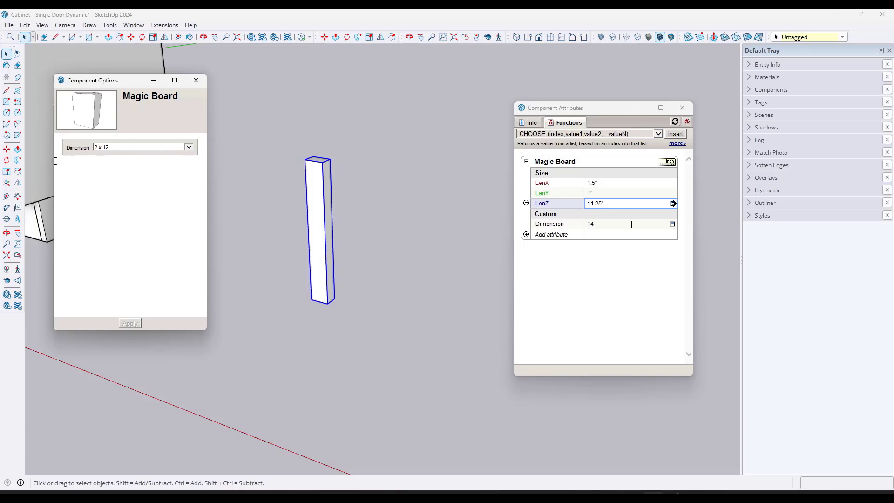
pyautogui.click(7, 197)
pyautogui.click(305, 160)
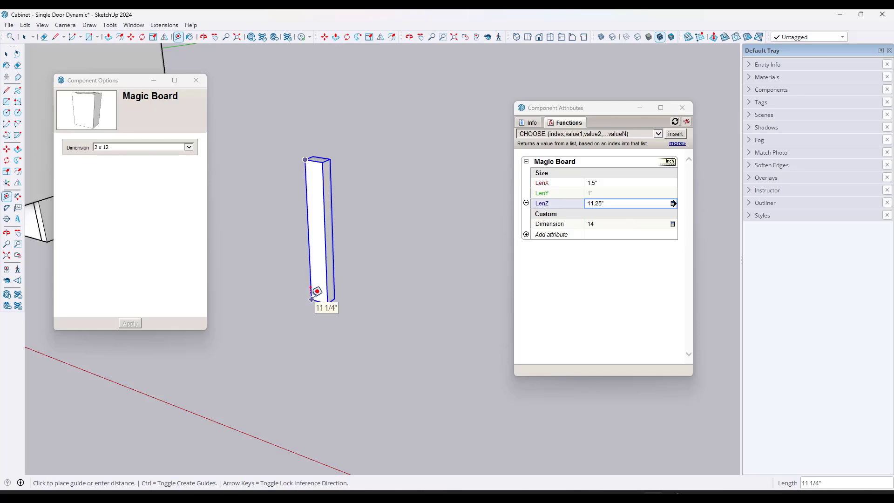
pyautogui.press('space')
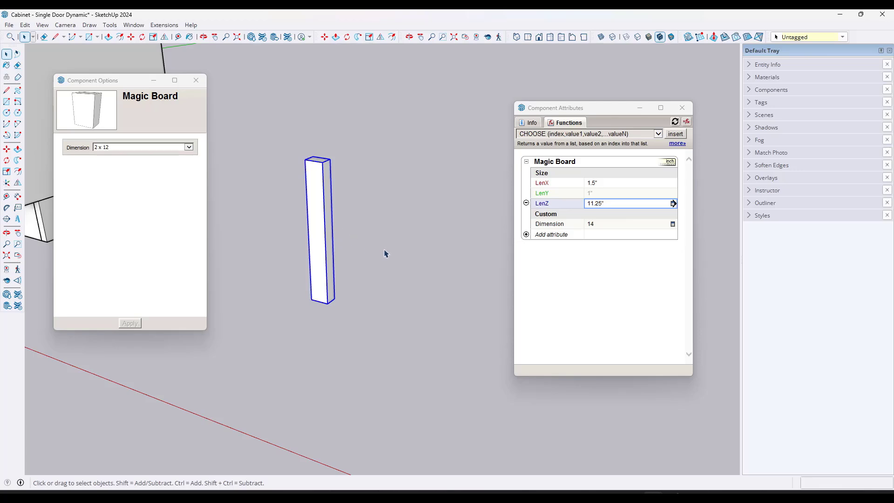
# Step: Make LenY editable by users as a textbox, displayed in Decimal Feet and labelled Board Length
pyautogui.moveTo(331, 253); pyautogui.dragTo(329, 238, button='middle')
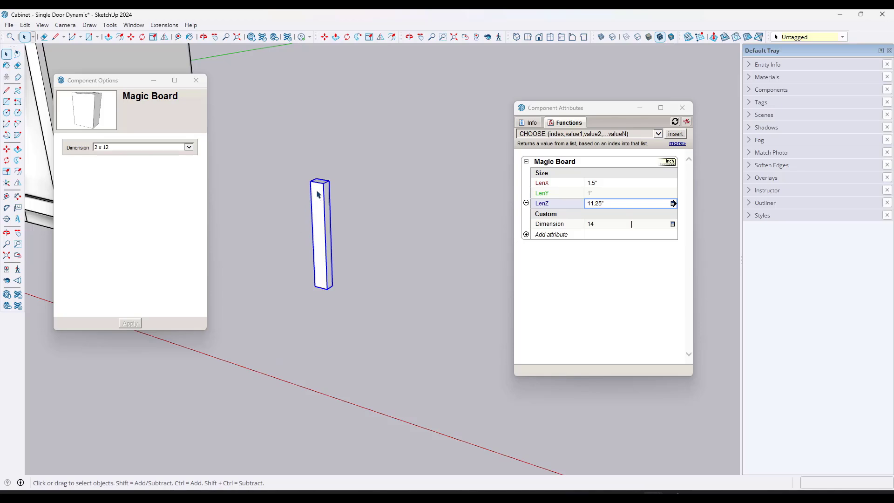
pyautogui.click(614, 192)
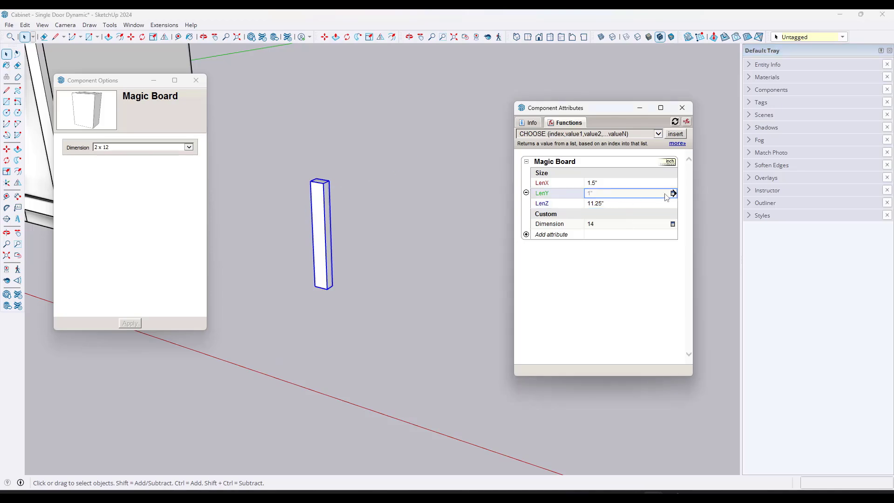
pyautogui.click(673, 192)
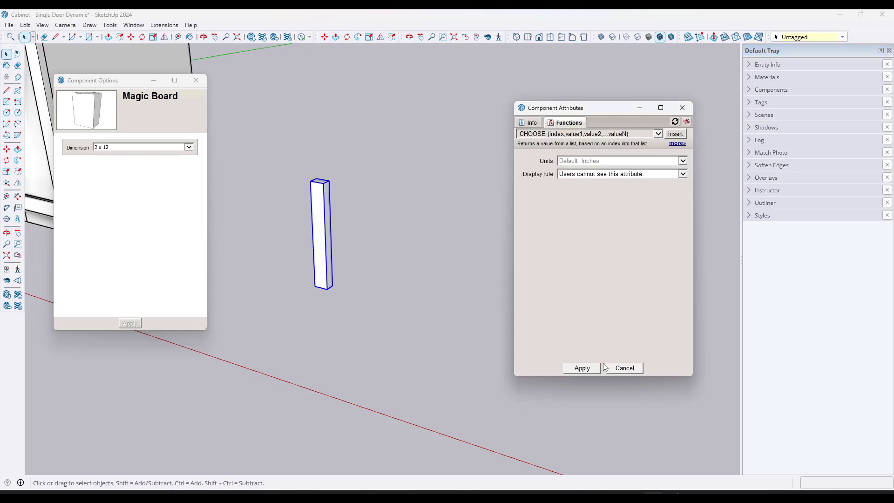
pyautogui.click(601, 174)
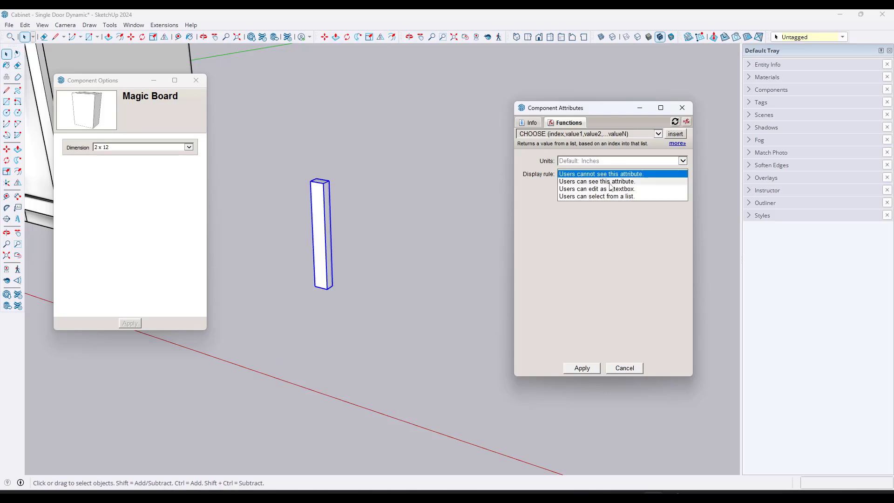
pyautogui.click(594, 188)
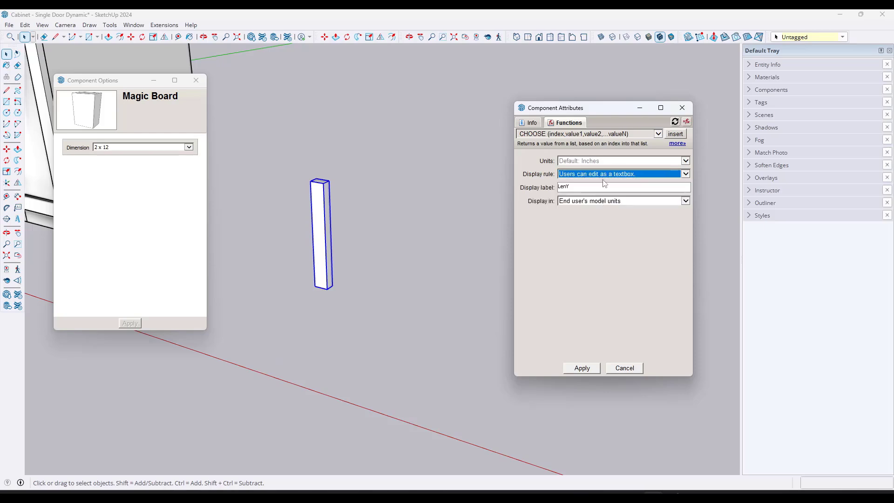
pyautogui.click(593, 201)
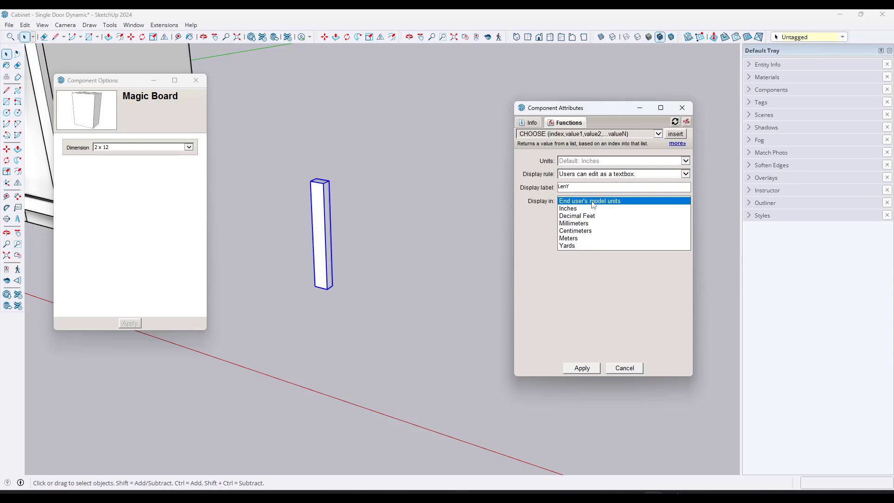
pyautogui.click(586, 216)
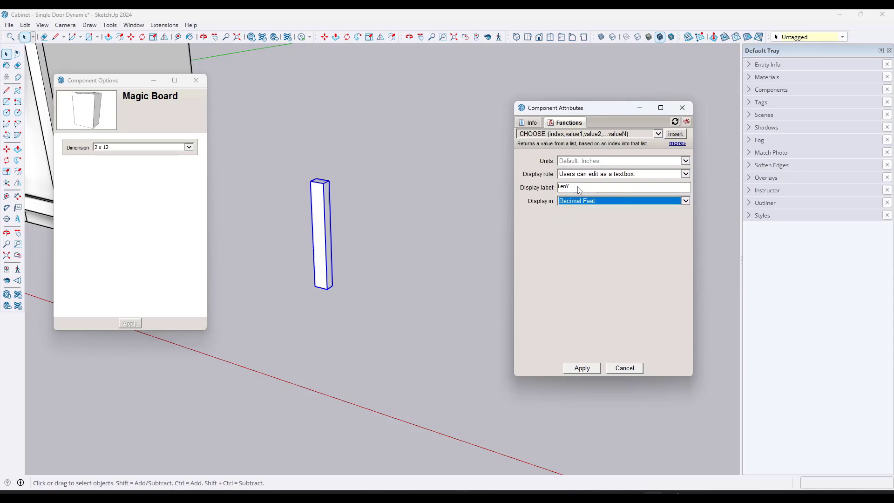
pyautogui.moveTo(580, 190); pyautogui.dragTo(562, 202)
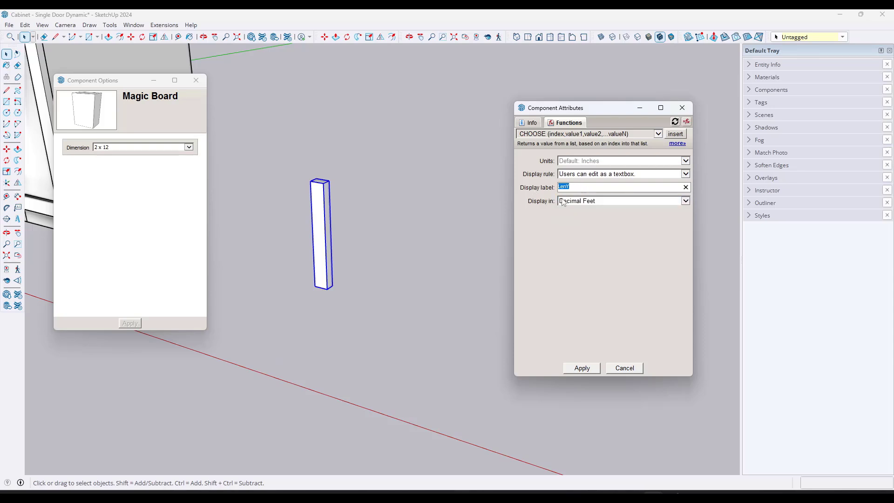
pyautogui.write('Board')
pyautogui.click(582, 368)
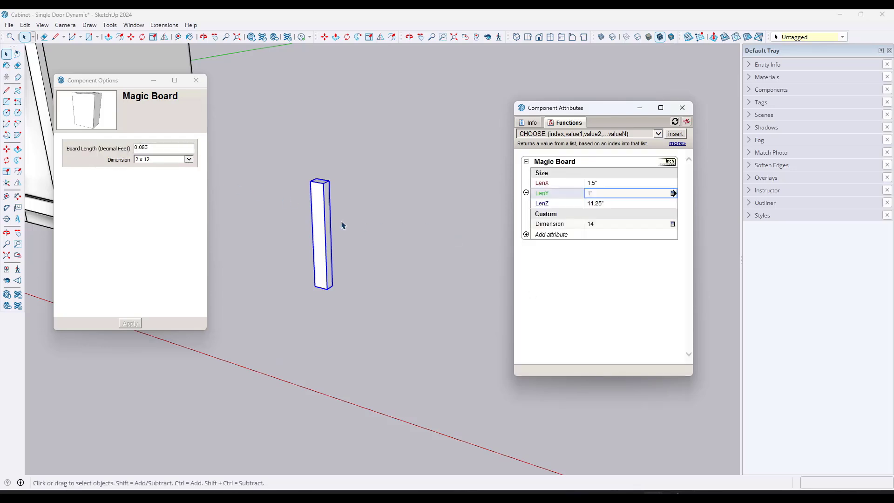
# Step: Set the Magic Board's Board Length to 12 feet and move the Component Attributes window clear of the board
pyautogui.scroll(-3, 338, 218)
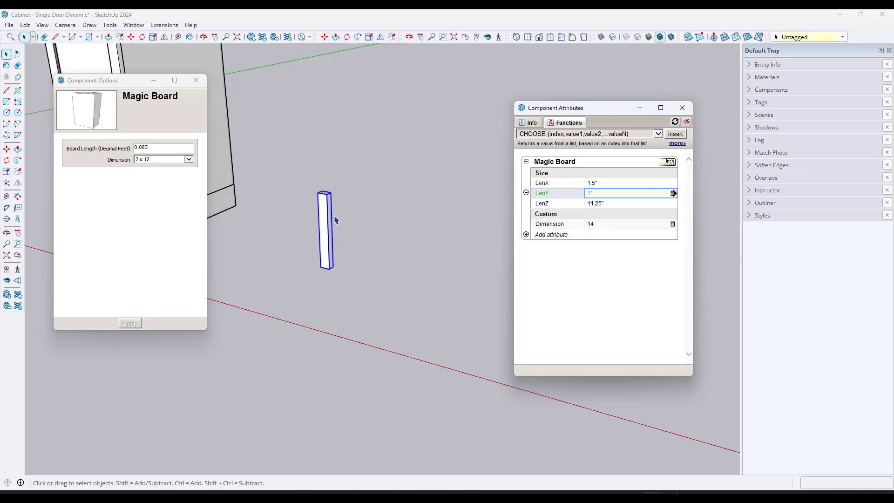
pyautogui.click(170, 148)
pyautogui.moveTo(163, 148); pyautogui.dragTo(132, 171)
pyautogui.write('12')
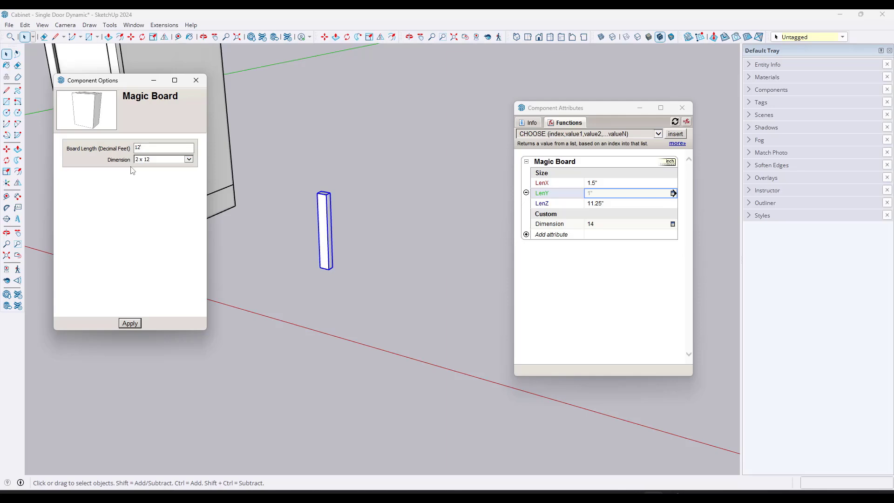
pyautogui.press('Return')
pyautogui.moveTo(435, 169); pyautogui.dragTo(447, 149, button='middle')
pyautogui.moveTo(616, 108); pyautogui.dragTo(668, 116)
# Step: Test the Magic Board's larger sizes by applying the 4 x 4 Dimension option and the 6 x 6 option in turn
pyautogui.click(163, 159)
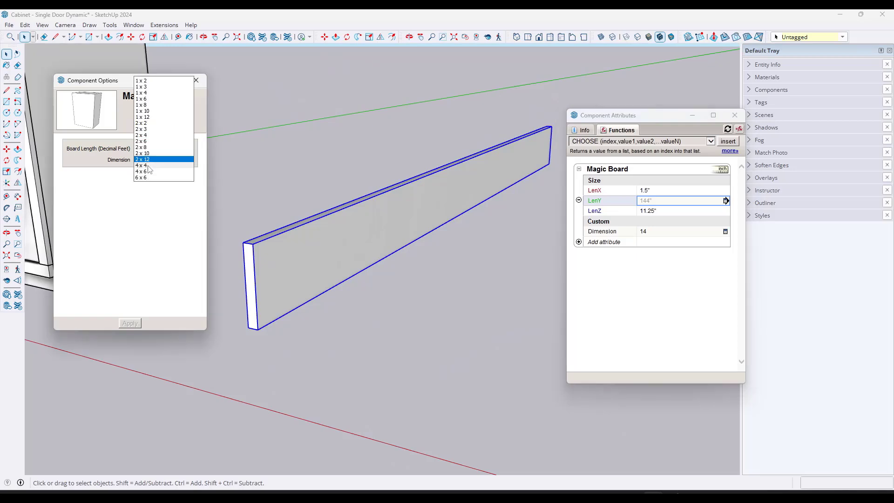
pyautogui.click(147, 166)
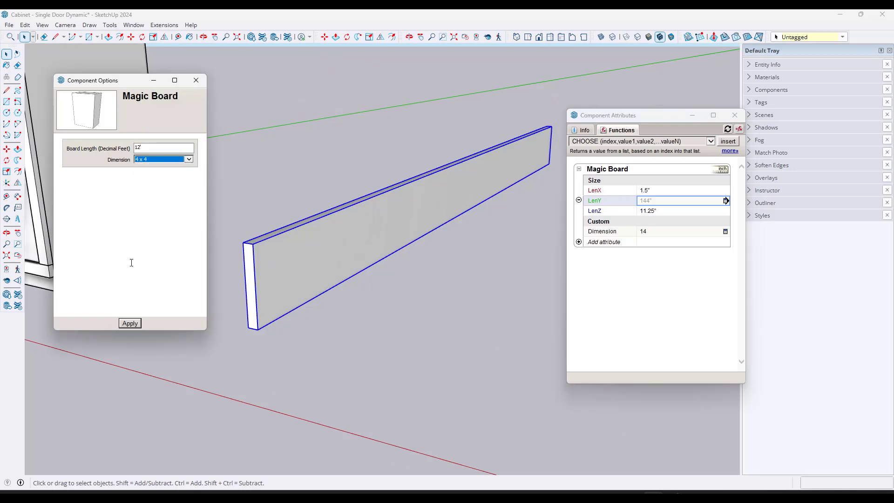
pyautogui.click(129, 323)
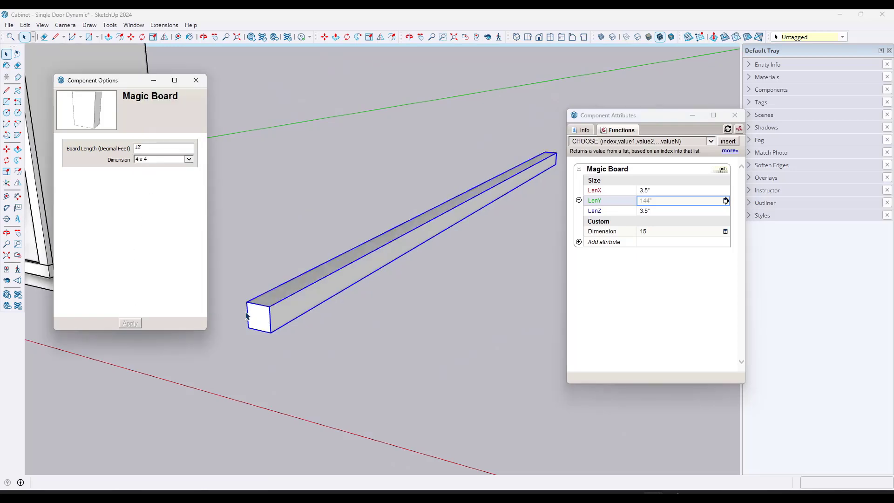
pyautogui.click(152, 159)
pyautogui.click(154, 173)
pyautogui.click(130, 323)
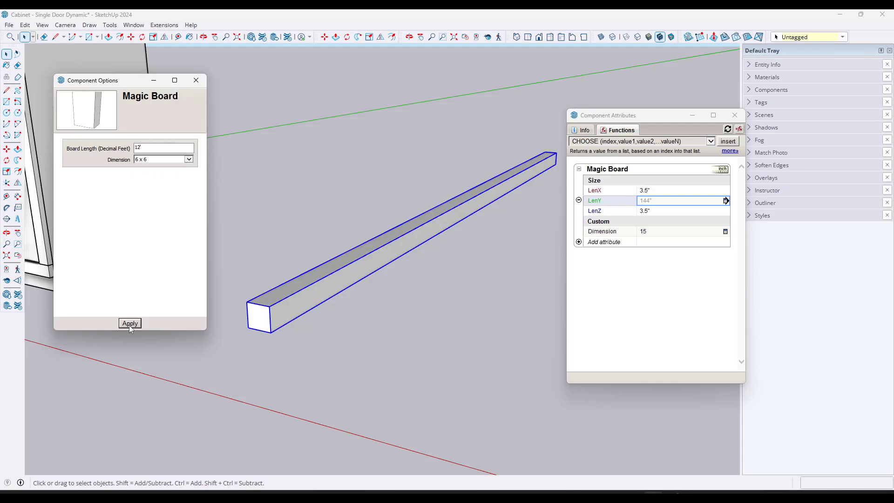
# Step: Apply the 1 x 6 Dimension option to the Magic Board and inspect the resized board
pyautogui.click(154, 159)
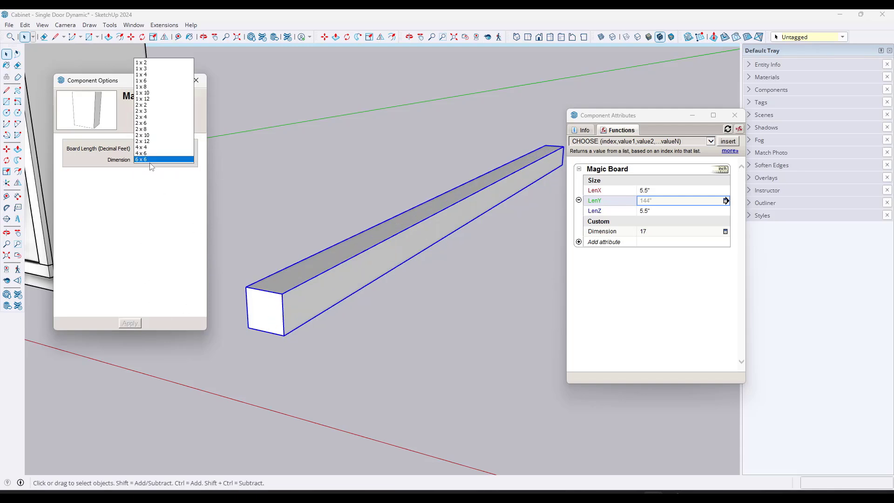
pyautogui.click(142, 81)
pyautogui.click(130, 324)
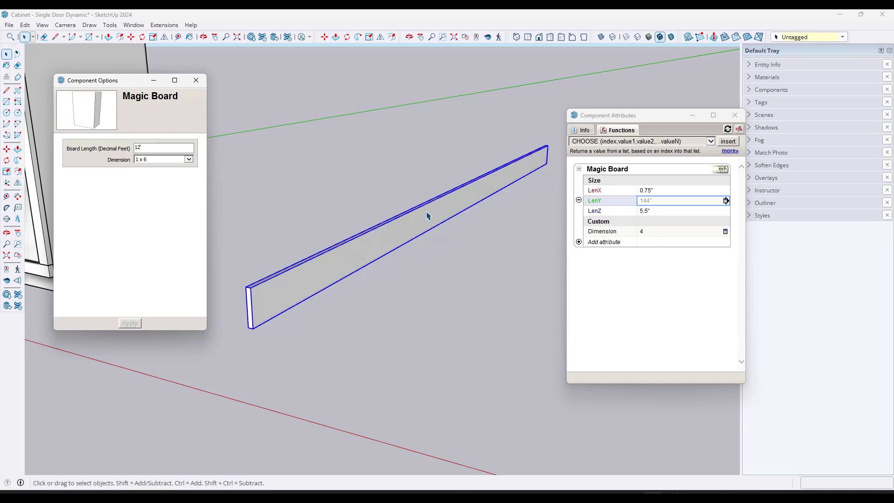
pyautogui.moveTo(427, 211); pyautogui.dragTo(403, 217, button='middle')
pyautogui.press('space')
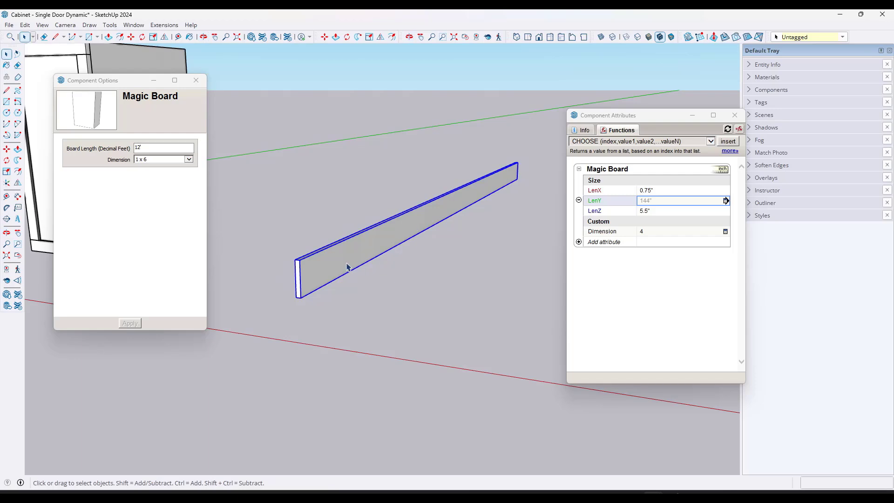
pyautogui.moveTo(319, 265); pyautogui.dragTo(304, 274, button='middle')
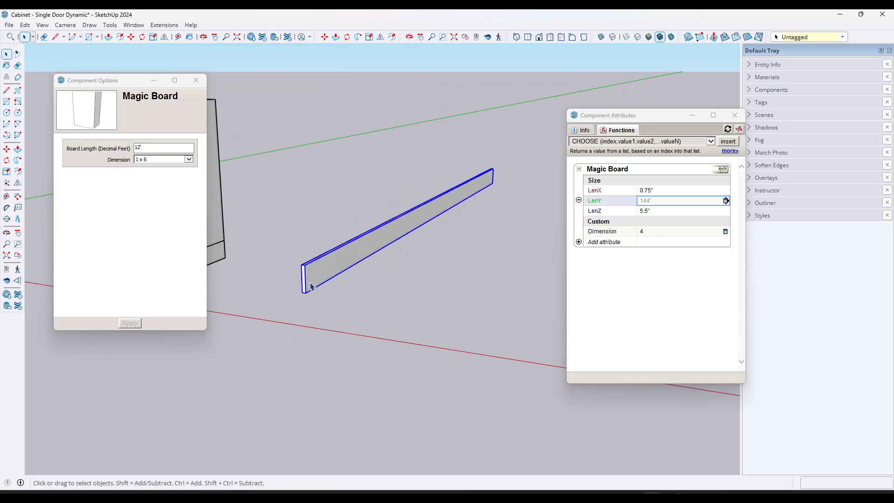